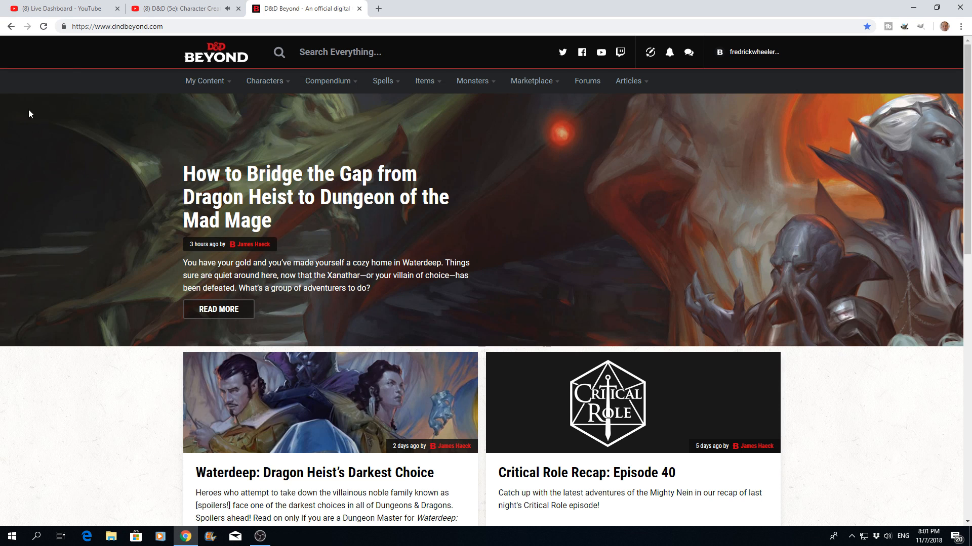
pyautogui.click(201, 11)
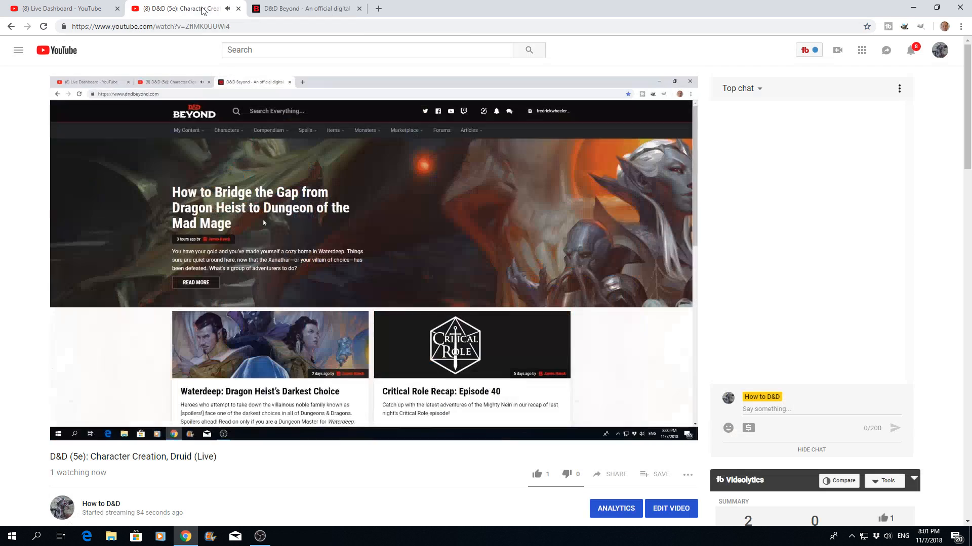
pyautogui.click(312, 10)
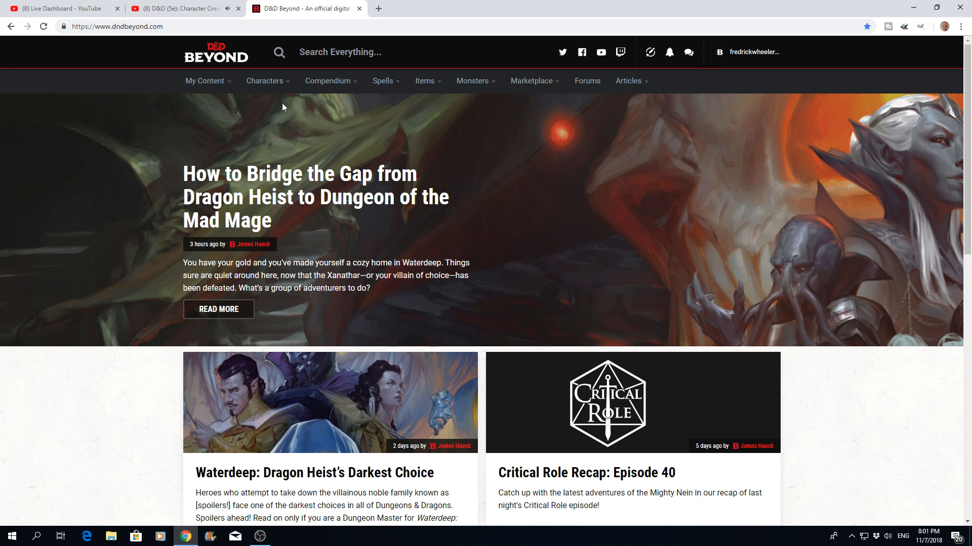
# Start a new character in the Character Builder using the Standard creation method with help text enabled.
pyautogui.moveTo(285, 88)
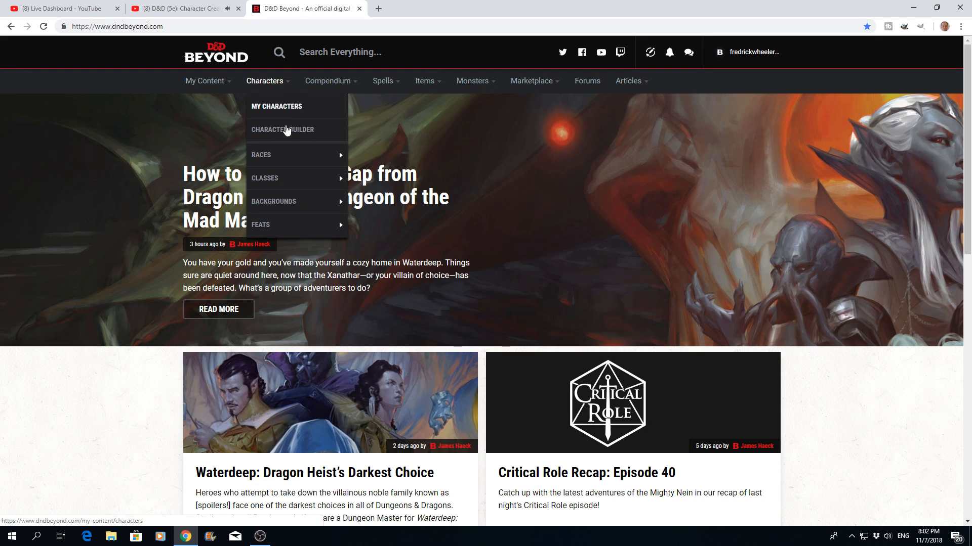
pyautogui.click(287, 132)
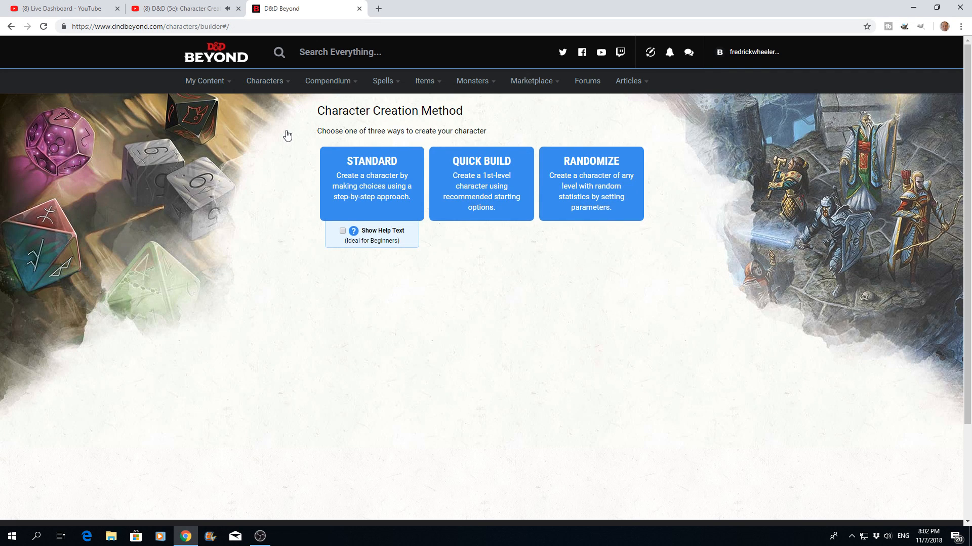
pyautogui.click(343, 232)
pyautogui.click(379, 185)
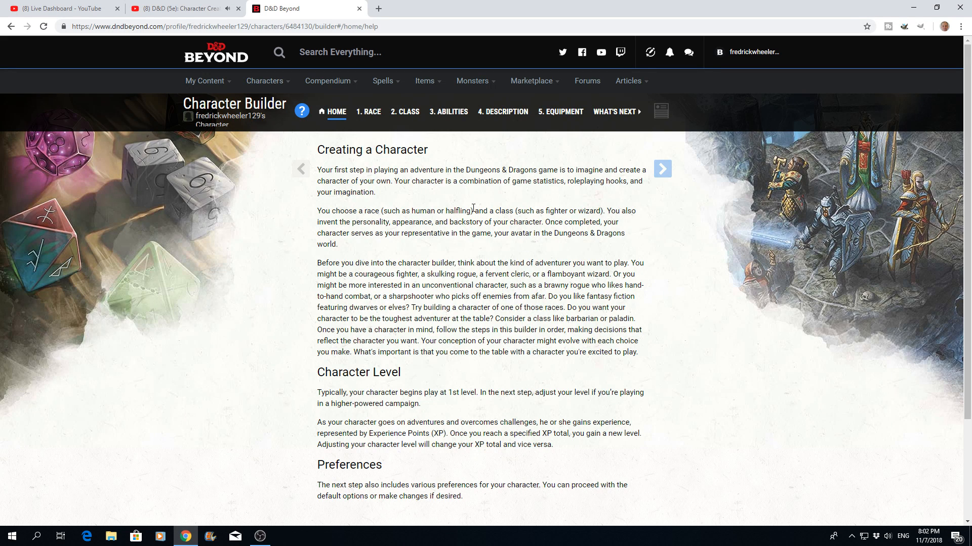
# Proceed to the character preferences and disable Homebrew Content and Eberron Content.
pyautogui.click(664, 173)
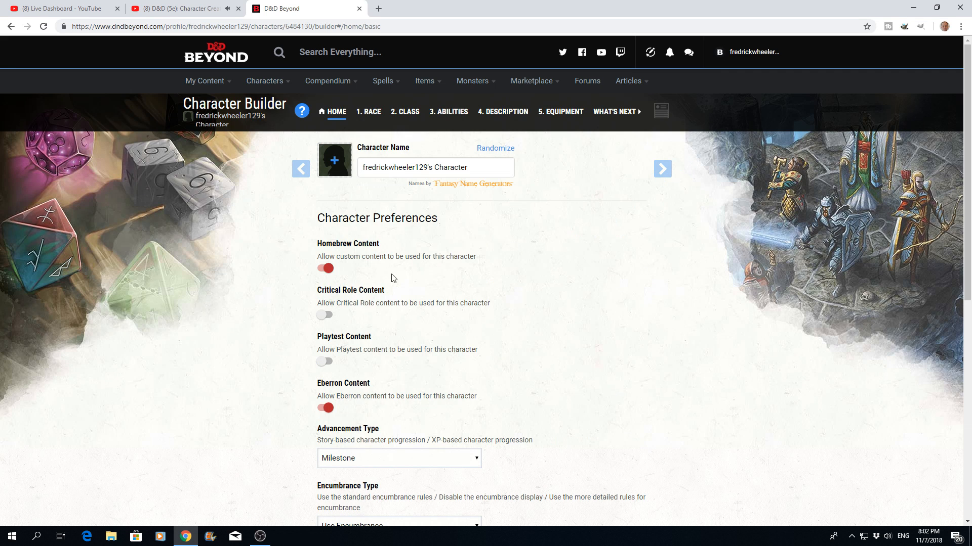
pyautogui.click(328, 269)
pyautogui.click(325, 316)
pyautogui.click(326, 315)
pyautogui.scroll(-2, 382, 303)
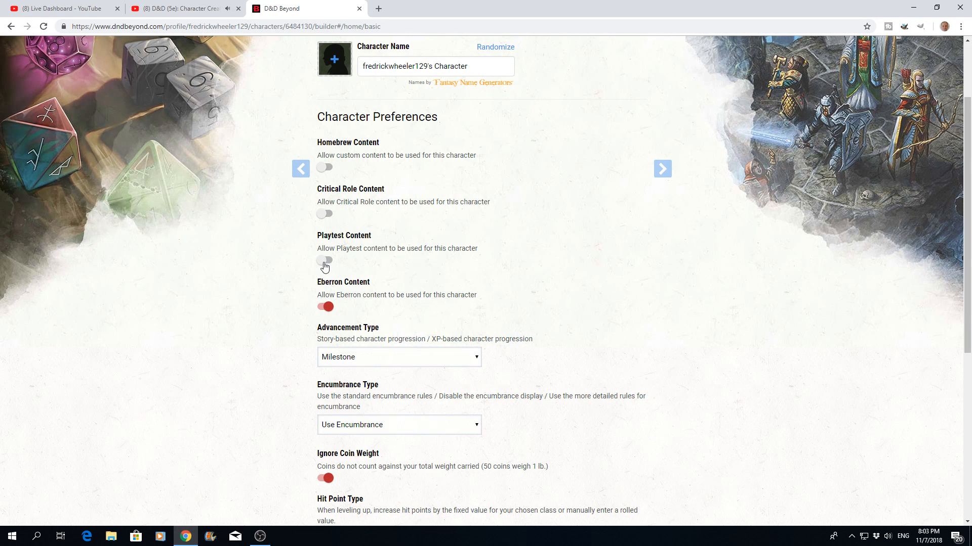
pyautogui.click(326, 307)
# Change the character's advancement type to XP and accept the switch.
pyautogui.click(476, 359)
pyautogui.click(461, 382)
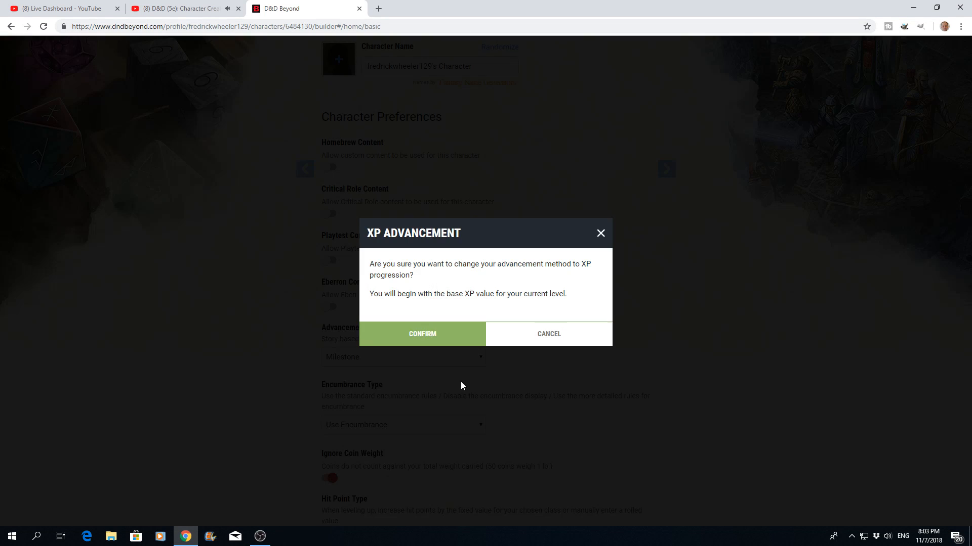
pyautogui.click(434, 334)
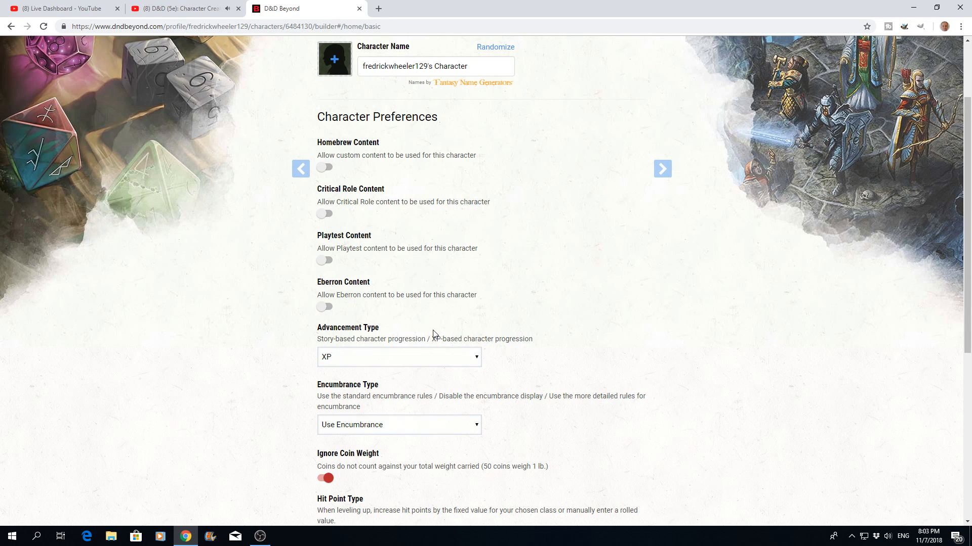
# Review the options for encumbrance type, hit point type and ability score display, choosing Use Encumbrance and Fixed.
pyautogui.scroll(-2, 434, 334)
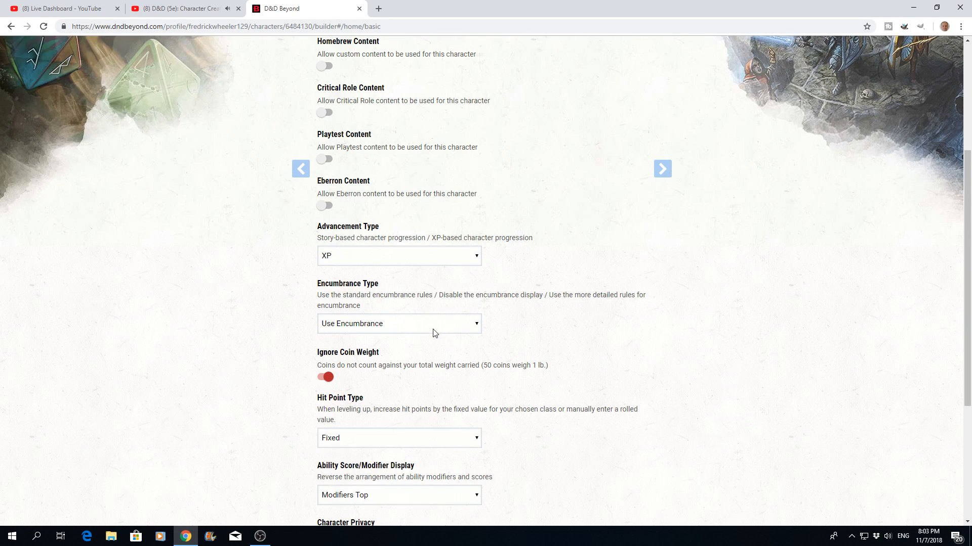
pyautogui.click(475, 328)
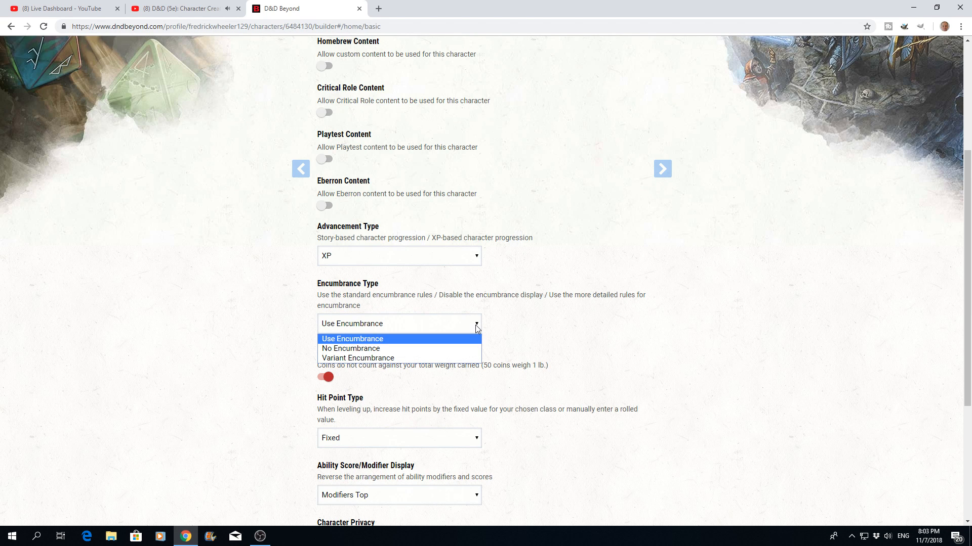
pyautogui.click(373, 339)
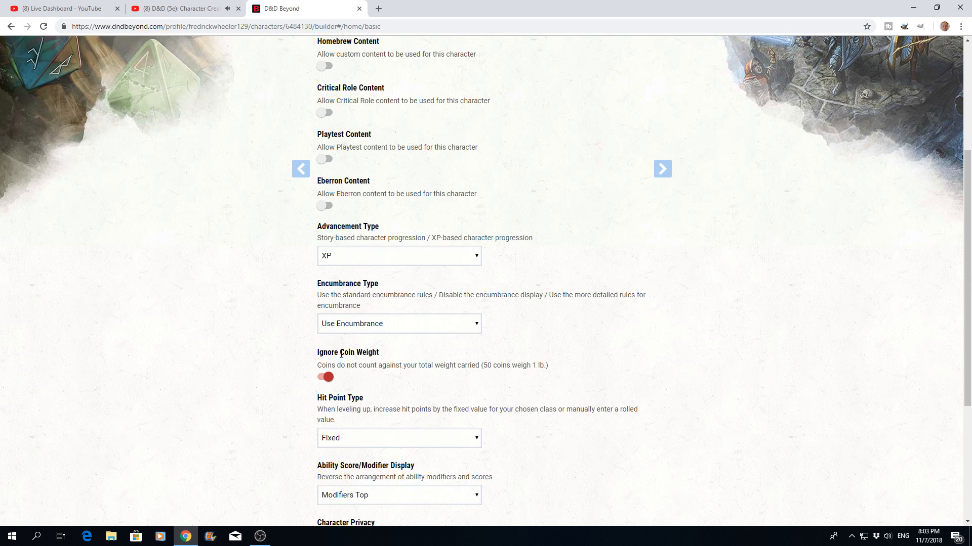
pyautogui.scroll(-2, 410, 379)
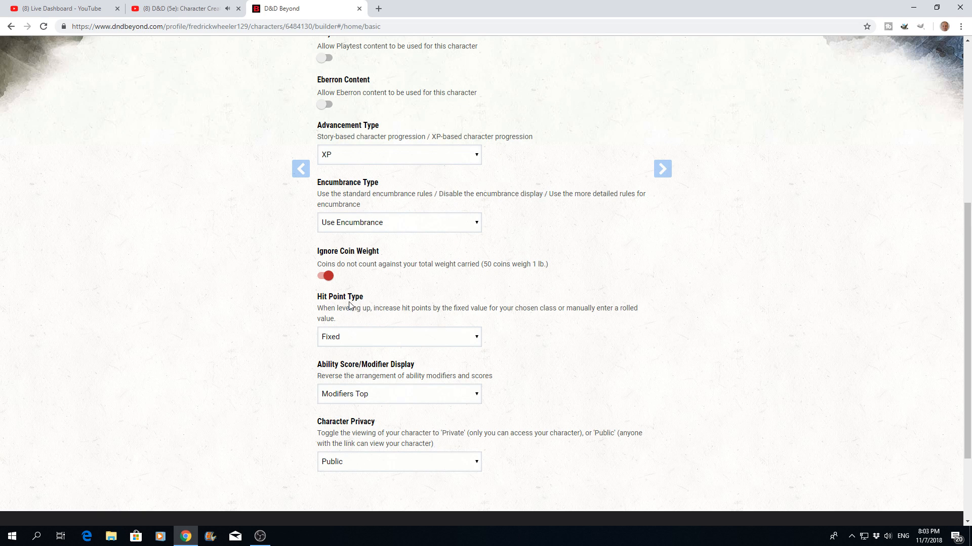
pyautogui.click(478, 340)
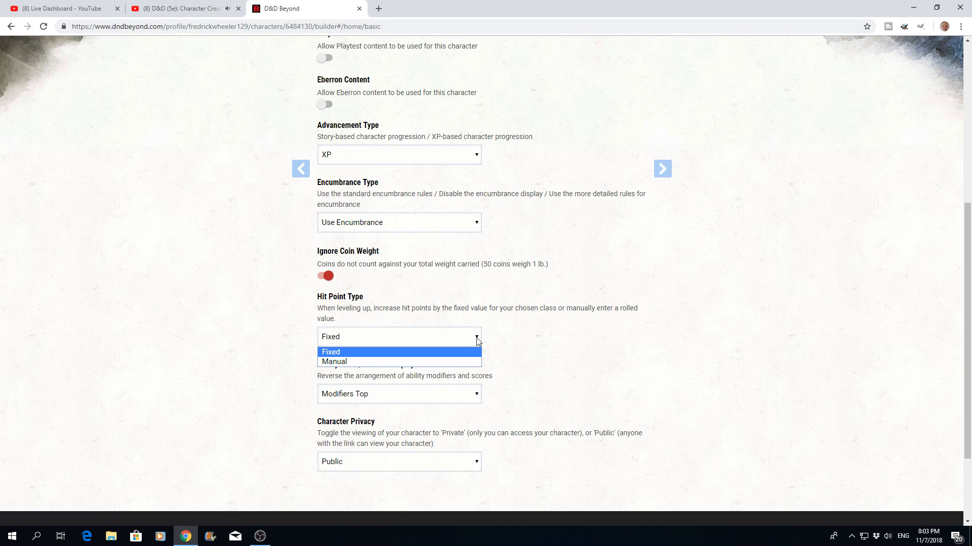
pyautogui.click(384, 353)
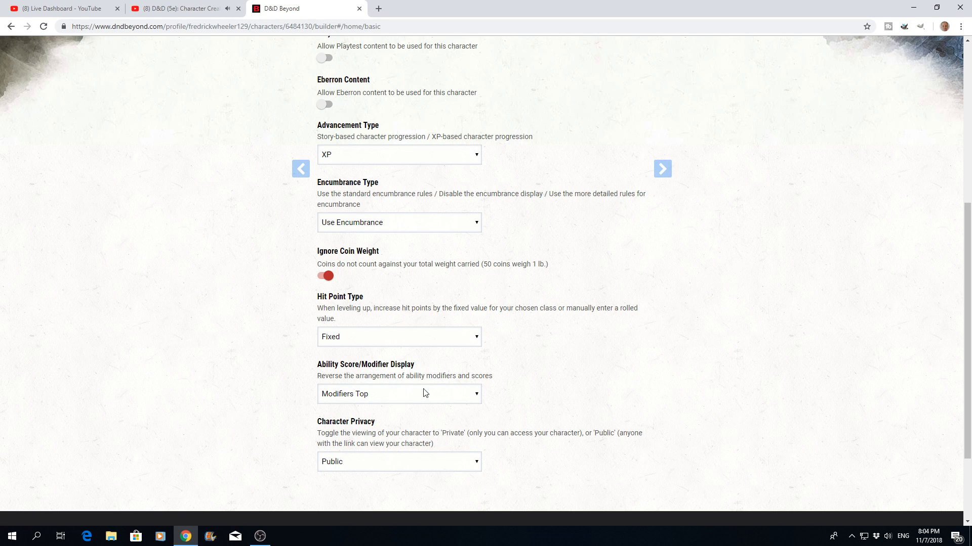
pyautogui.click(476, 397)
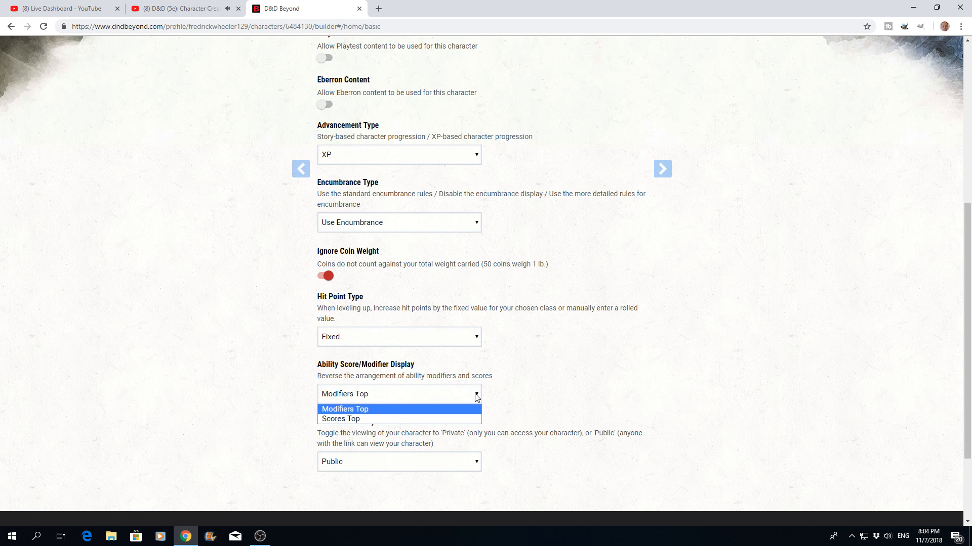
pyautogui.click(477, 396)
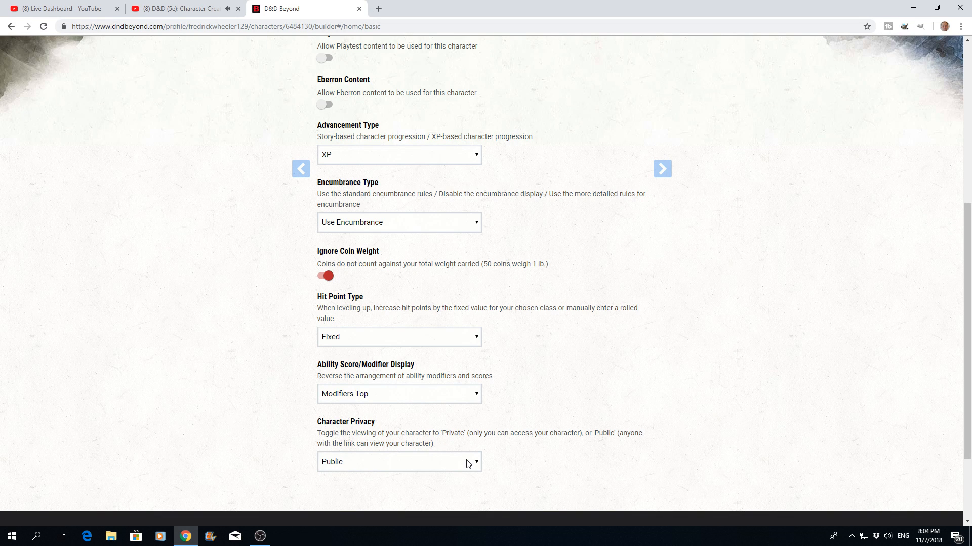
# Replace the default character name with a randomized one, rerolling until Kelsy comes up.
pyautogui.scroll(6, 594, 393)
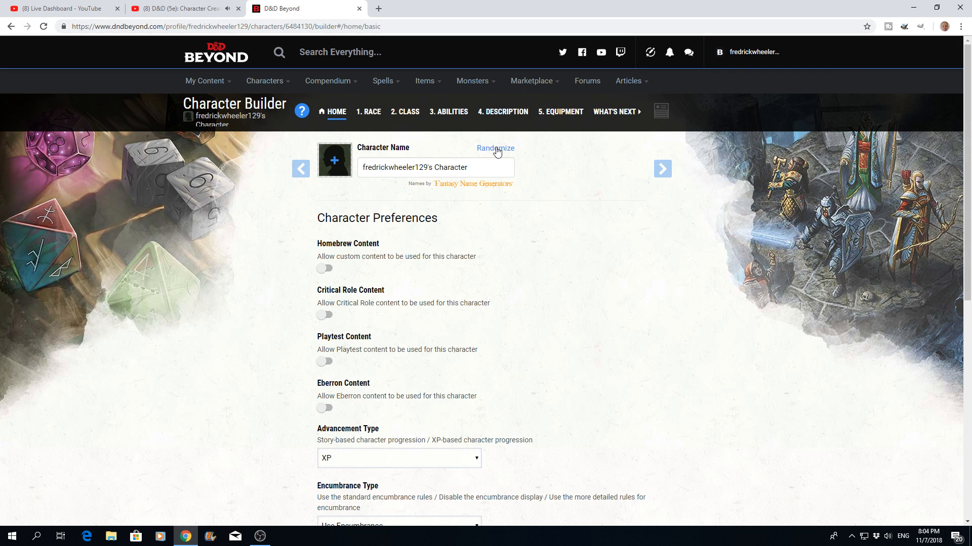
pyautogui.moveTo(478, 168); pyautogui.dragTo(359, 175)
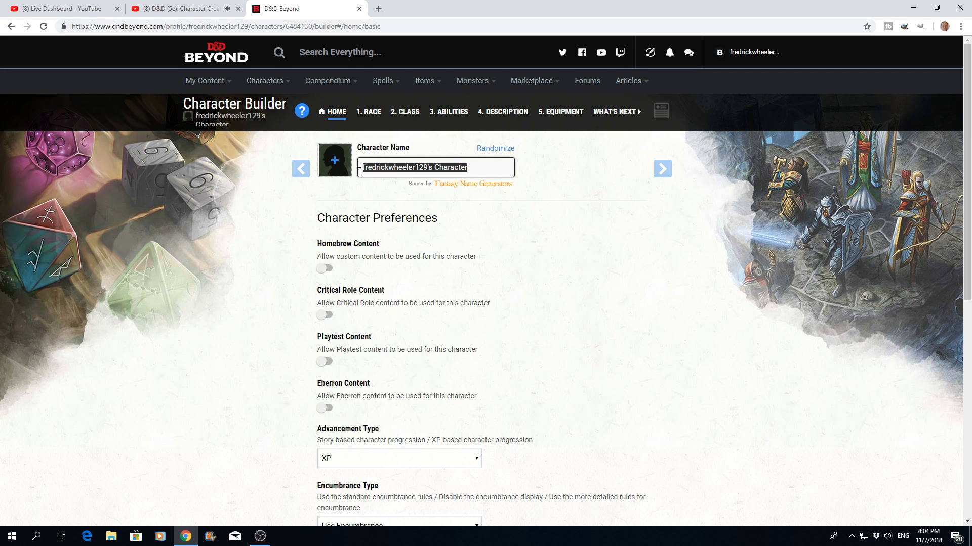
pyautogui.press('BackSpace')
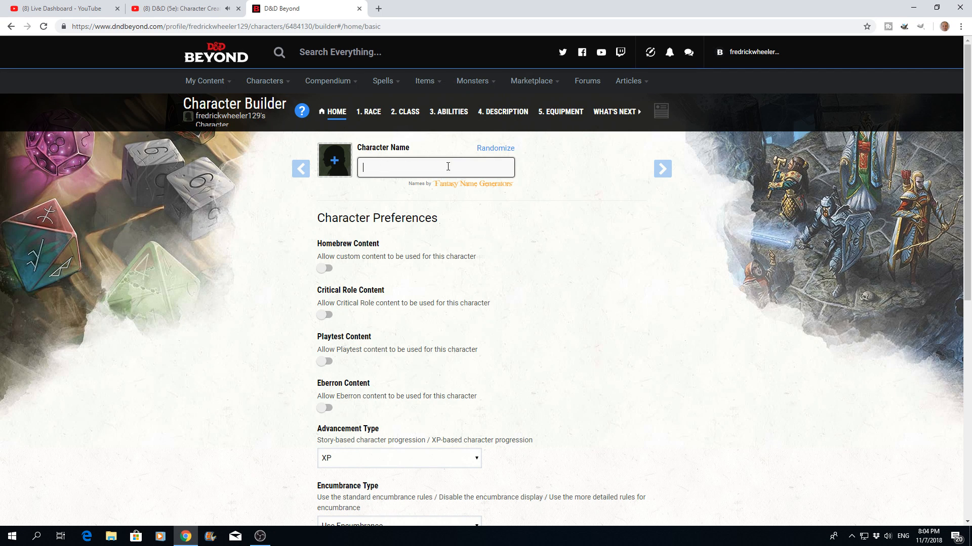
pyautogui.click(489, 150)
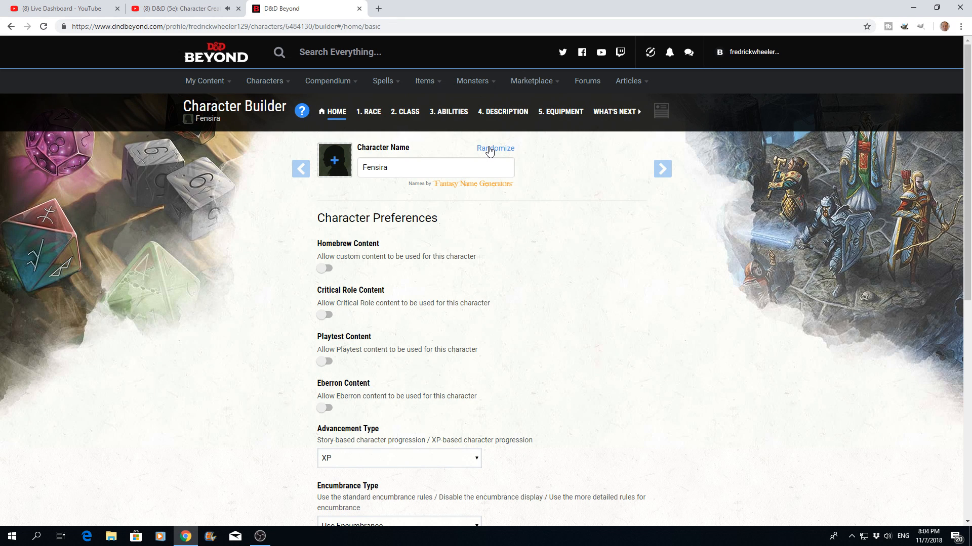
pyautogui.click(489, 151)
pyautogui.click(490, 151)
pyautogui.click(490, 151)
# Give the character the fair-haired elf portrait from the built-in portraits.
pyautogui.click(335, 164)
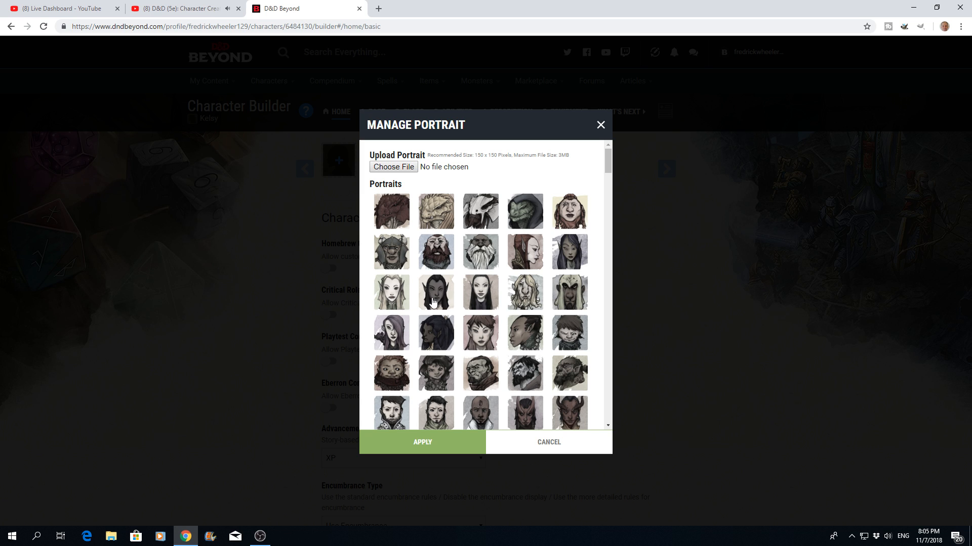
pyautogui.click(391, 300)
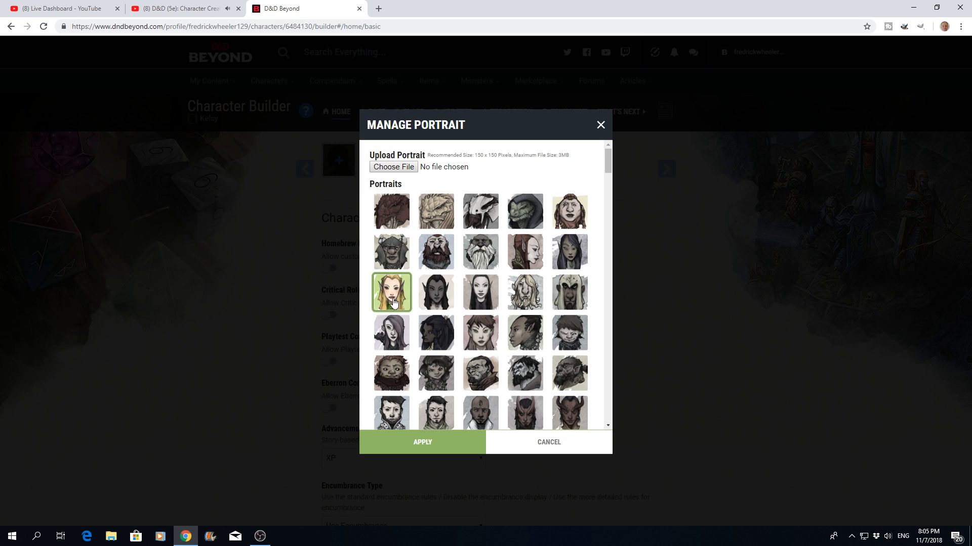
pyautogui.click(447, 447)
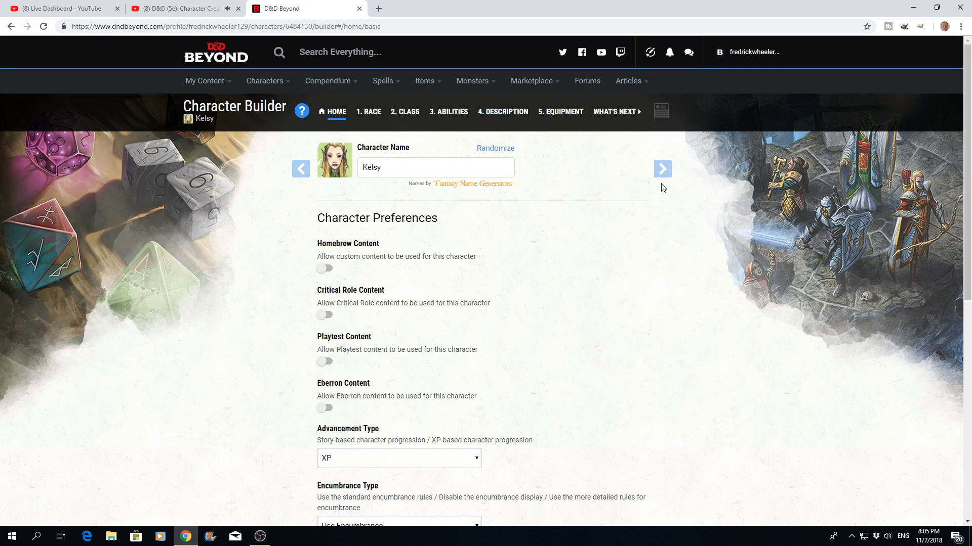
# Recheck the character preferences, proceed to the race section and read the help on choosing a race and racial traits.
pyautogui.scroll(-4, 602, 263)
pyautogui.scroll(-2, 603, 263)
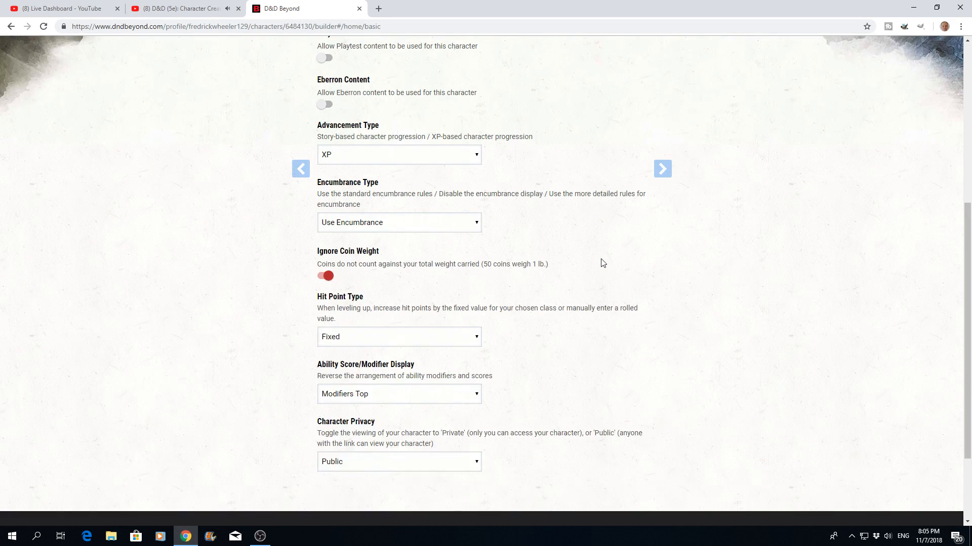
pyautogui.scroll(6, 603, 263)
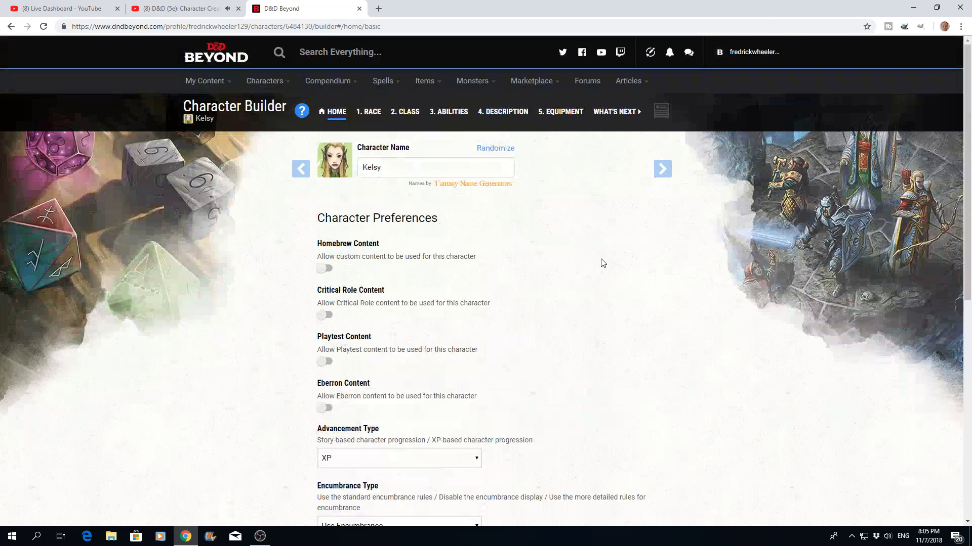
pyautogui.click(660, 174)
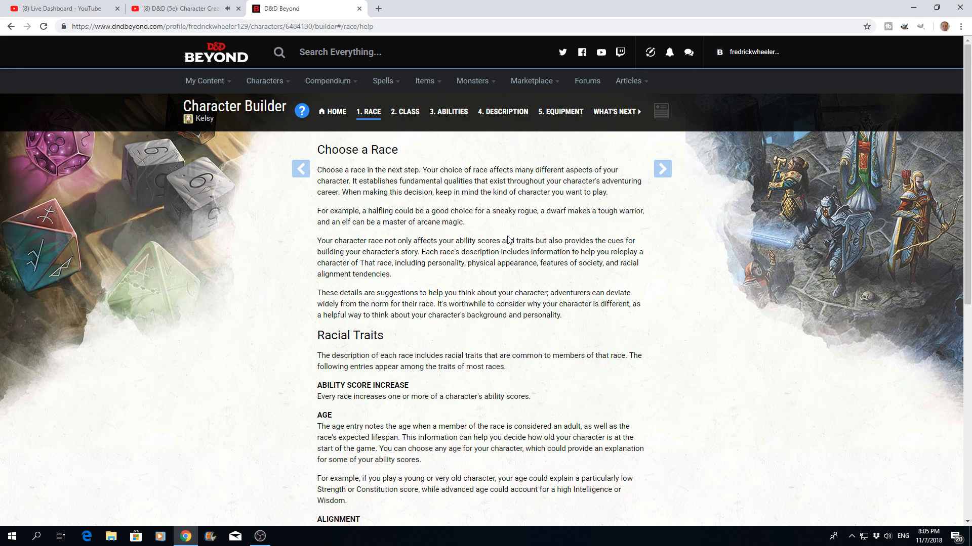
pyautogui.scroll(-1, 509, 239)
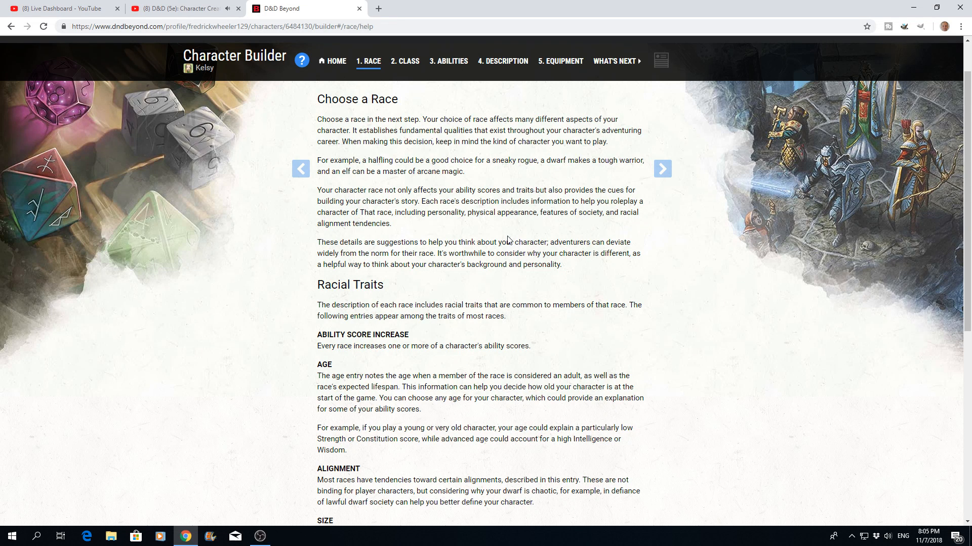
pyautogui.scroll(-2, 509, 240)
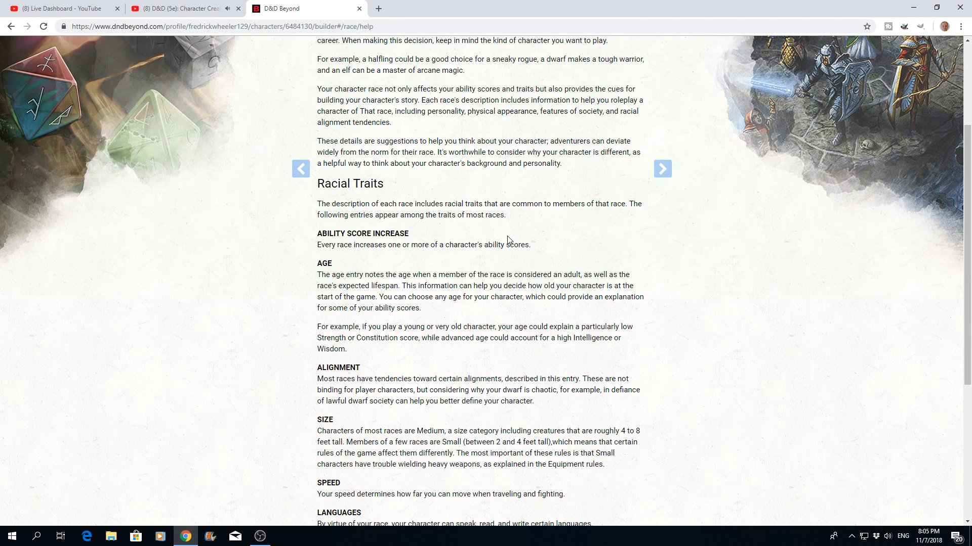
pyautogui.scroll(-2, 508, 239)
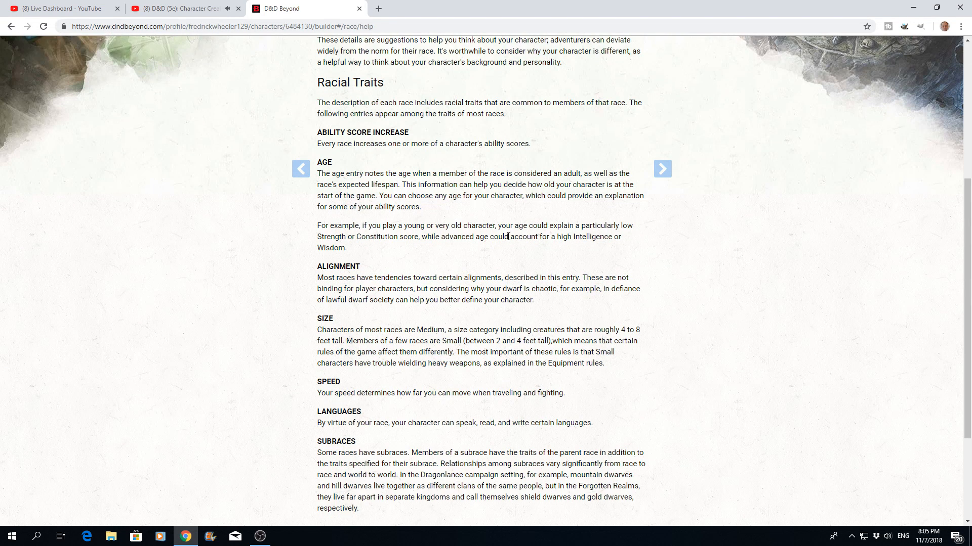
pyautogui.scroll(-2, 508, 237)
pyautogui.scroll(2, 508, 237)
pyautogui.scroll(4, 508, 236)
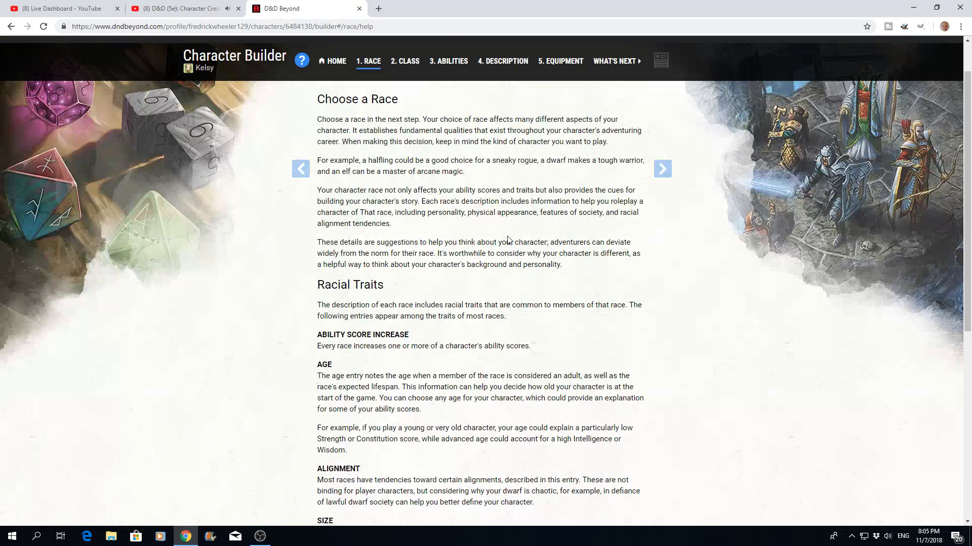
# Proceed to the race list, expand the Elf subraces and open the Wood Elf details for confirmation.
pyautogui.click(664, 175)
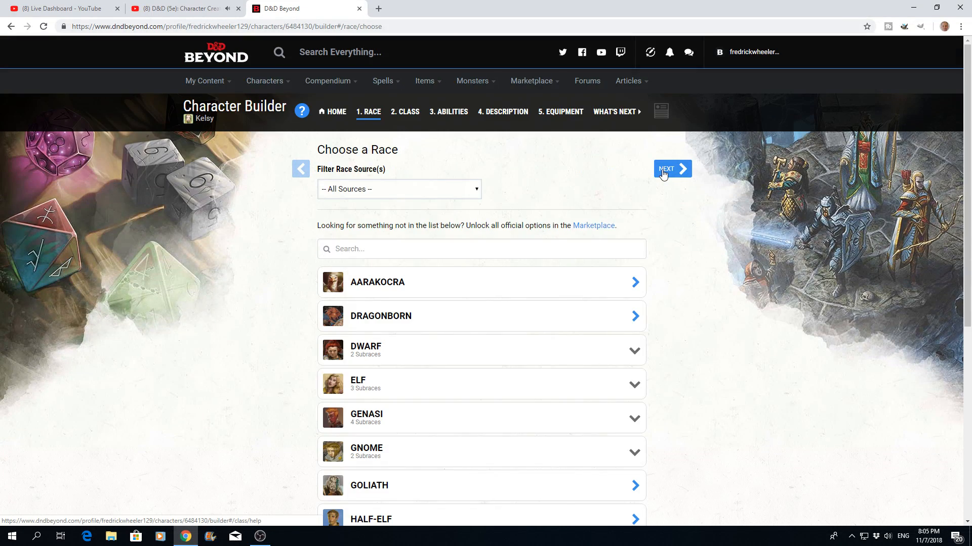
pyautogui.click(634, 386)
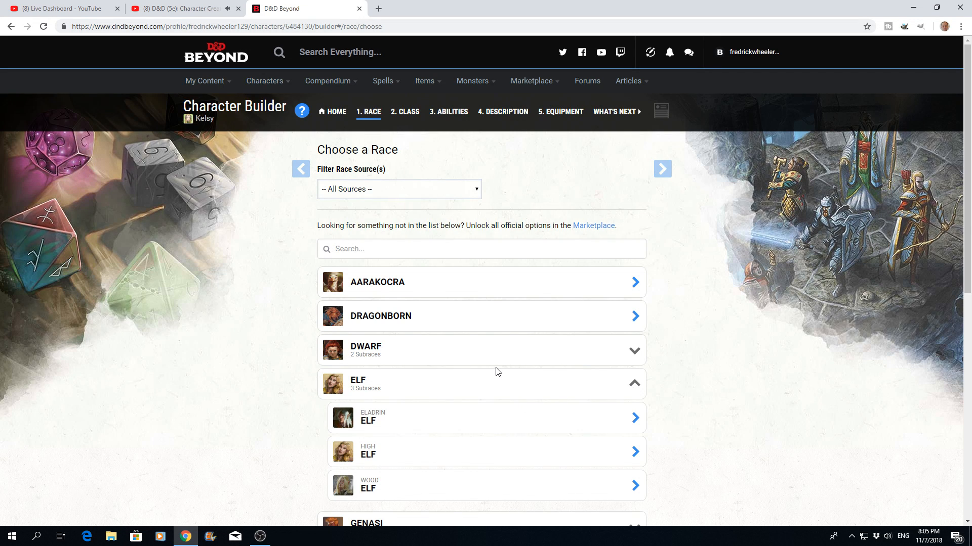
pyautogui.scroll(-1, 497, 372)
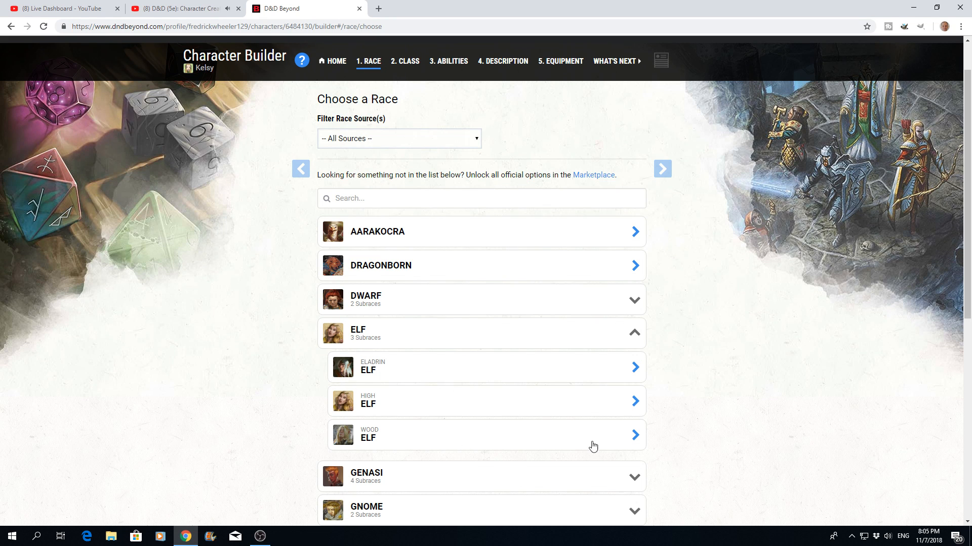
pyautogui.click(398, 444)
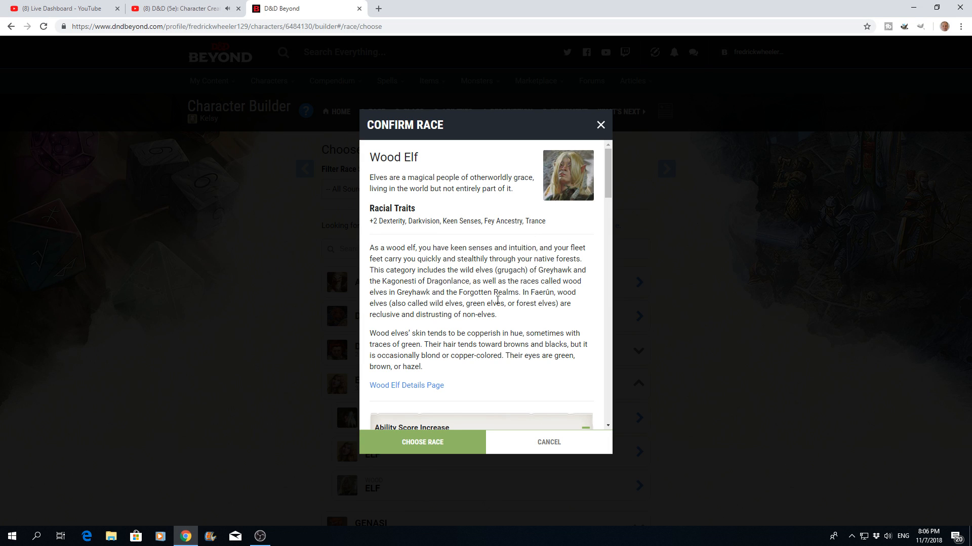
# Read through the Wood Elf description and traits down to Mask of the Wild, and choose it as the character's race.
pyautogui.scroll(-2, 469, 328)
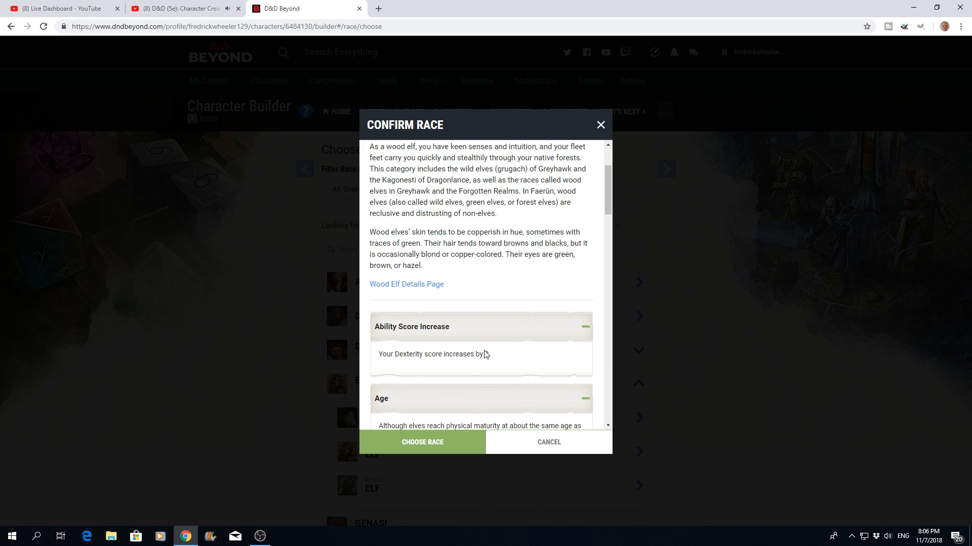
pyautogui.scroll(-1, 523, 347)
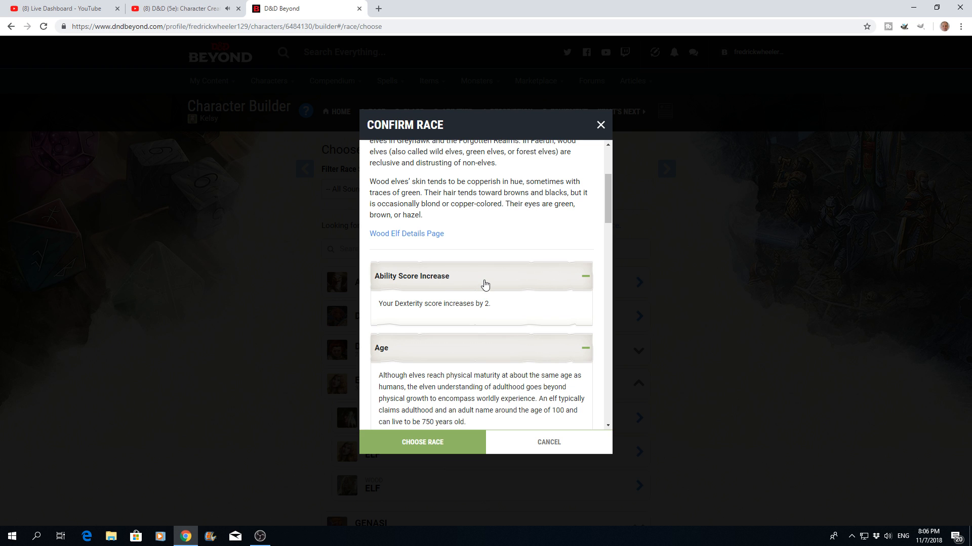
pyautogui.scroll(-6, 453, 311)
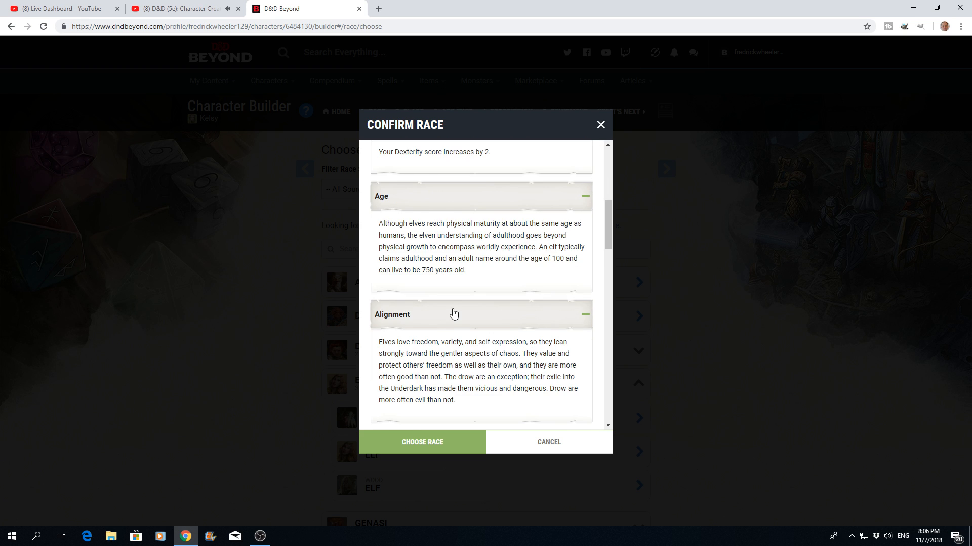
pyautogui.scroll(3, 453, 314)
pyautogui.scroll(-2, 473, 318)
pyautogui.scroll(-2, 474, 318)
pyautogui.scroll(-6, 473, 318)
pyautogui.scroll(-5, 473, 318)
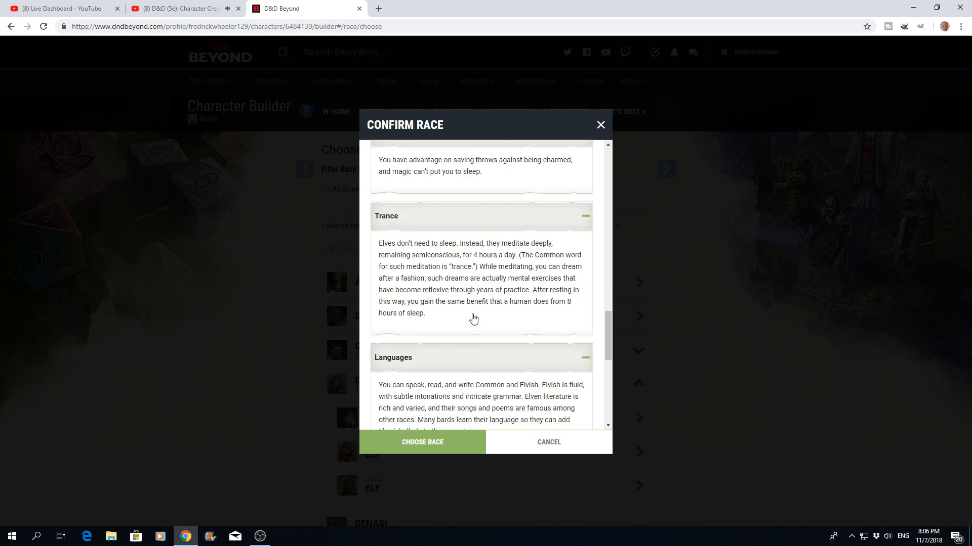
pyautogui.scroll(-3, 473, 318)
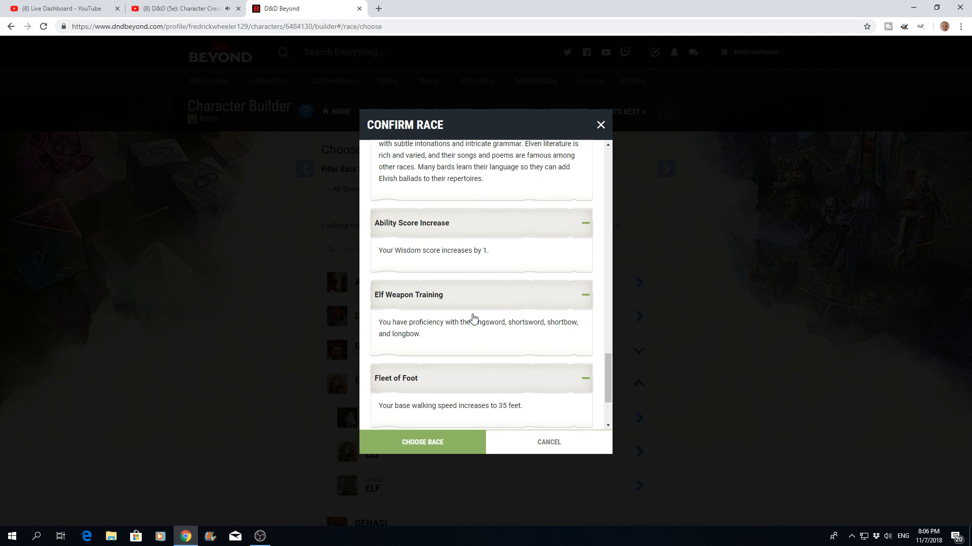
pyautogui.scroll(-2, 473, 318)
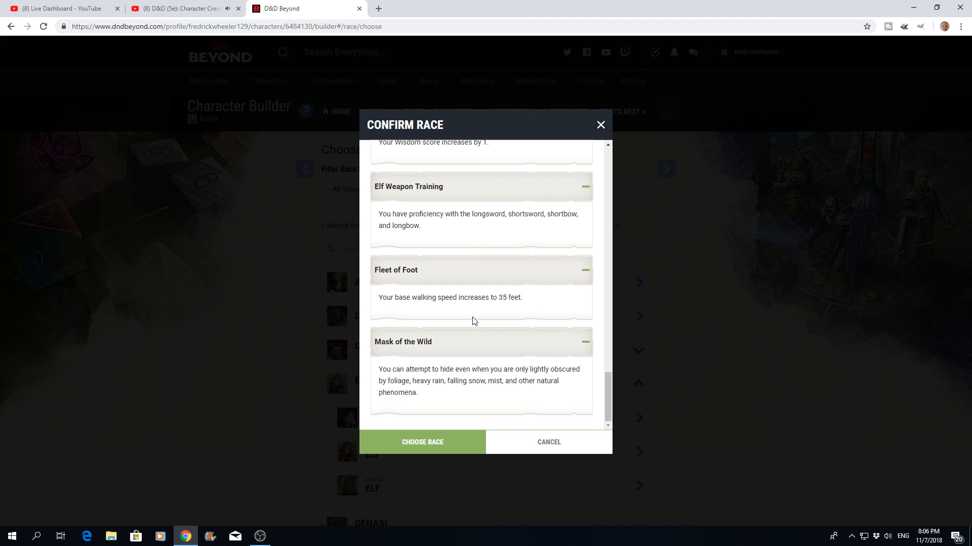
pyautogui.click(403, 449)
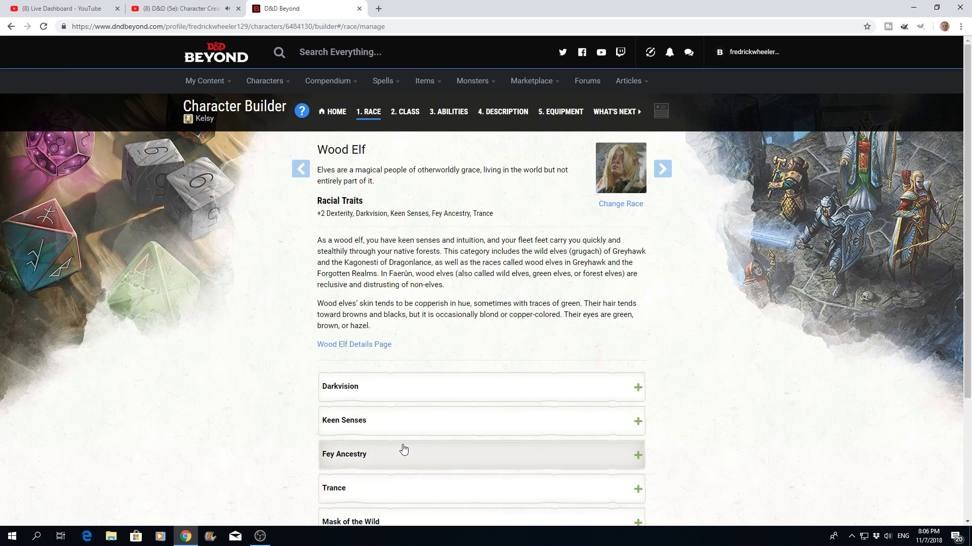
# Expand and read the Darkvision and Keen Senses traits of the chosen race, rechecking the racial description.
pyautogui.scroll(-2, 556, 291)
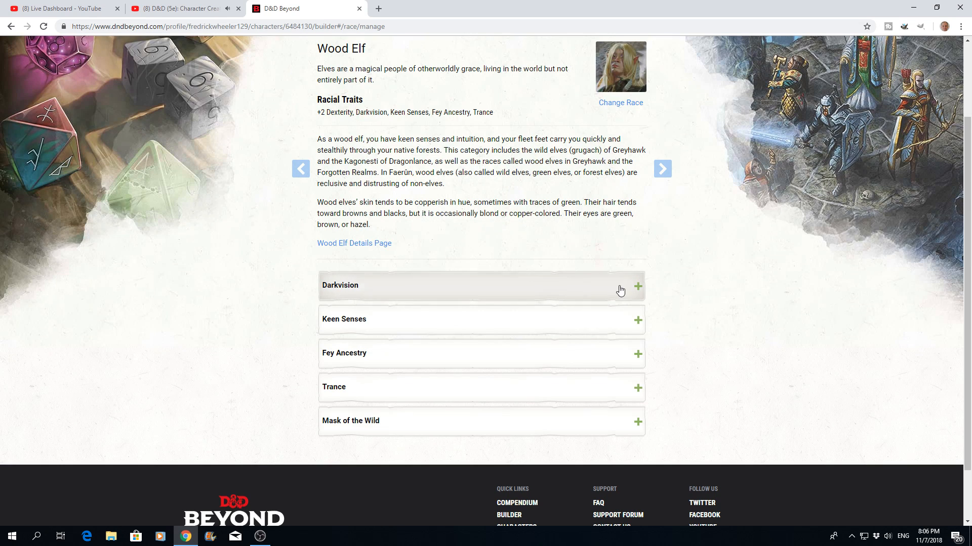
pyautogui.click(635, 290)
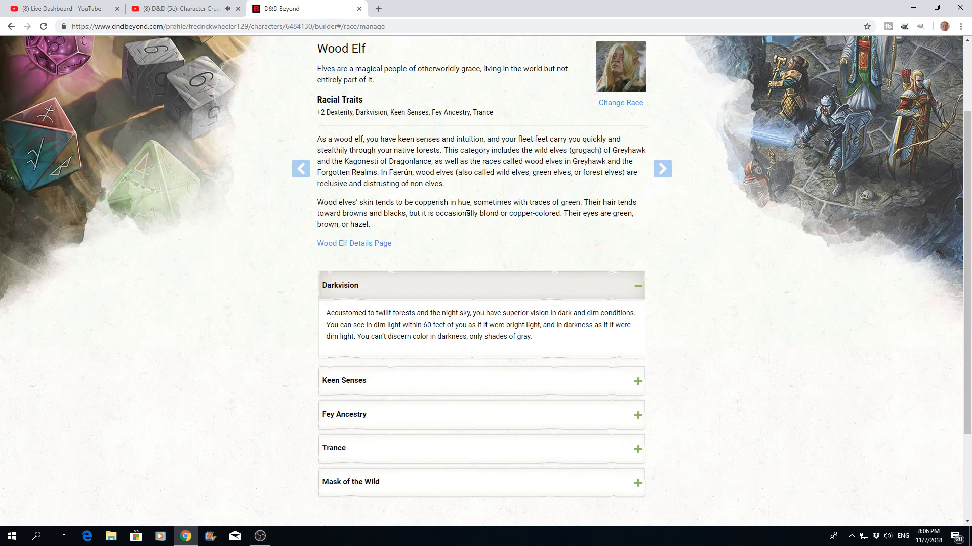
pyautogui.scroll(-2, 467, 215)
pyautogui.click(639, 283)
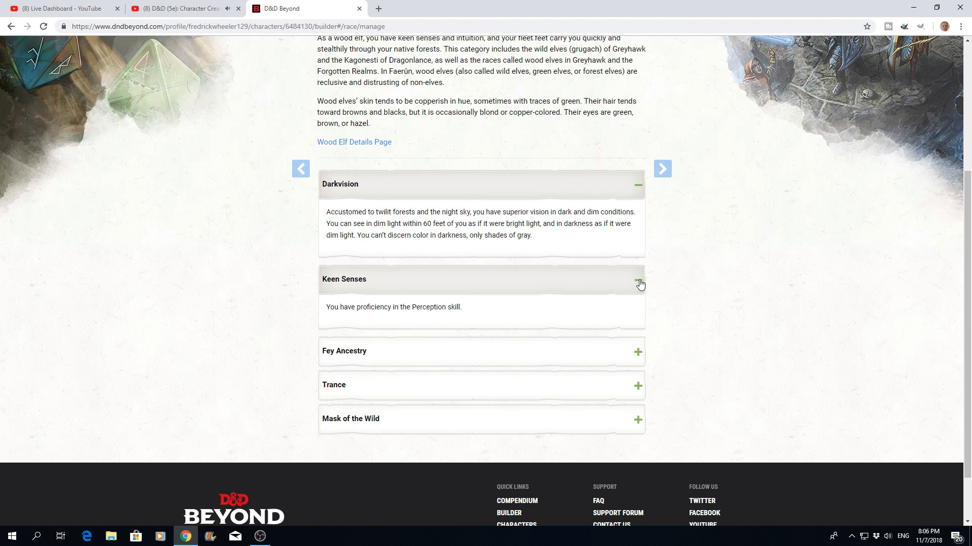
pyautogui.scroll(3, 494, 233)
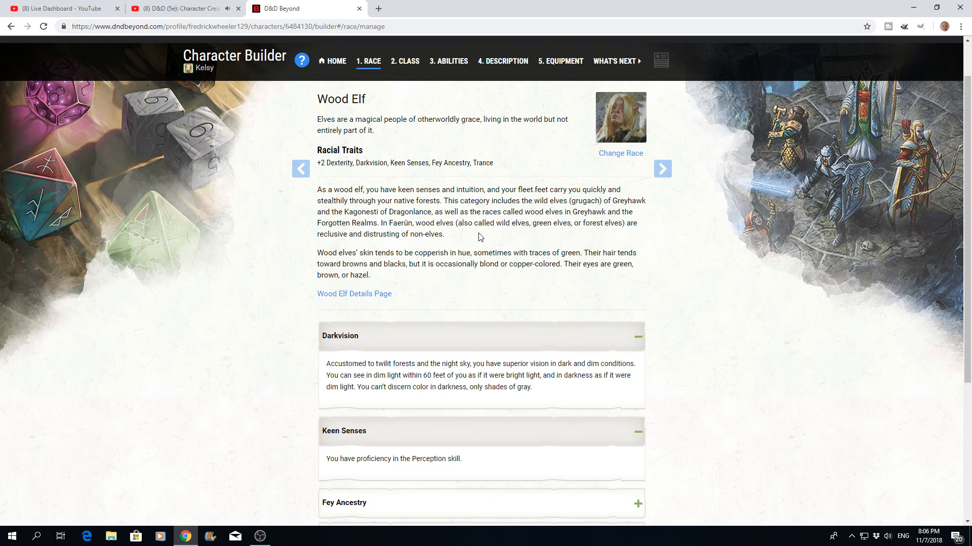
pyautogui.scroll(-3, 478, 250)
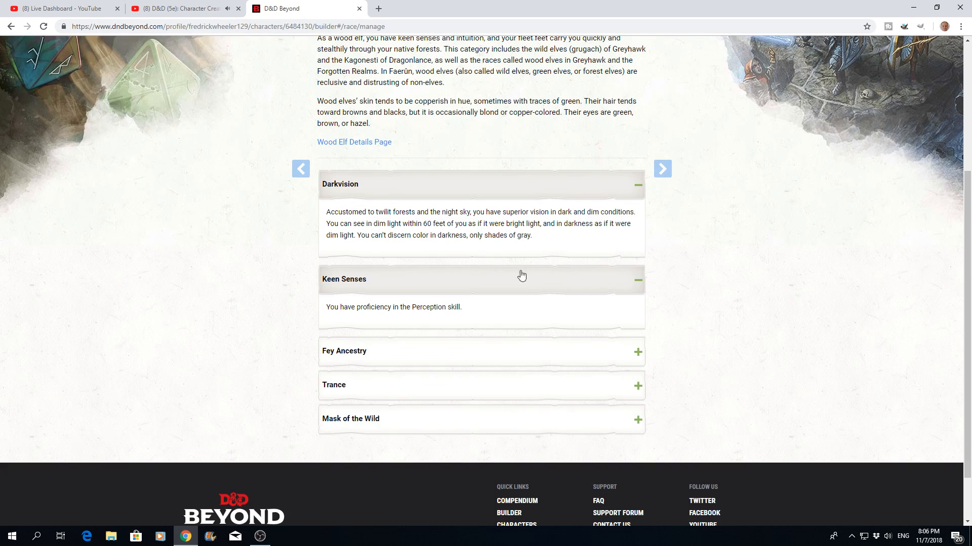
# Expand the Fey Ancestry, Trance and Mask of the Wild traits and read their descriptions.
pyautogui.click(635, 350)
pyautogui.scroll(-2, 514, 321)
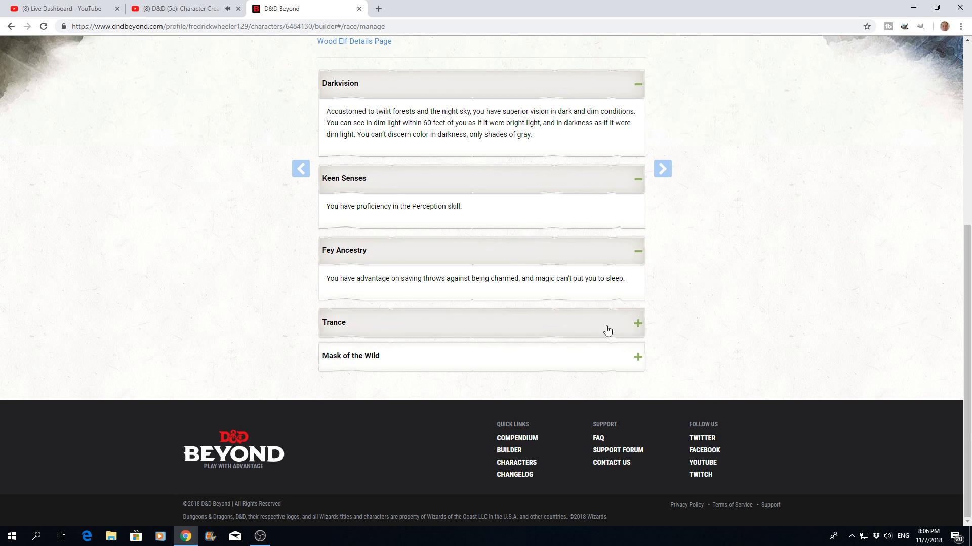
pyautogui.click(635, 328)
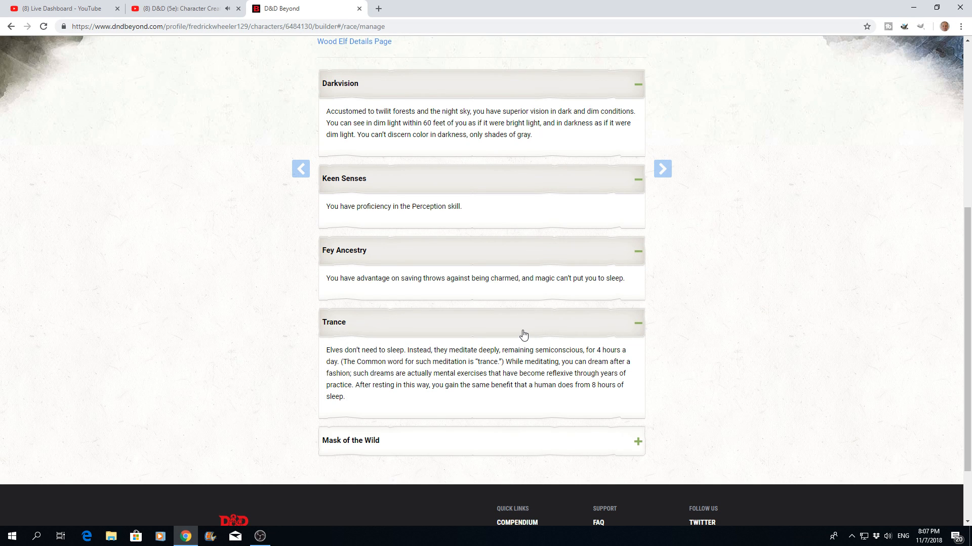
pyautogui.scroll(-1, 523, 335)
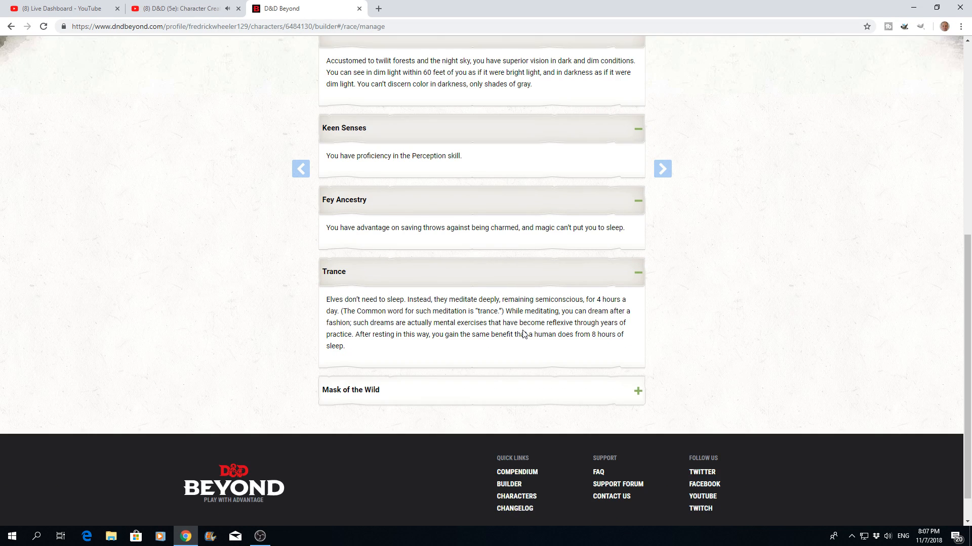
pyautogui.scroll(-1, 523, 335)
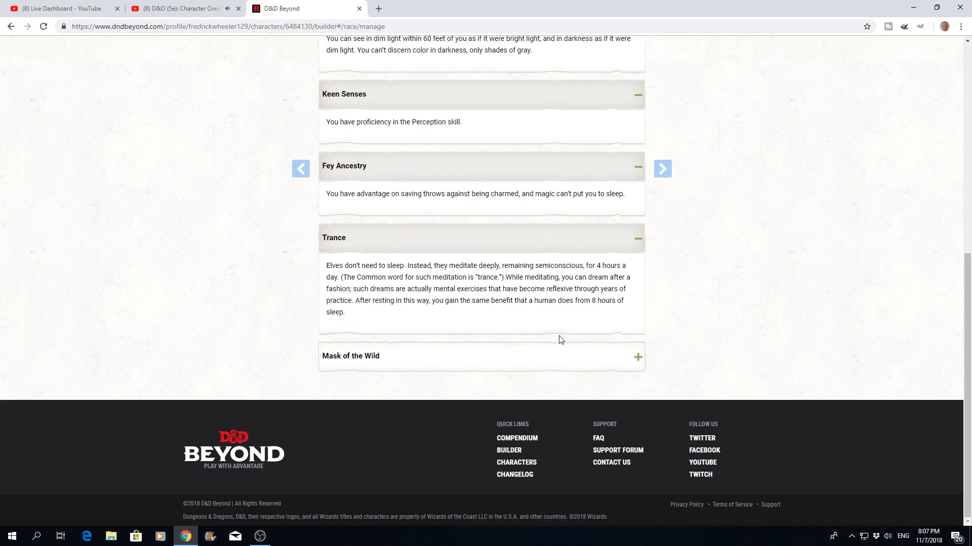
pyautogui.click(637, 360)
pyautogui.scroll(8, 559, 339)
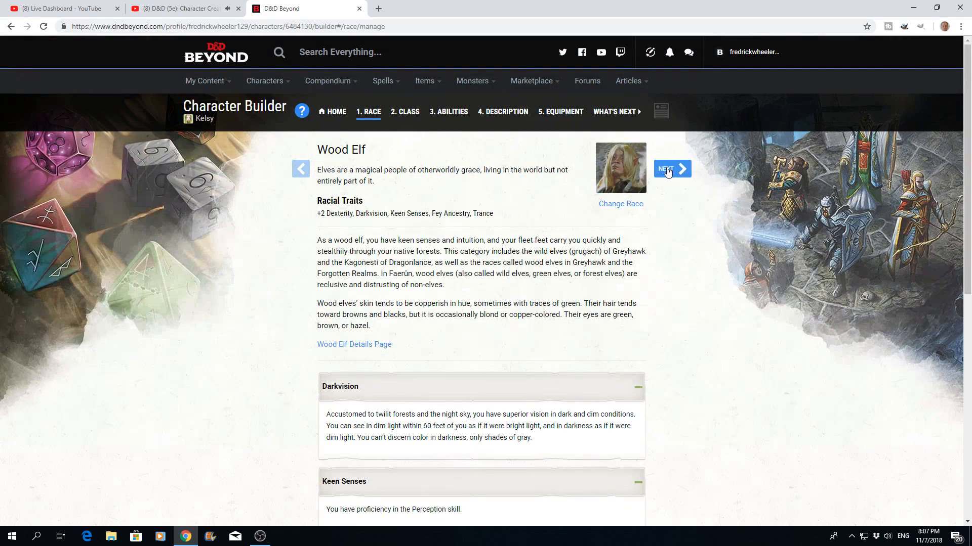
# Proceed past the class help to the class list and open the Druid class details for confirmation.
pyautogui.click(667, 174)
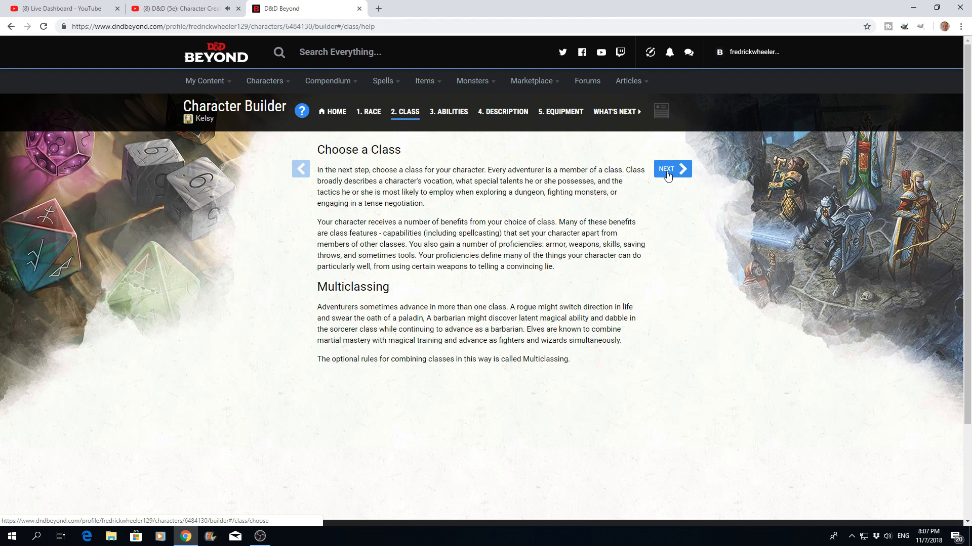
pyautogui.click(667, 174)
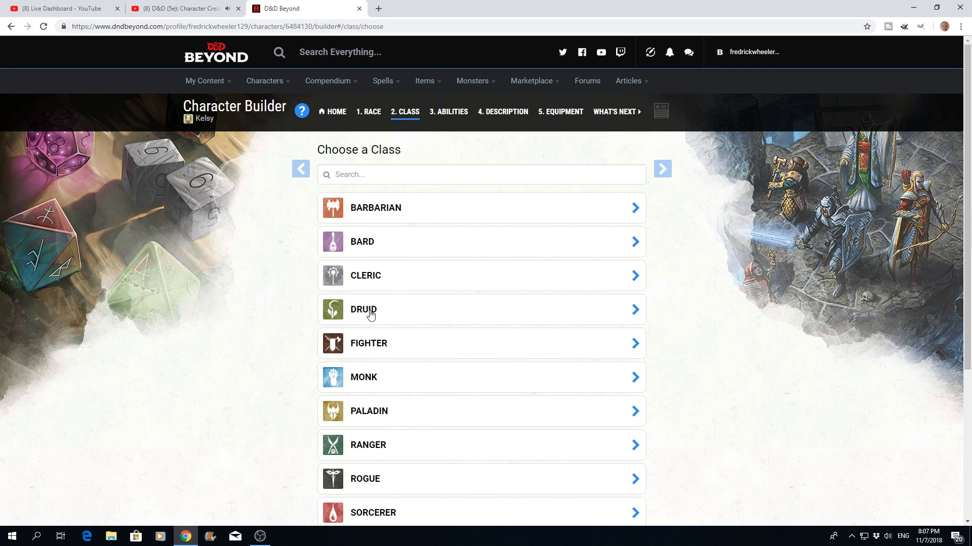
pyautogui.click(635, 312)
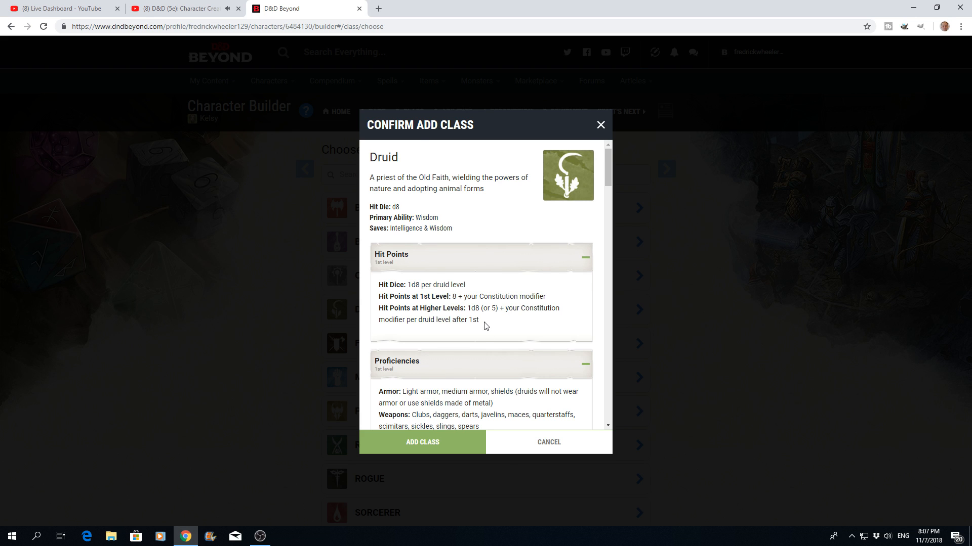
# Read through the Druid's proficiencies and class features up to the 18th-level ones, and add the class to the character.
pyautogui.scroll(-2, 484, 326)
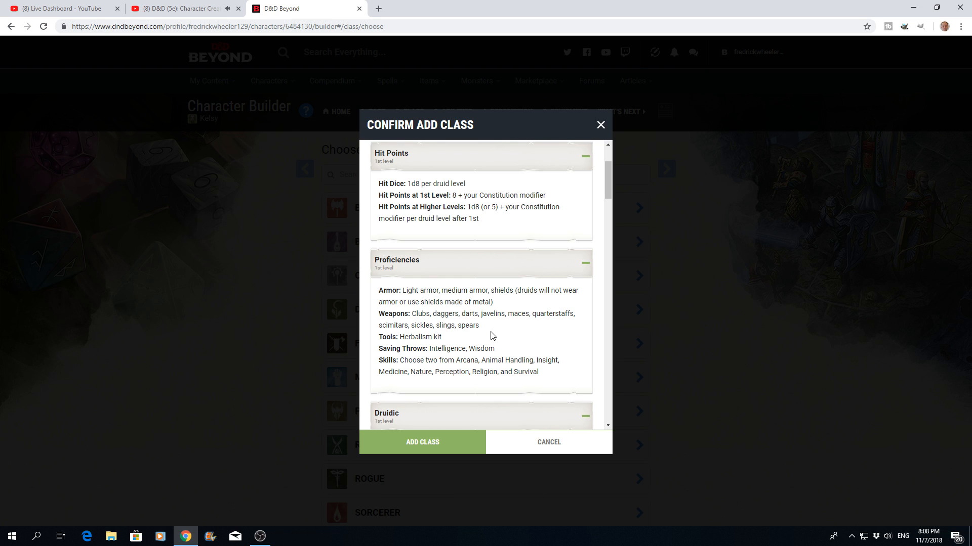
pyautogui.scroll(-2, 492, 336)
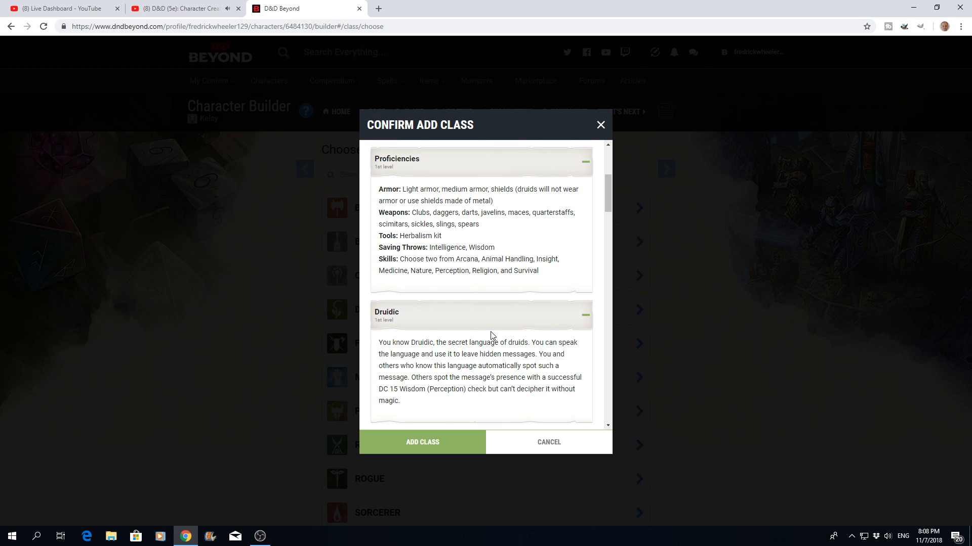
pyautogui.scroll(-1, 492, 336)
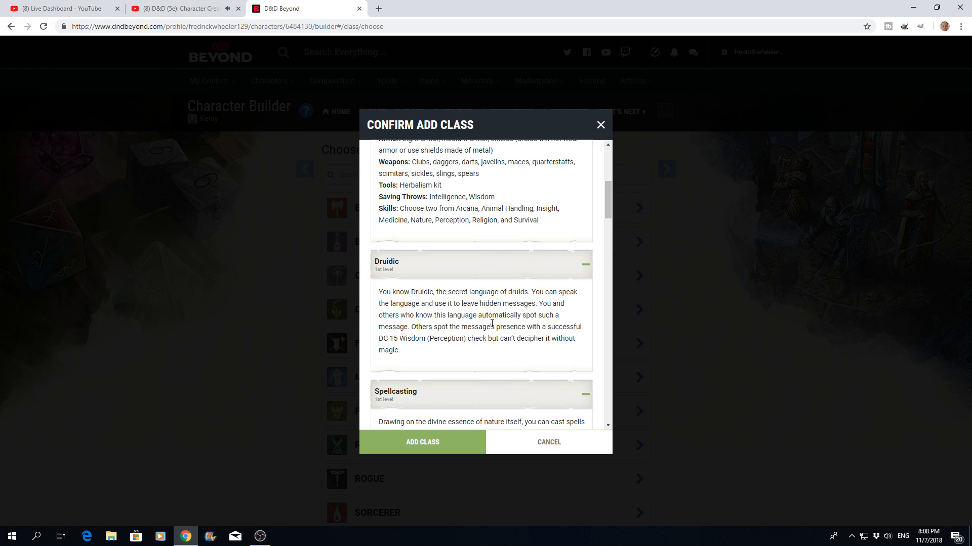
pyautogui.scroll(-2, 492, 323)
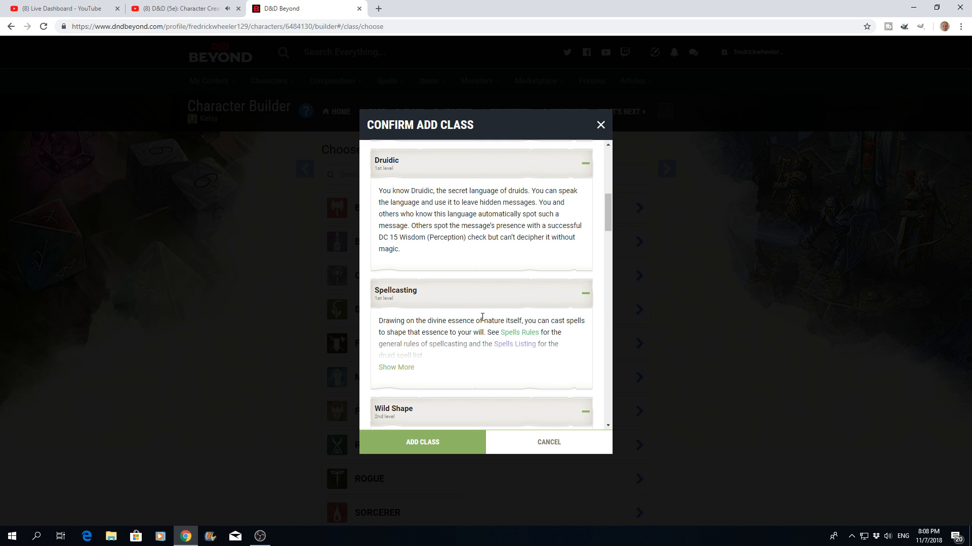
pyautogui.scroll(-2, 482, 317)
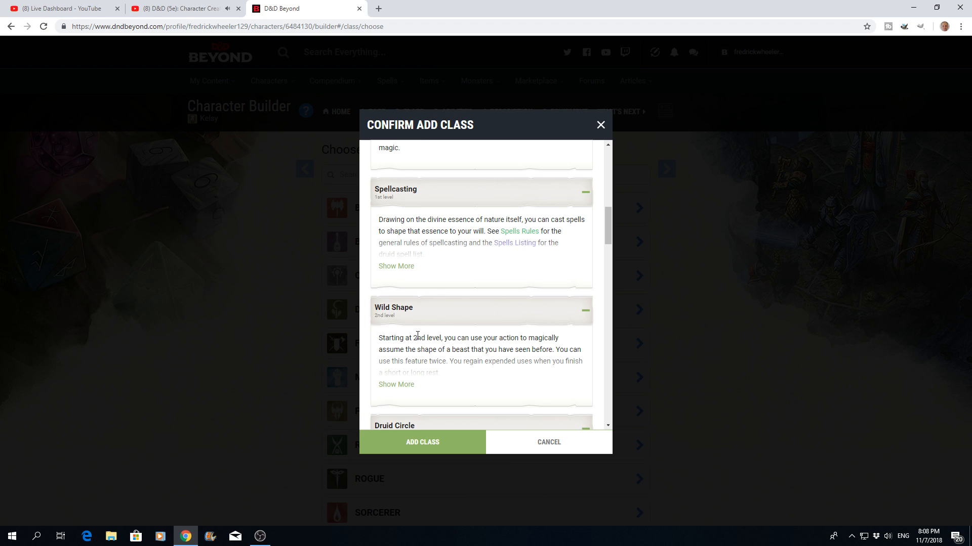
pyautogui.scroll(-5, 451, 333)
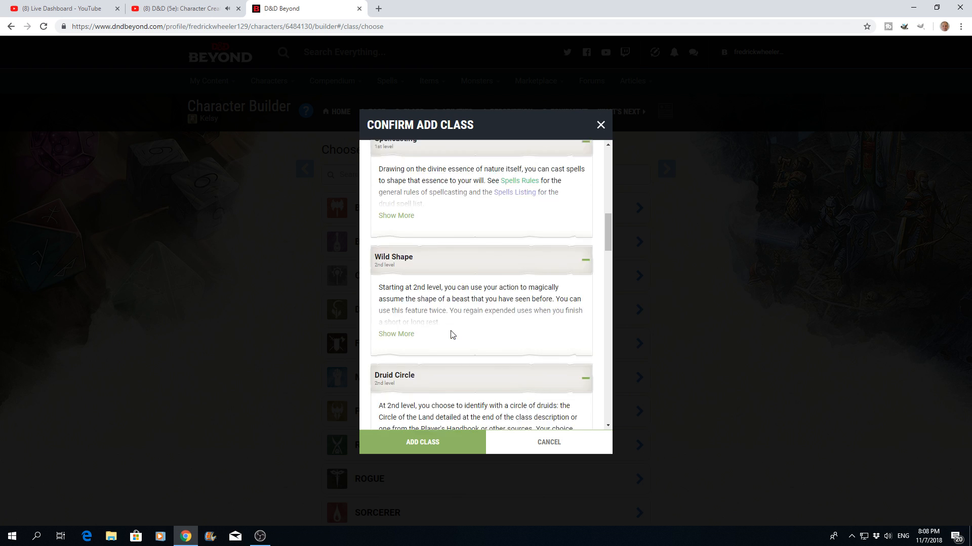
pyautogui.scroll(-8, 451, 331)
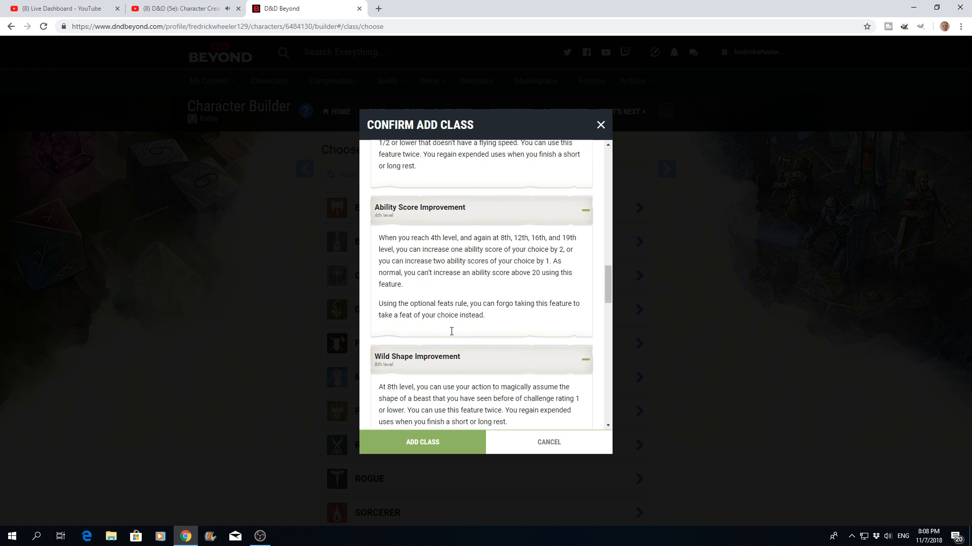
pyautogui.scroll(-10, 451, 331)
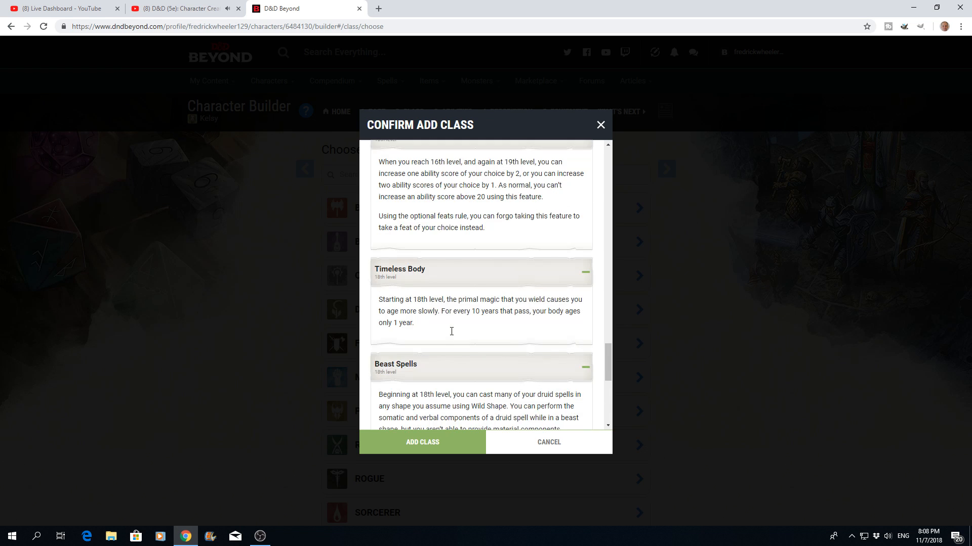
pyautogui.click(440, 449)
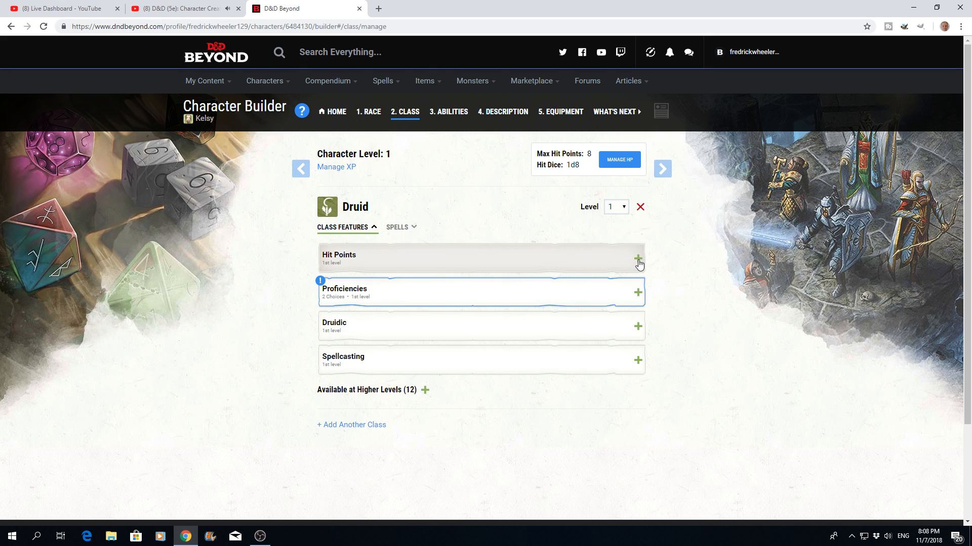
# Check the selectable Druid class levels, keeping the character at level 1.
pyautogui.click(625, 210)
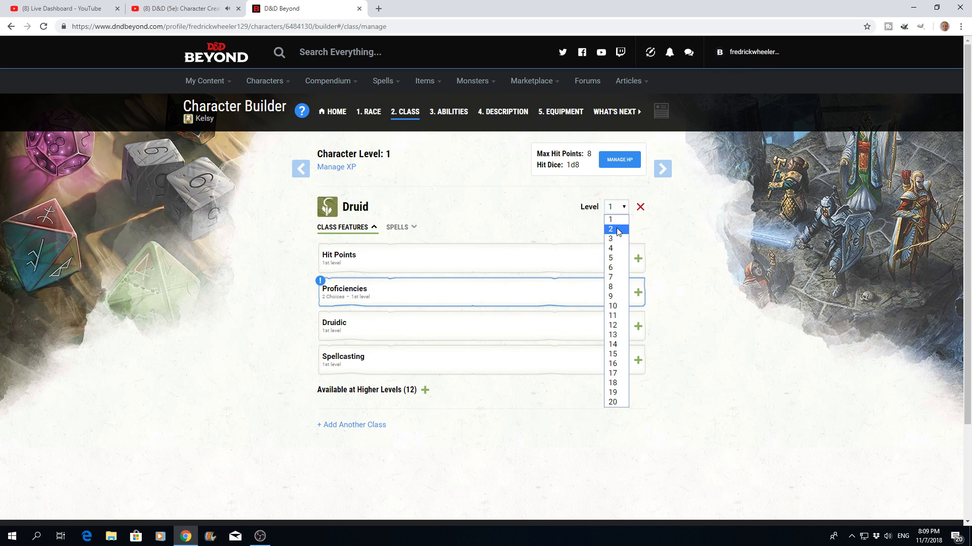
pyautogui.click(653, 234)
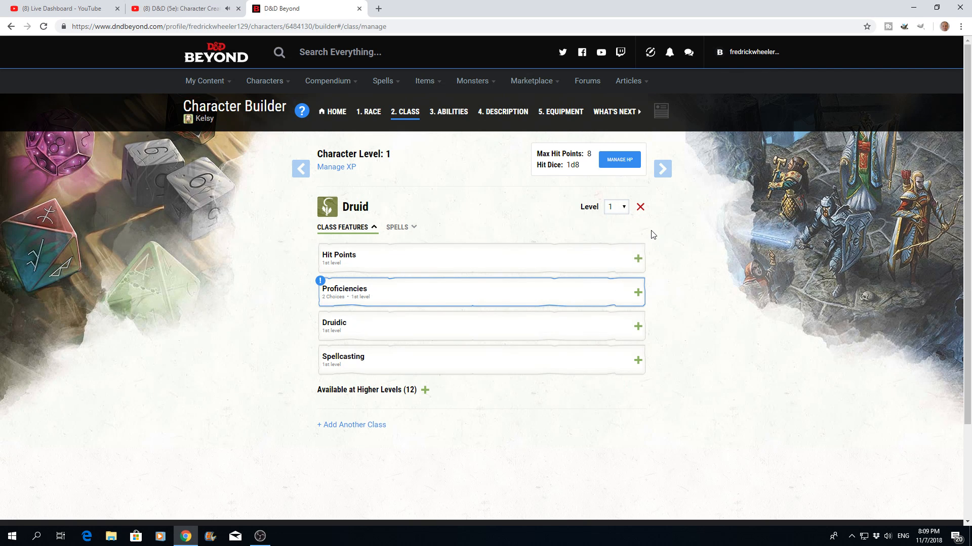
# Read the Druid's Hit Points feature and choose Nature and Animal Handling as the two skills under Proficiencies.
pyautogui.click(637, 260)
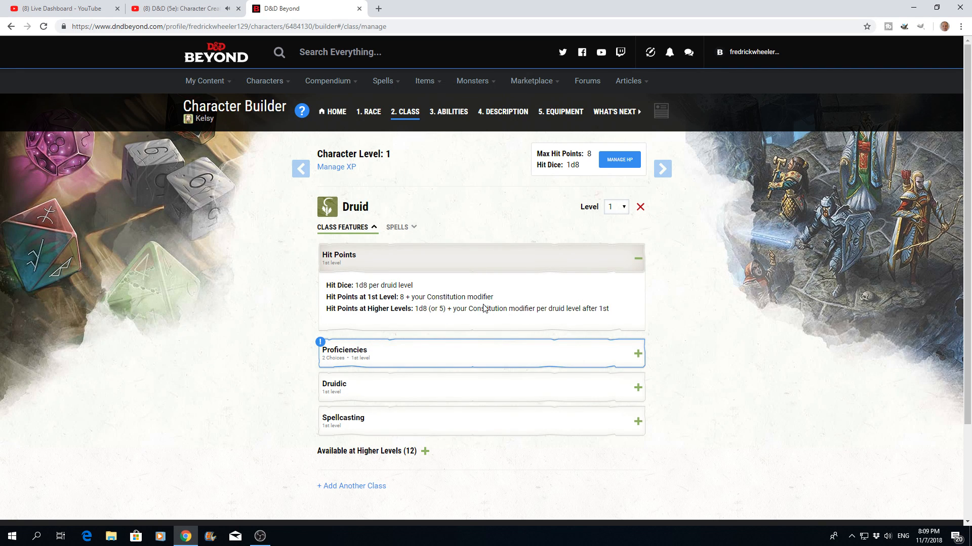
pyautogui.scroll(-1, 484, 311)
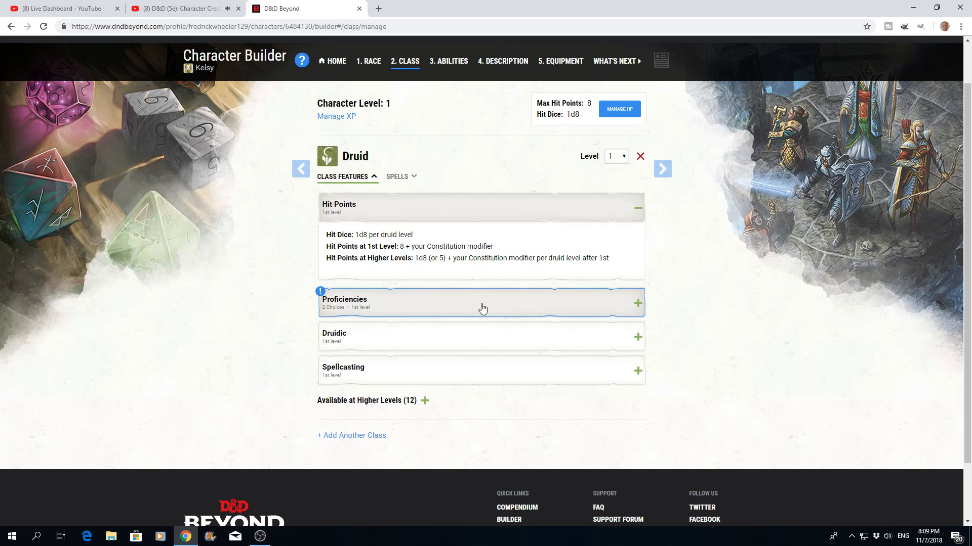
pyautogui.click(637, 305)
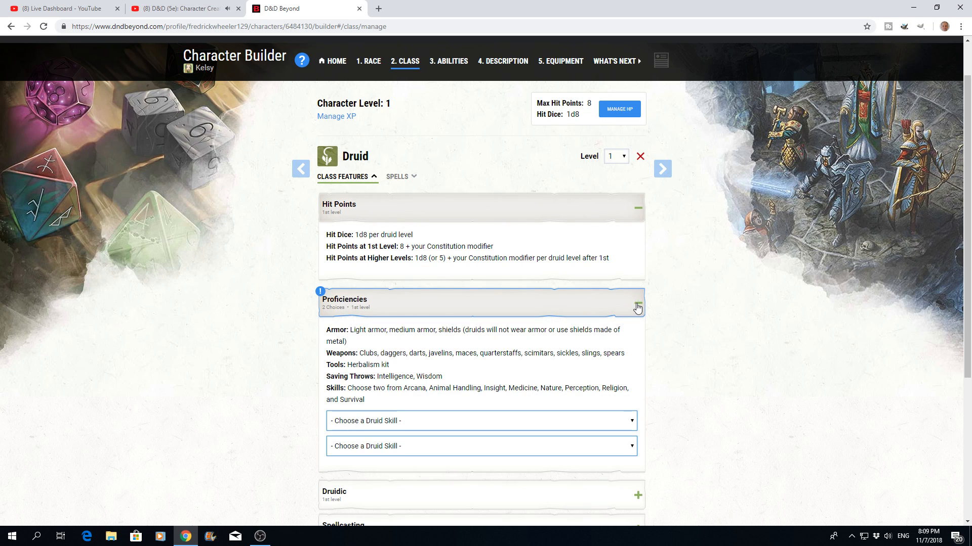
pyautogui.scroll(-3, 488, 257)
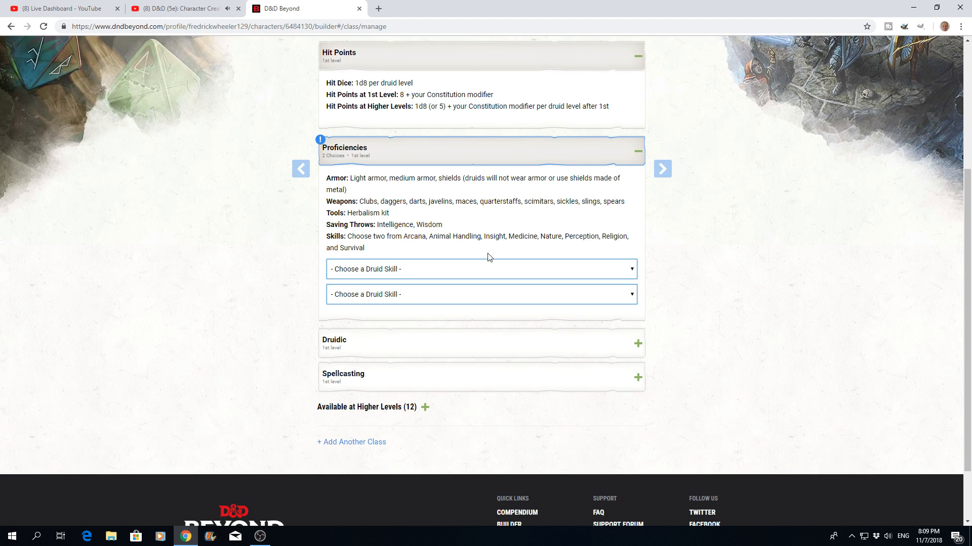
pyautogui.click(630, 270)
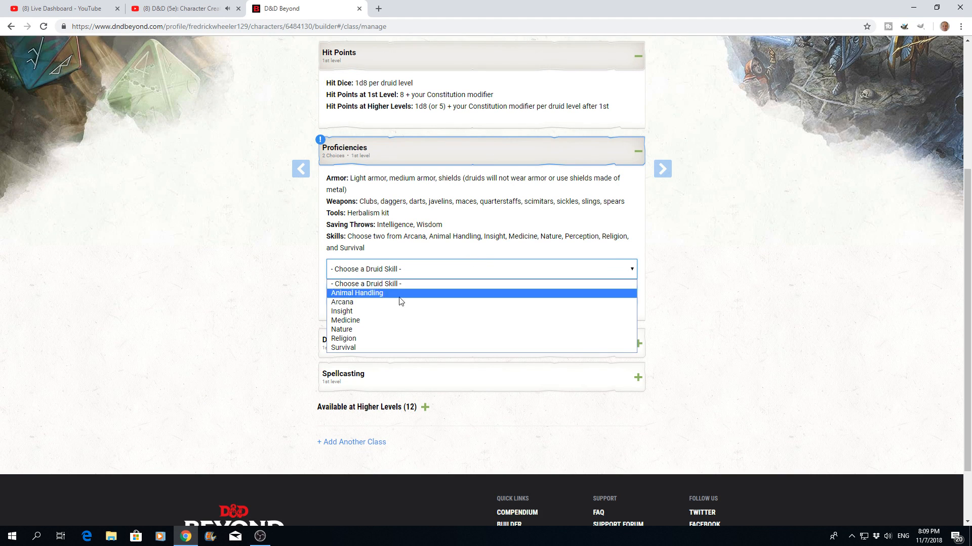
pyautogui.click(347, 330)
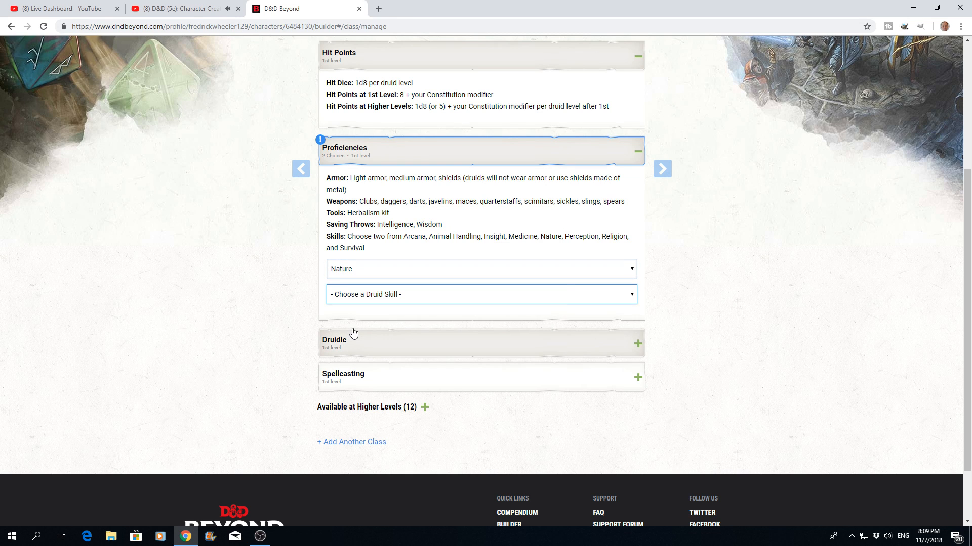
pyautogui.click(635, 296)
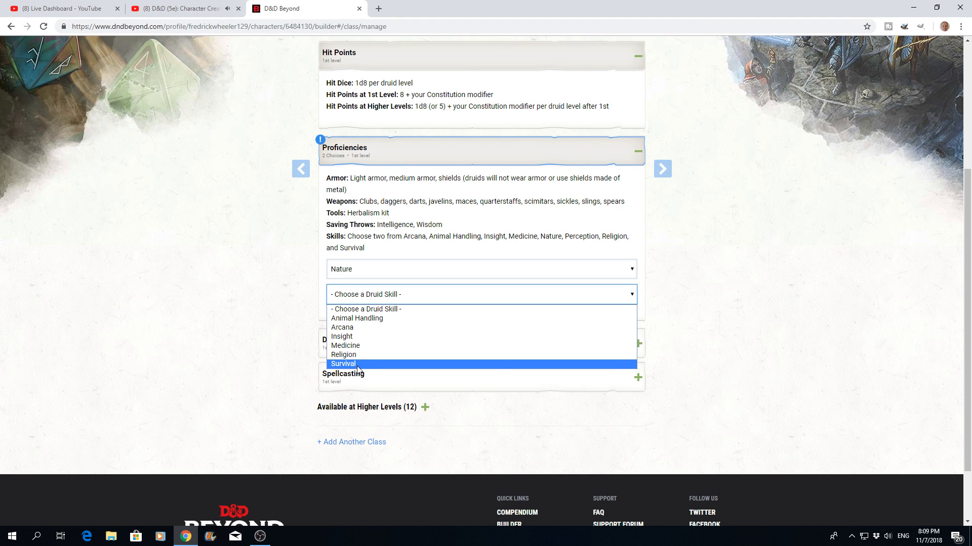
pyautogui.click(362, 320)
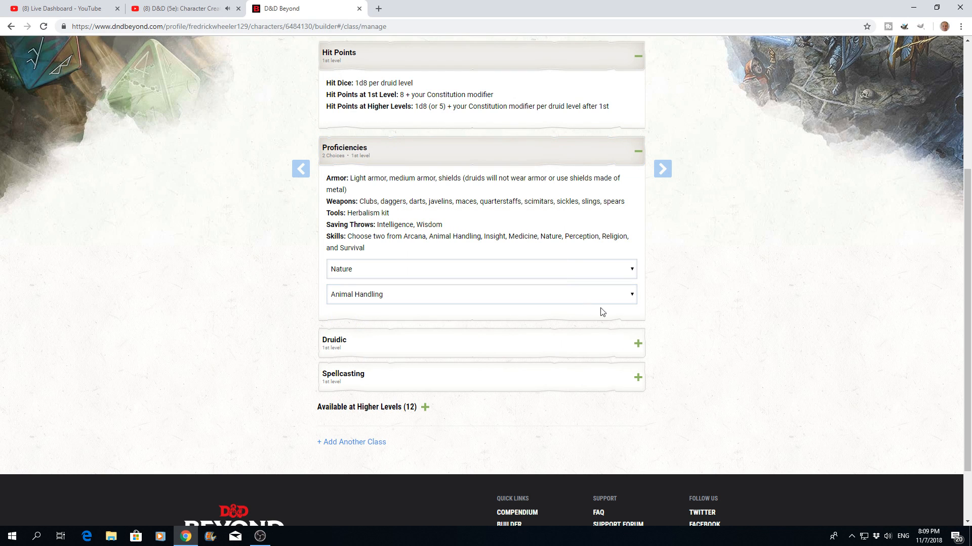
# Read the Druidic and Spellcasting features and look through the Druid features available at higher levels.
pyautogui.scroll(-2, 660, 306)
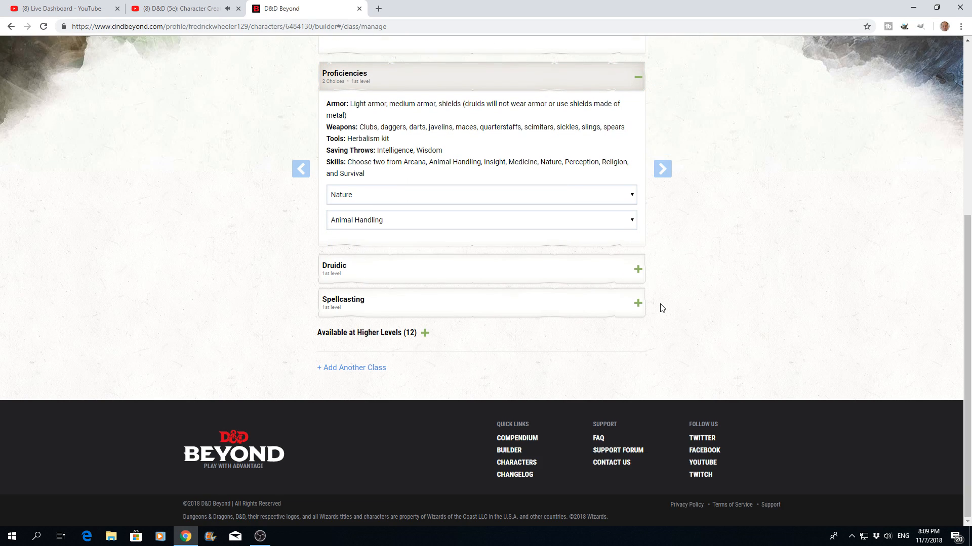
pyautogui.click(637, 276)
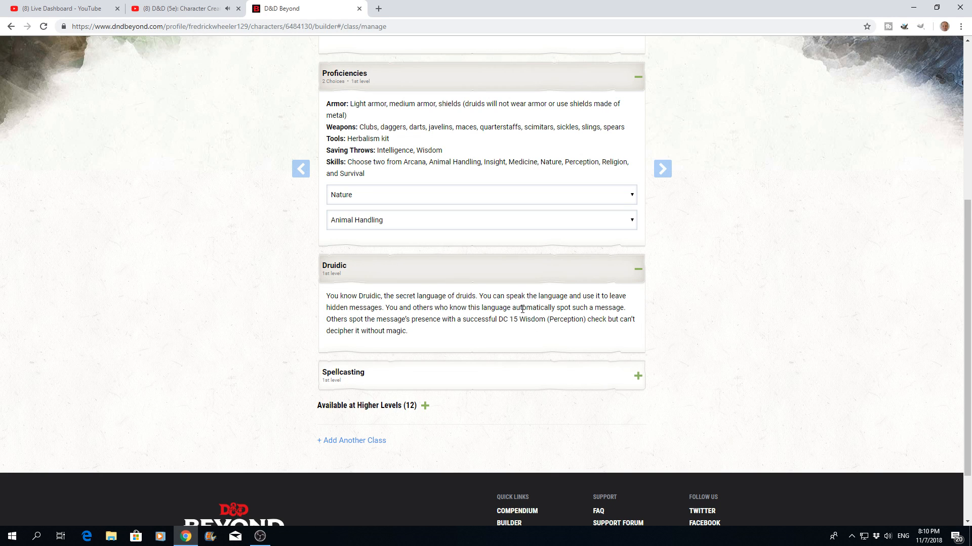
pyautogui.scroll(-1, 468, 321)
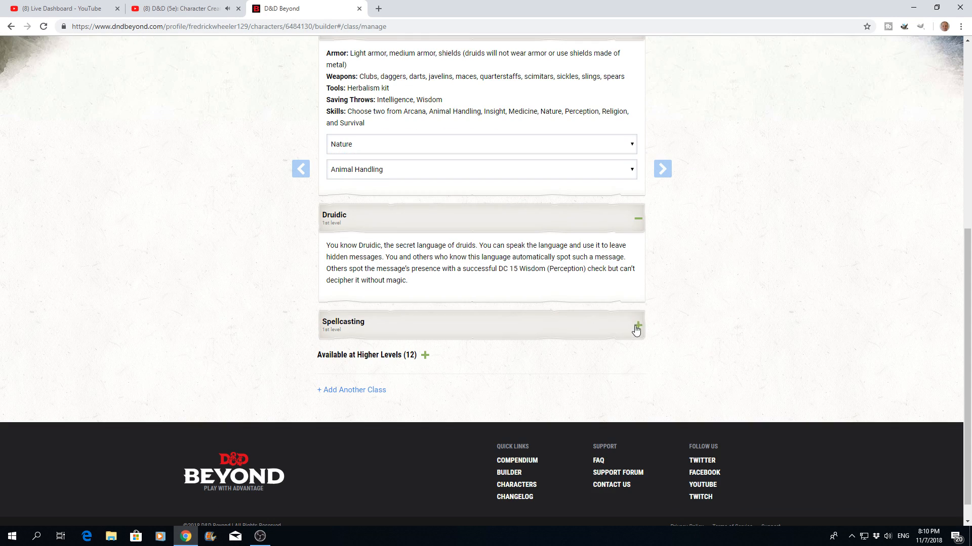
pyautogui.click(636, 329)
pyautogui.scroll(-2, 522, 304)
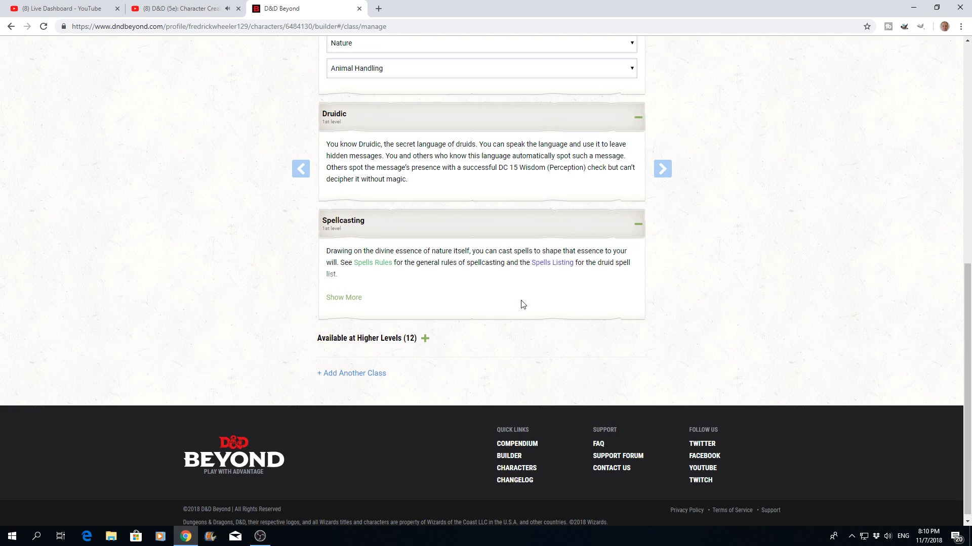
pyautogui.click(424, 339)
pyautogui.scroll(-8, 439, 302)
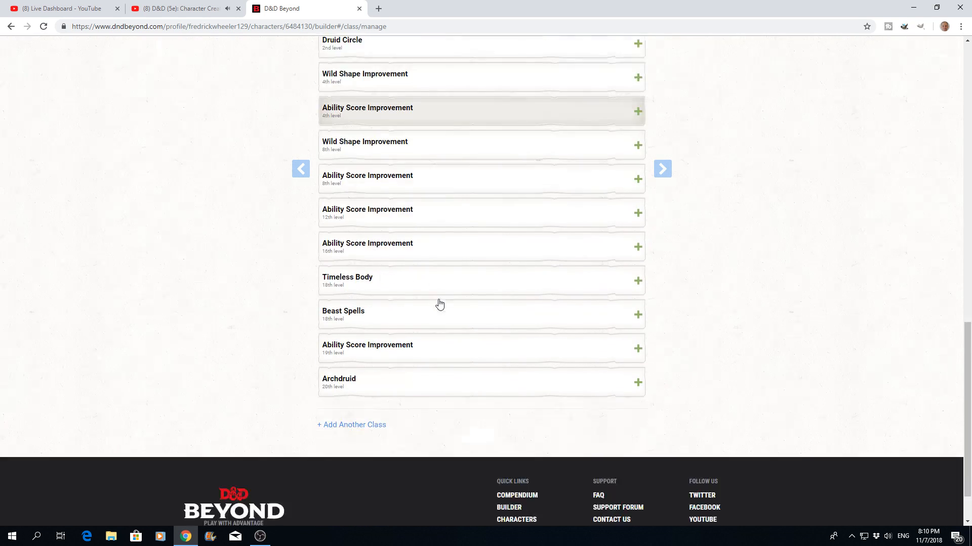
pyautogui.scroll(8, 438, 303)
pyautogui.scroll(8, 439, 304)
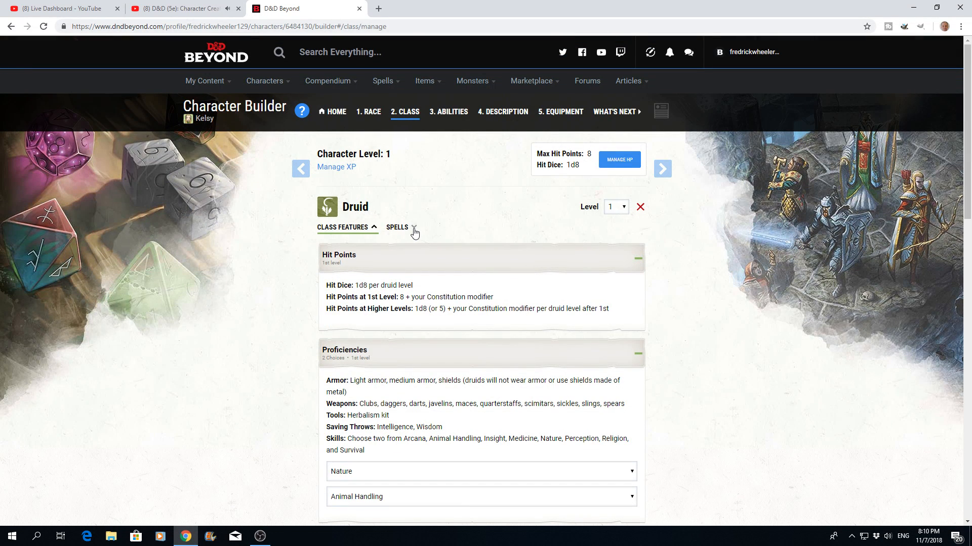
# Open the Druid's known spells, learn the Druidcraft and Shillelagh cantrips, and glance over the 1st-level spells.
pyautogui.click(415, 234)
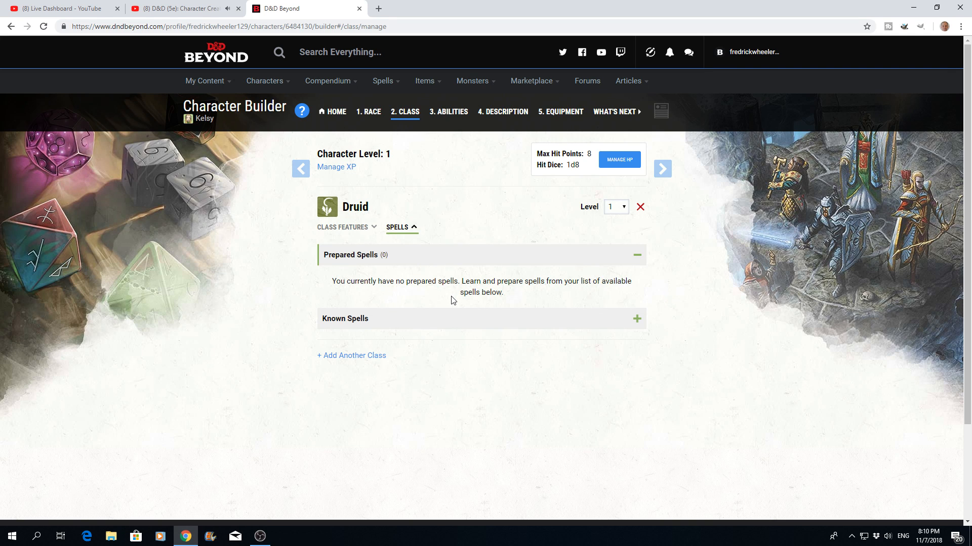
pyautogui.click(637, 320)
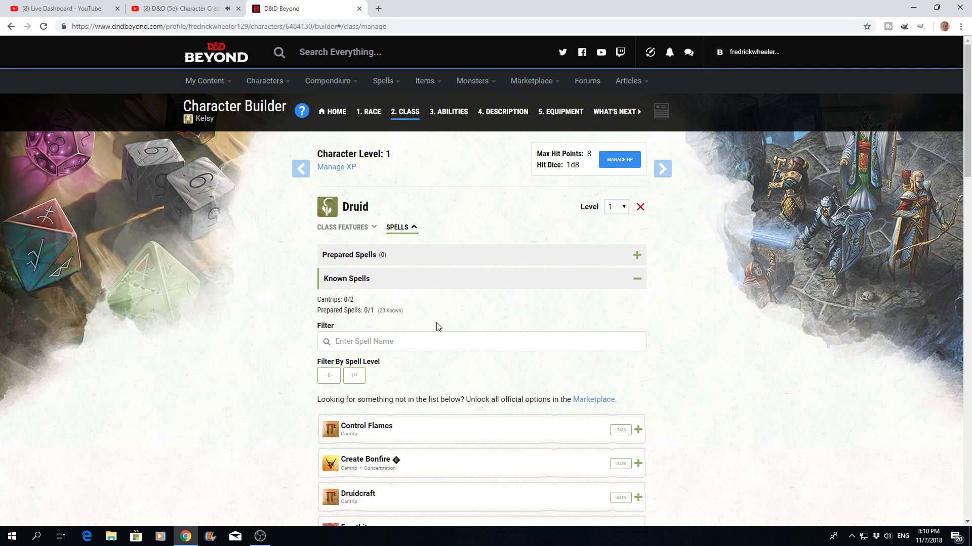
pyautogui.scroll(-2, 445, 317)
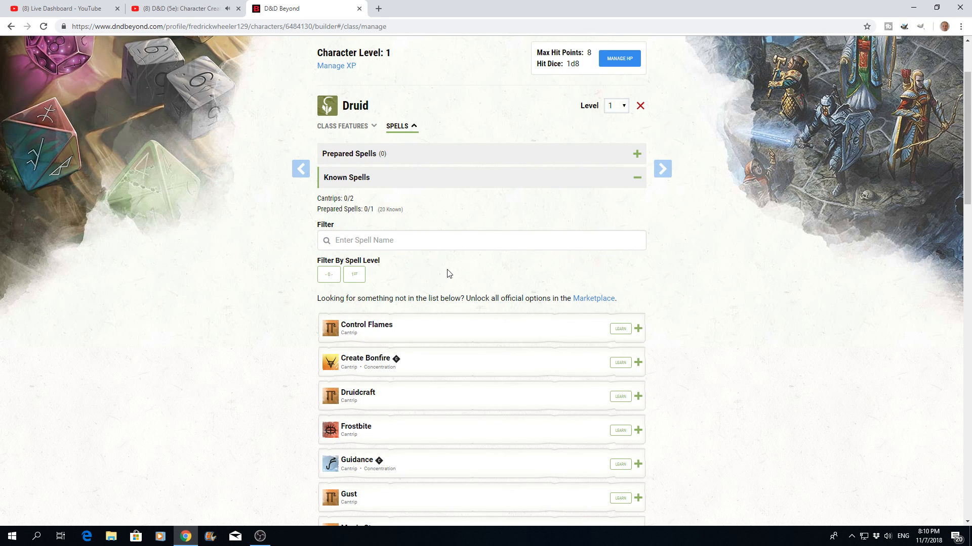
pyautogui.scroll(-3, 448, 274)
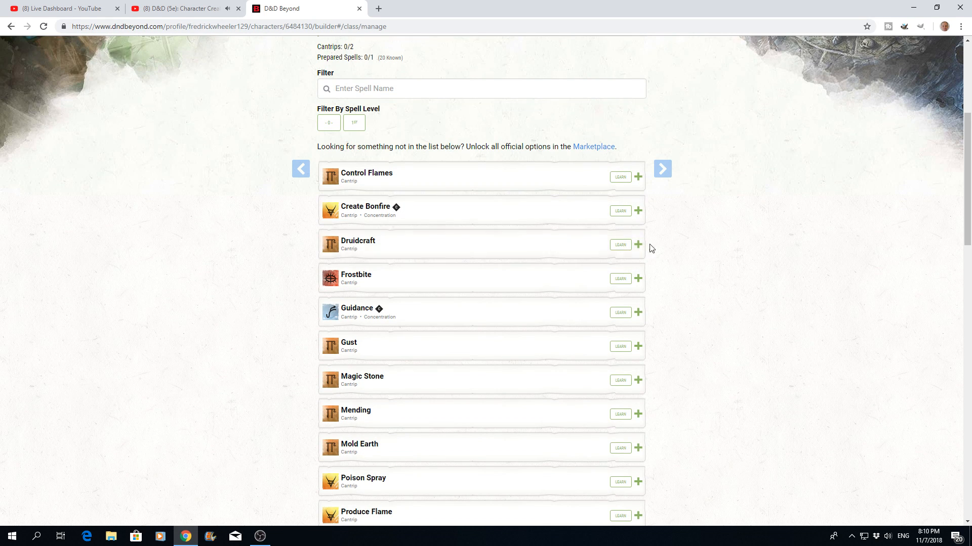
pyautogui.click(620, 246)
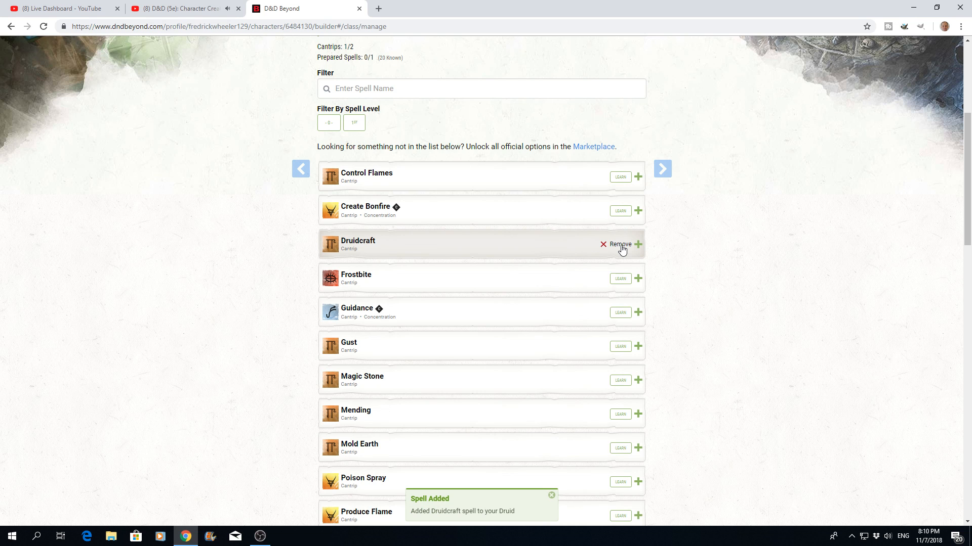
pyautogui.scroll(-6, 503, 374)
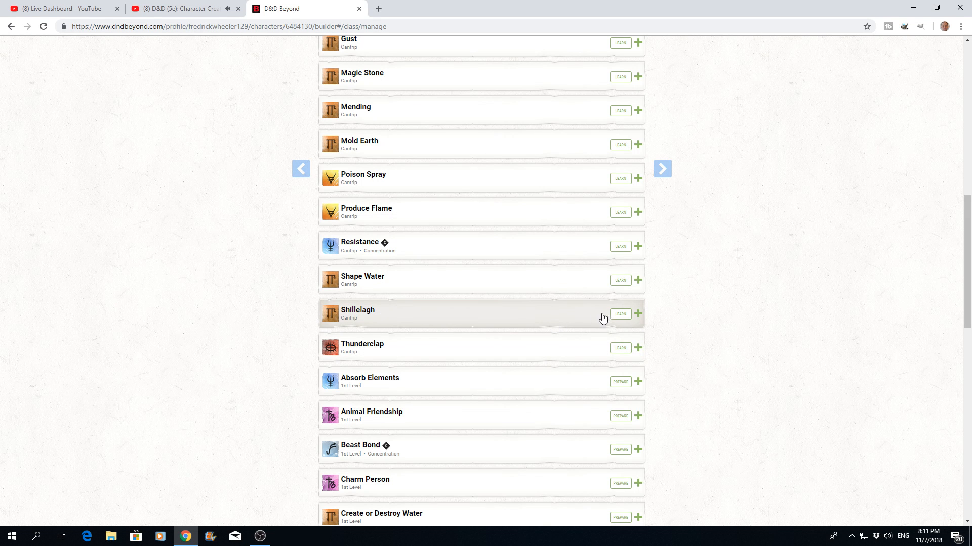
pyautogui.click(621, 314)
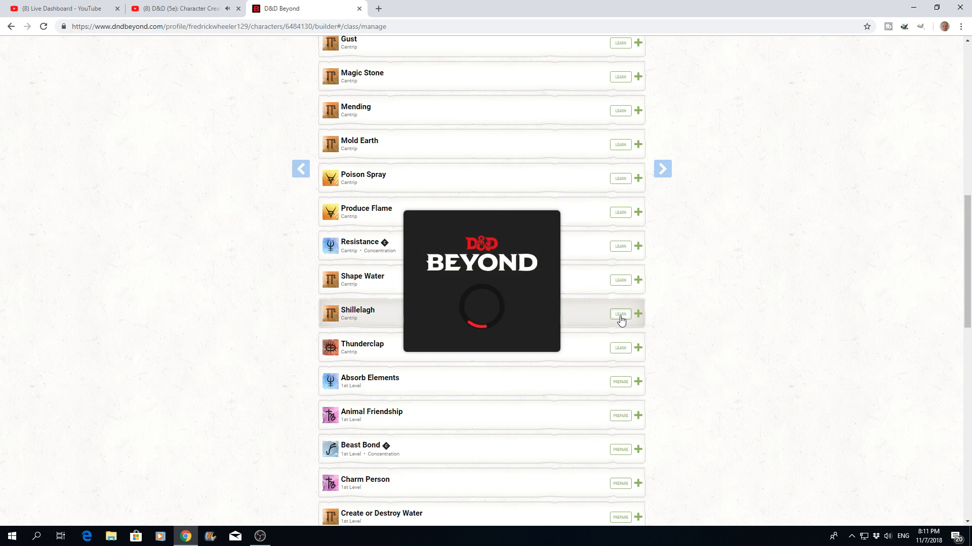
pyautogui.scroll(-6, 484, 272)
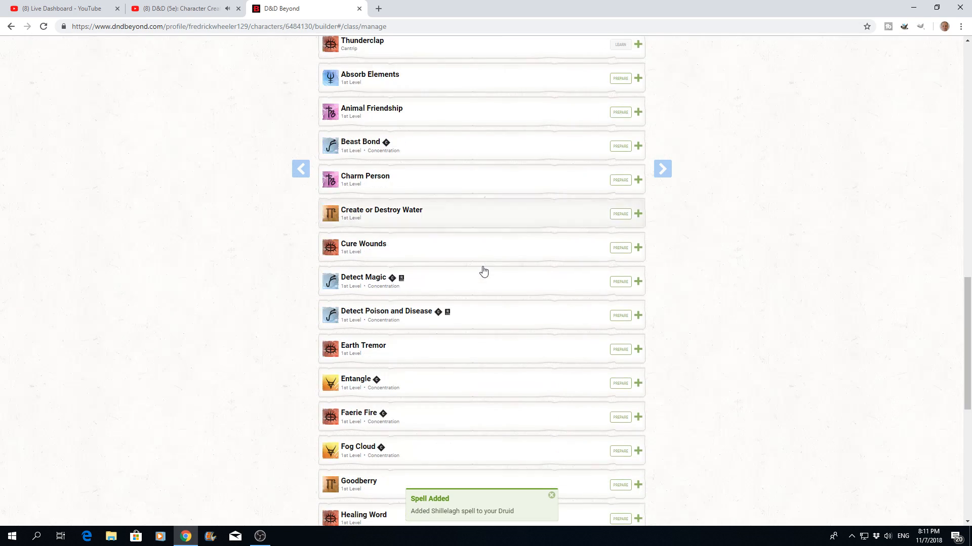
pyautogui.scroll(13, 483, 272)
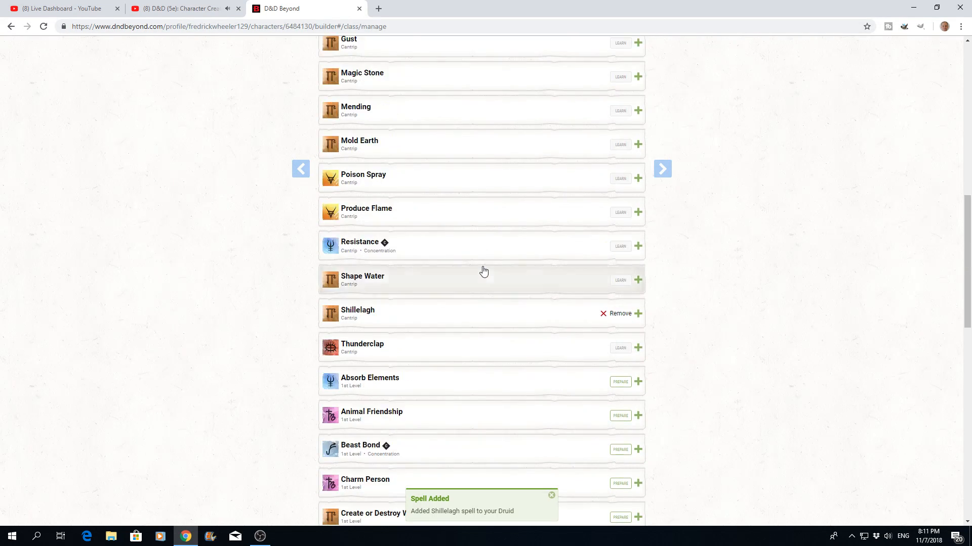
pyautogui.scroll(4, 483, 272)
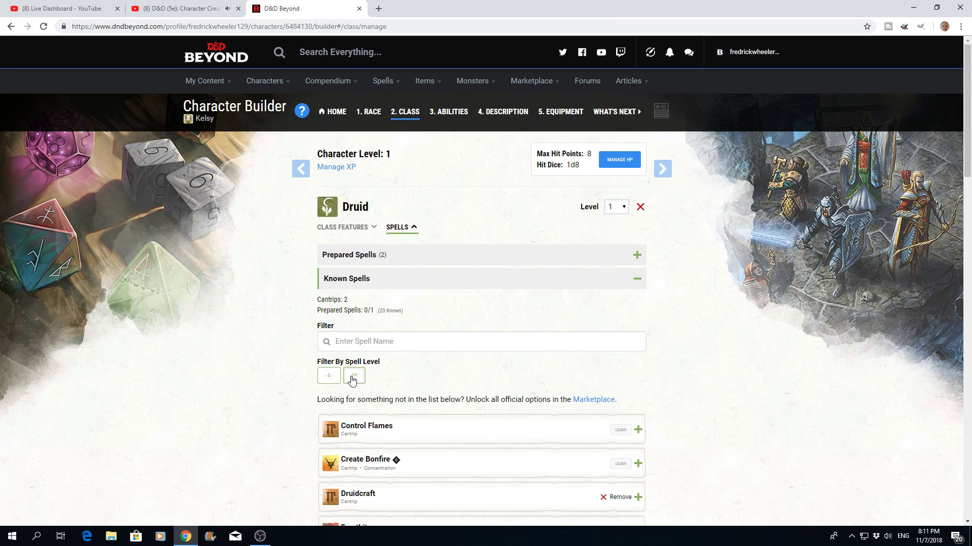
# Proceed past the ability score help and choose Point Buy as the generation method.
pyautogui.click(665, 172)
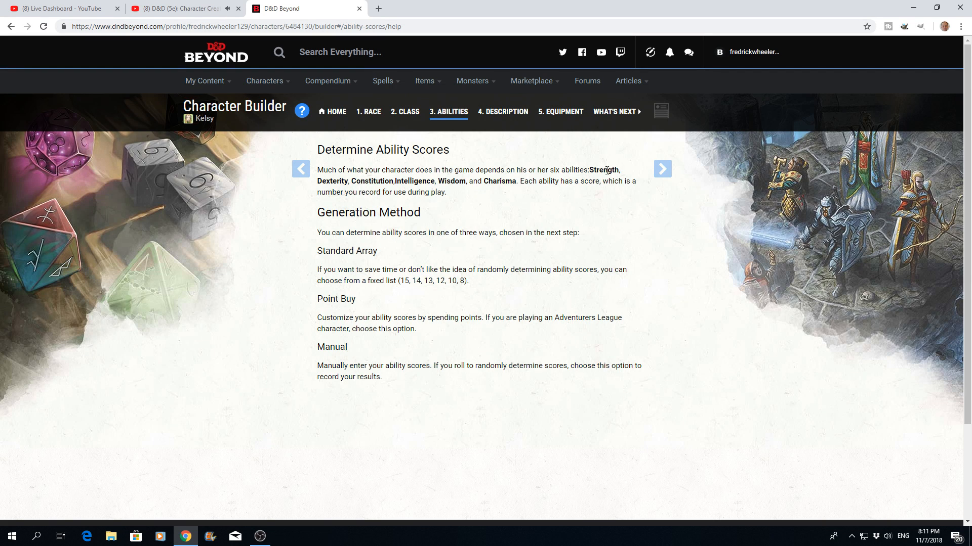
pyautogui.click(668, 173)
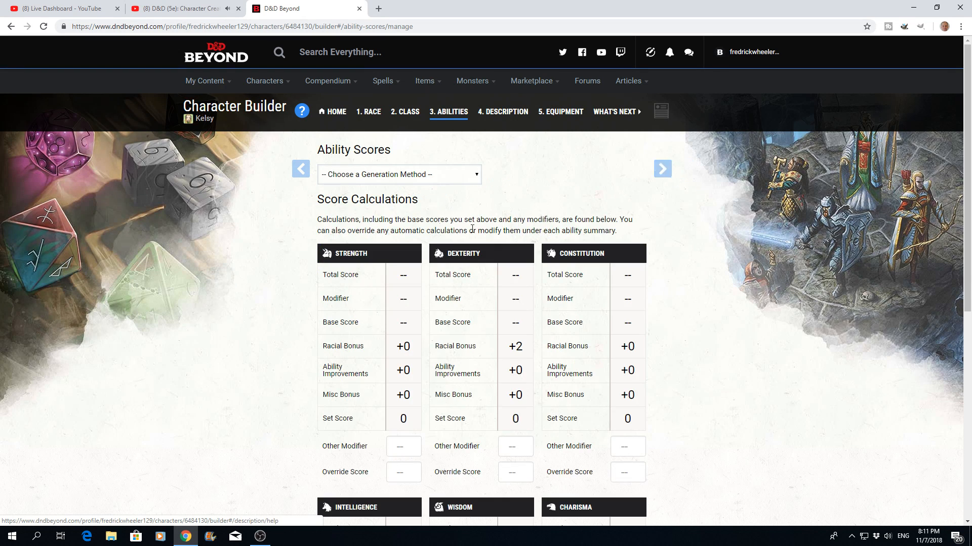
pyautogui.click(477, 177)
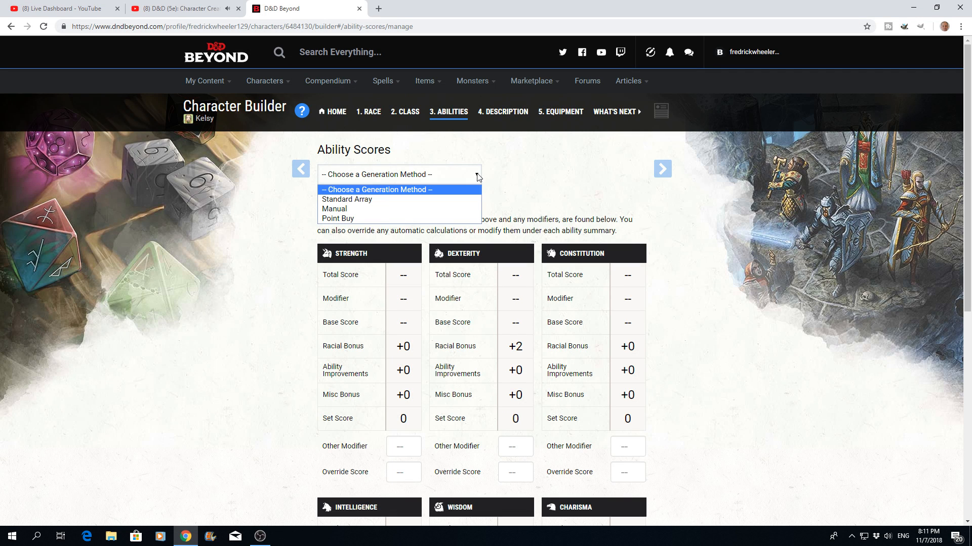
pyautogui.click(337, 219)
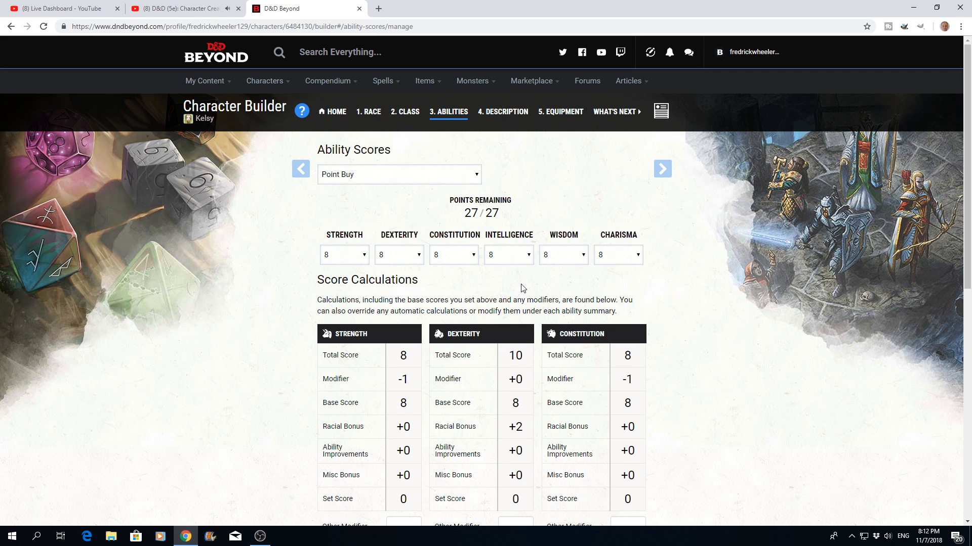
# Set the base scores for Wisdom to 15, Constitution to 14 and Dexterity to 12.
pyautogui.click(585, 259)
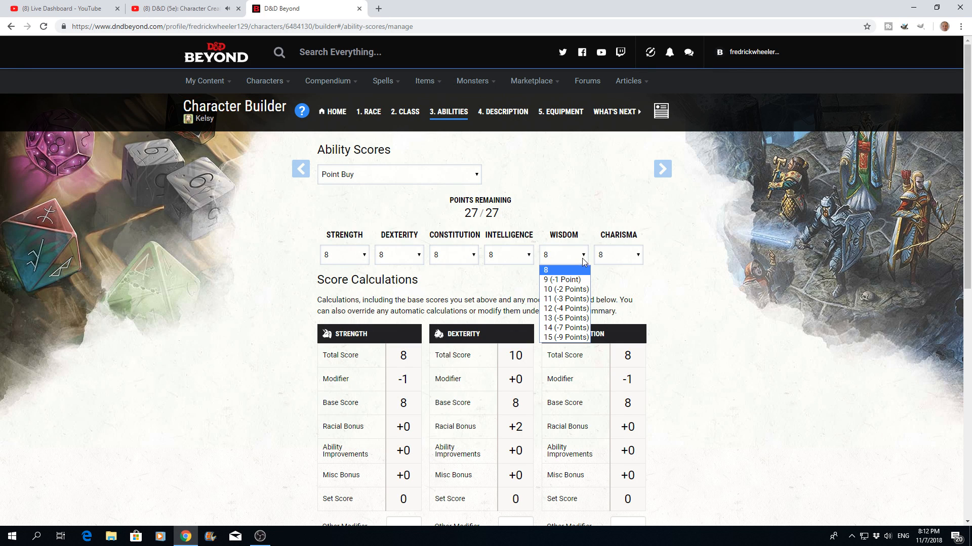
pyautogui.click(551, 338)
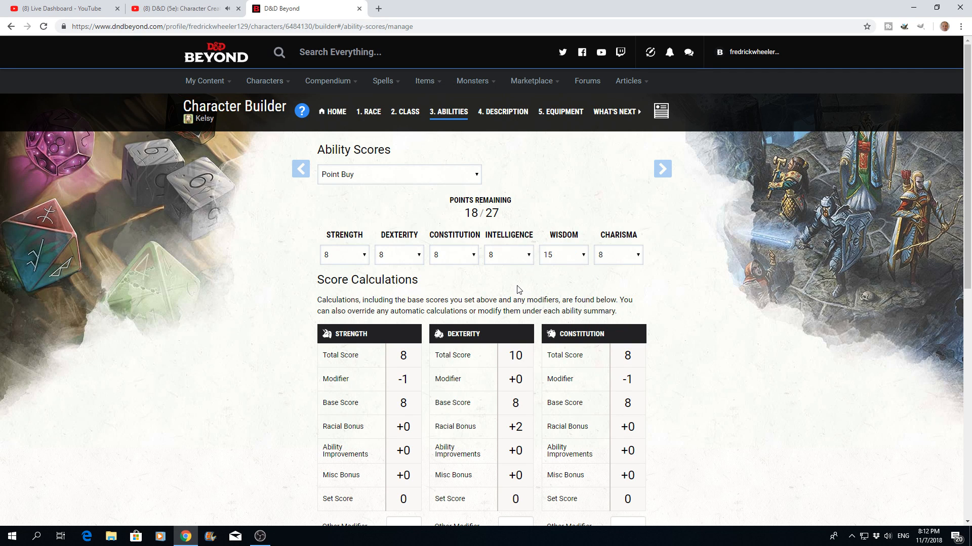
pyautogui.click(475, 257)
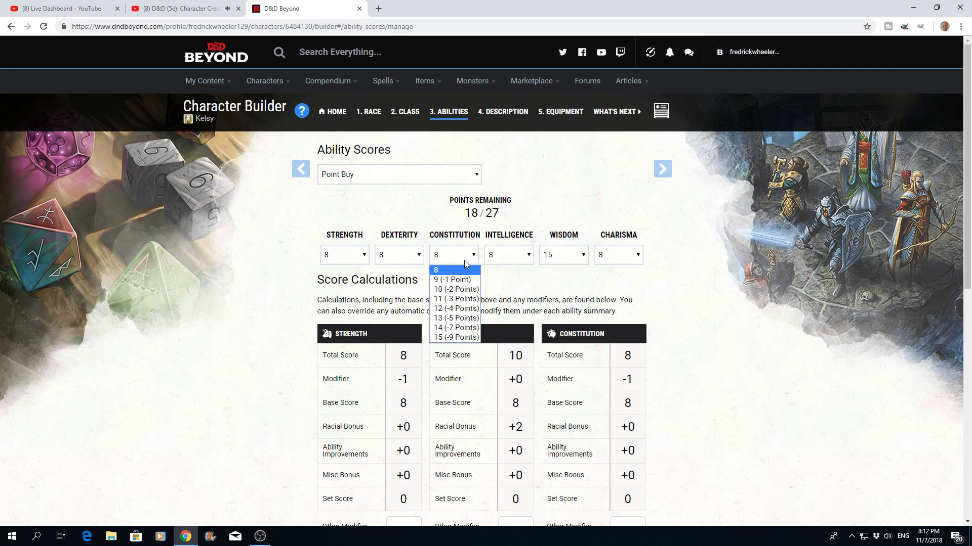
pyautogui.click(445, 327)
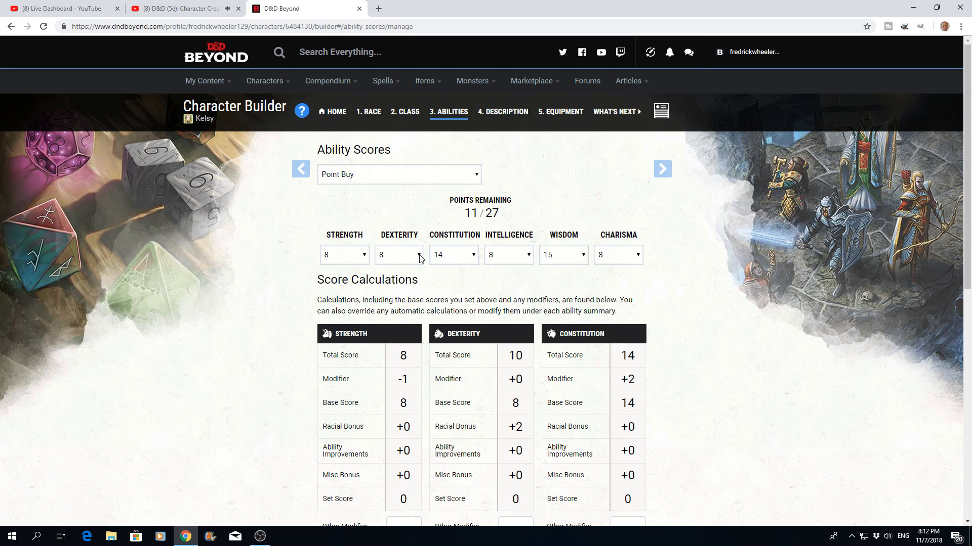
pyautogui.click(420, 258)
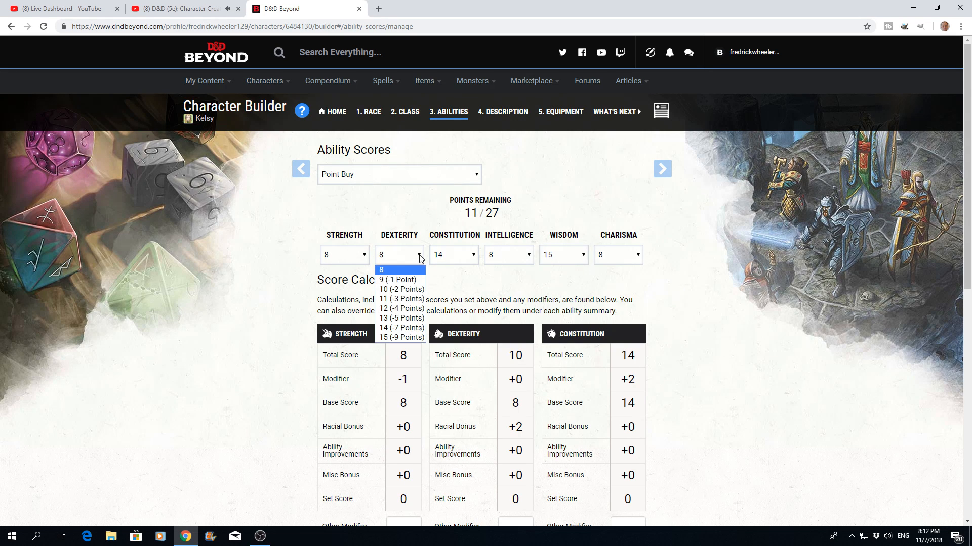
pyautogui.click(391, 309)
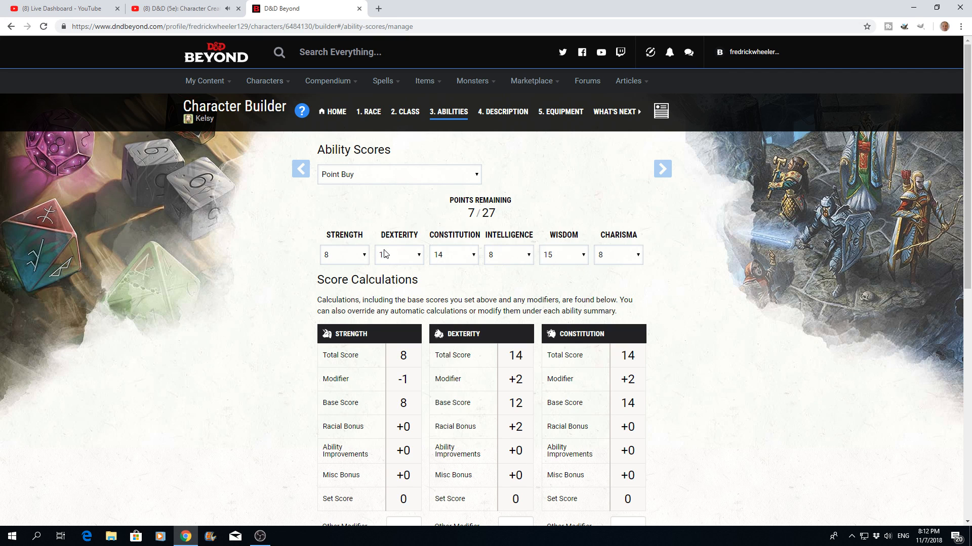
# Set the base scores for Strength to 10, Intelligence to 10 and Charisma to 11.
pyautogui.click(364, 257)
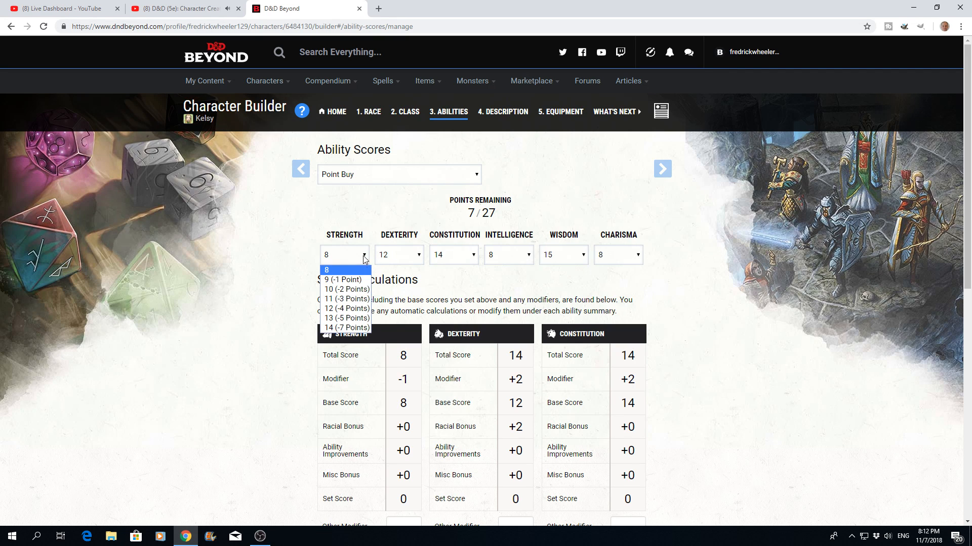
pyautogui.click(337, 290)
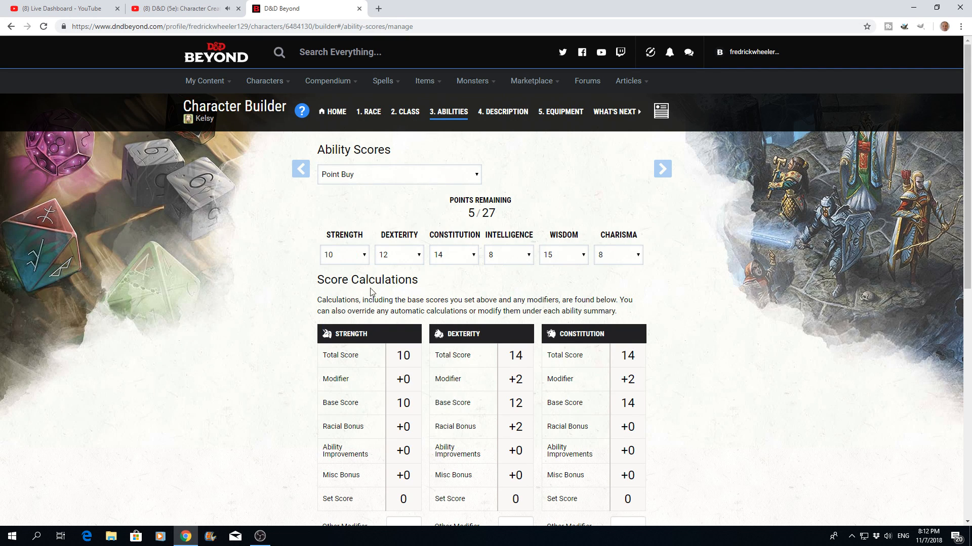
pyautogui.click(529, 256)
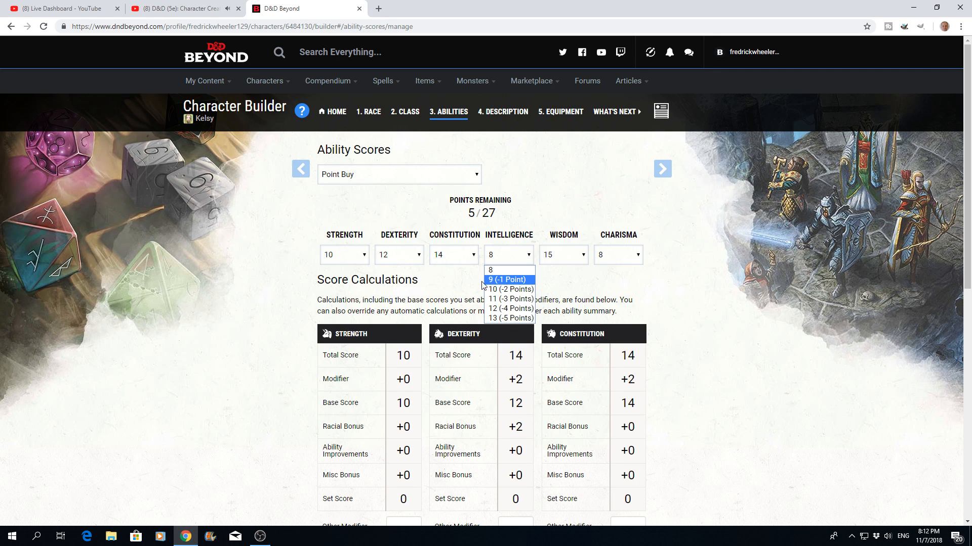
pyautogui.click(522, 291)
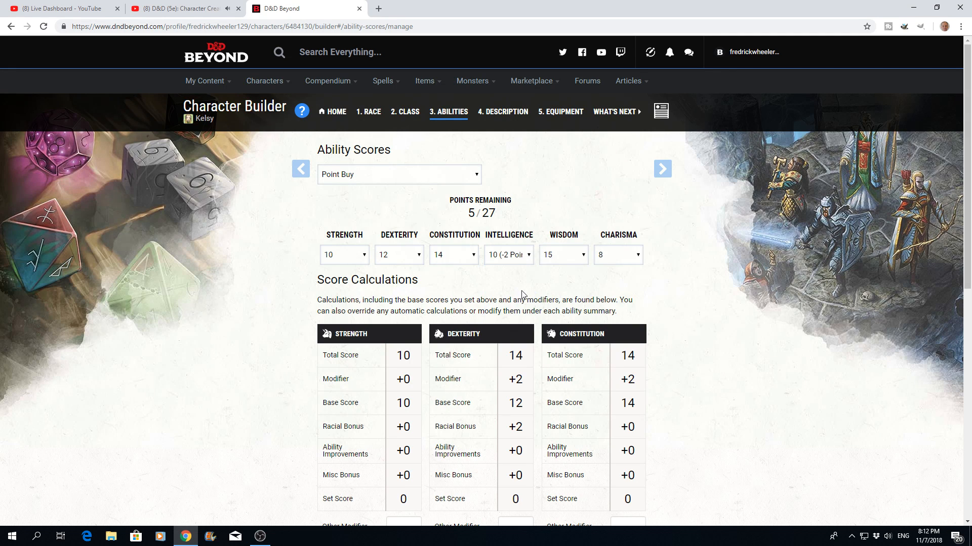
pyautogui.click(637, 256)
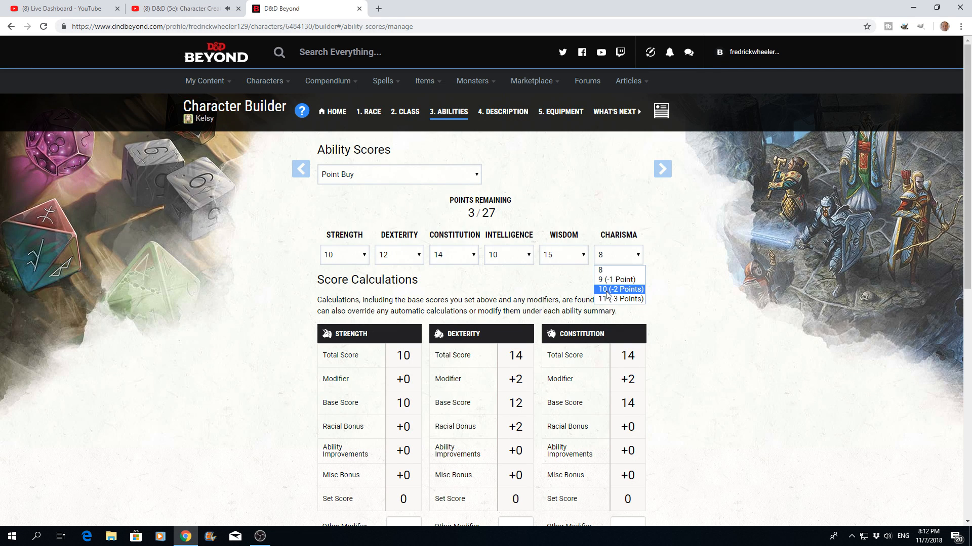
pyautogui.click(608, 292)
pyautogui.click(639, 257)
pyautogui.click(618, 299)
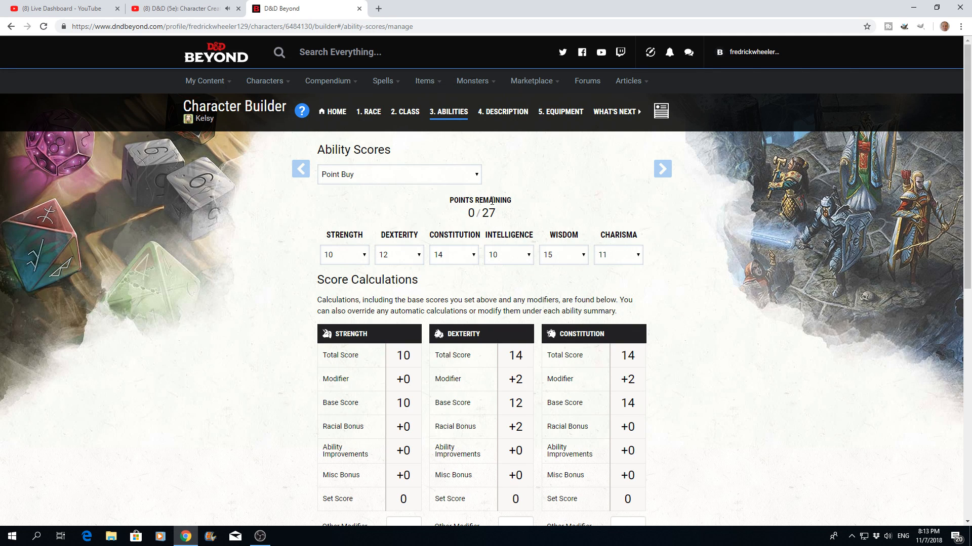
# Check the score options for Charisma, Wisdom and Intelligence, and review the score calculations of all six abilities.
pyautogui.click(638, 256)
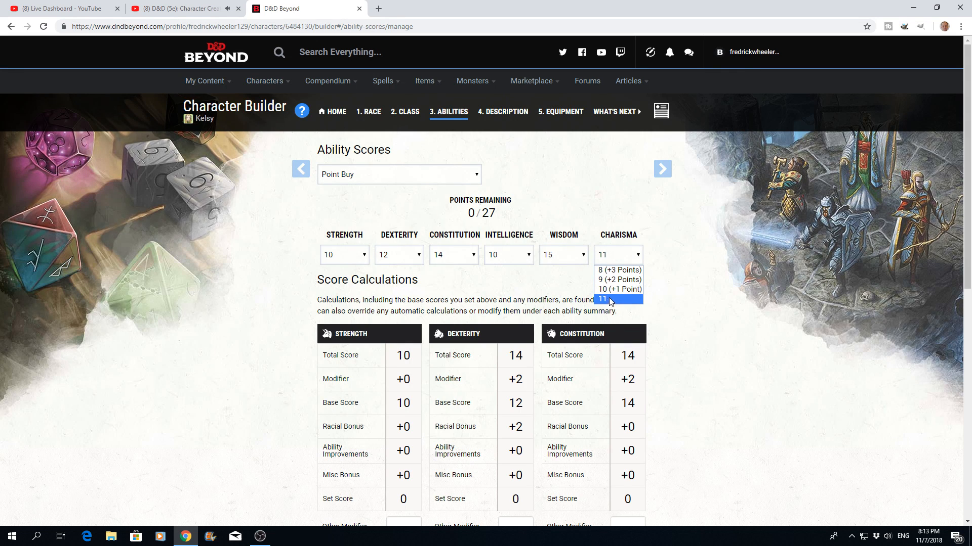
pyautogui.click(575, 296)
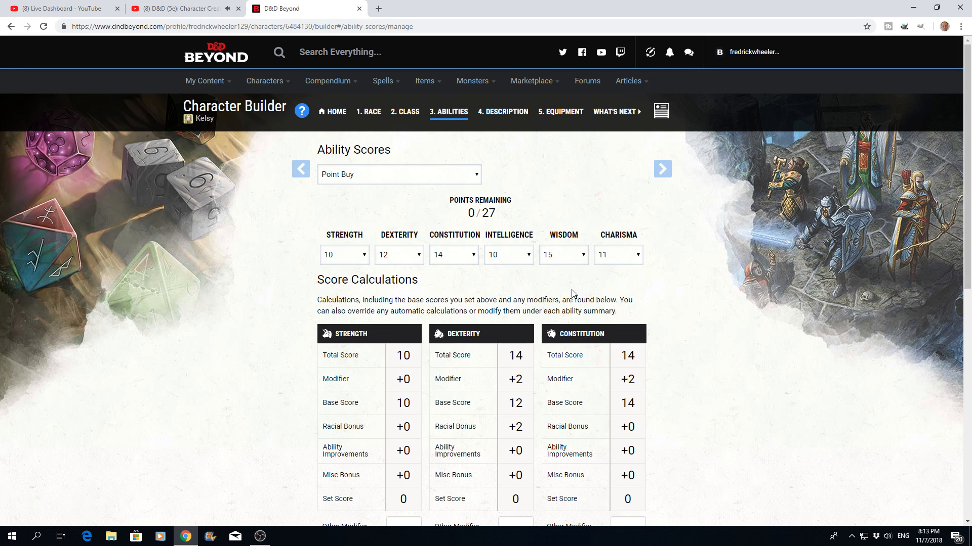
pyautogui.click(582, 256)
pyautogui.click(512, 291)
pyautogui.click(529, 256)
pyautogui.click(491, 289)
pyautogui.scroll(-3, 685, 304)
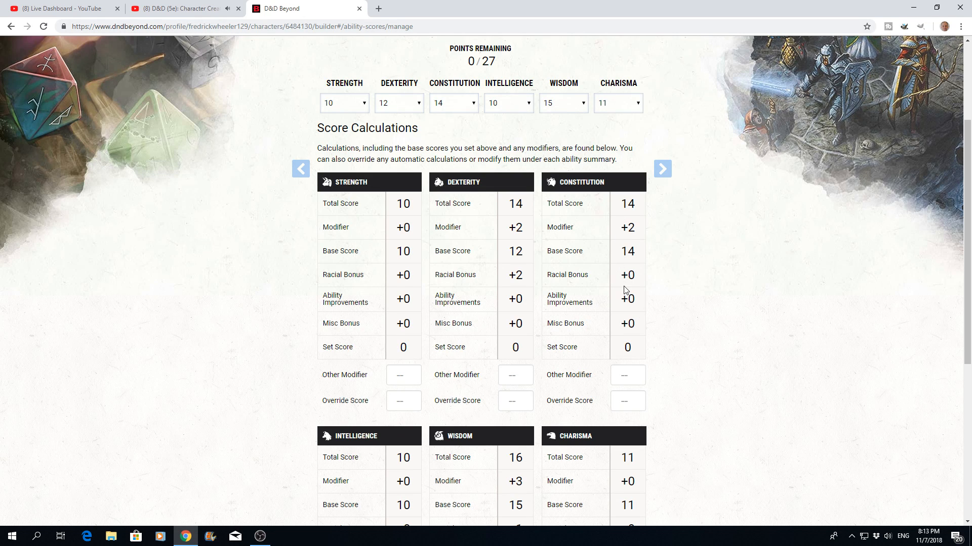
pyautogui.scroll(-3, 632, 256)
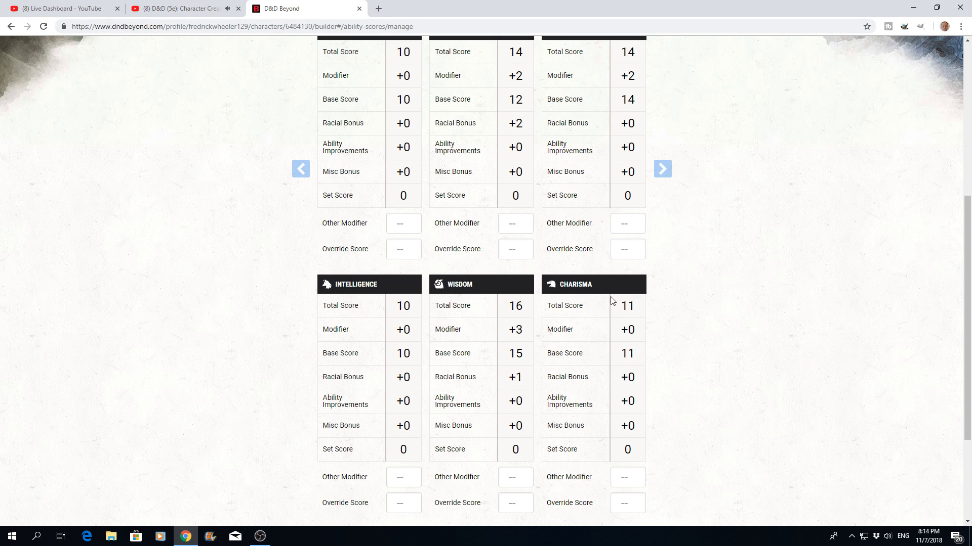
pyautogui.scroll(-3, 688, 336)
pyautogui.scroll(9, 687, 334)
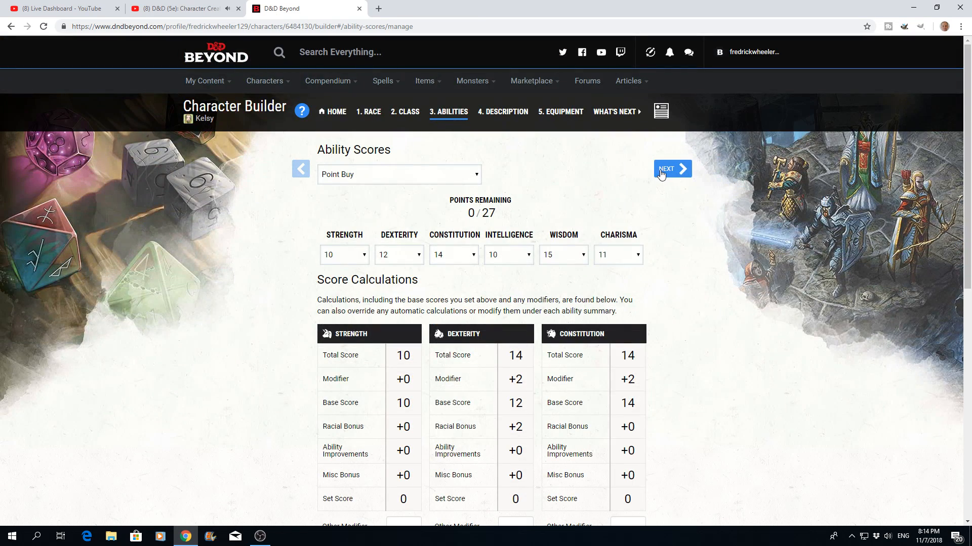
# Glance at the description help, return to the Druid's class features and expand the Spellcasting feature.
pyautogui.click(663, 173)
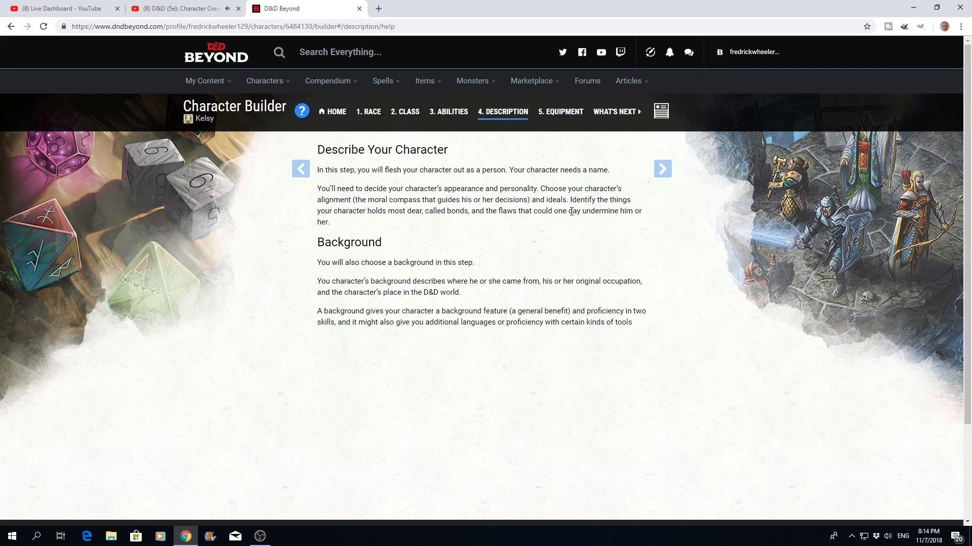
pyautogui.click(299, 170)
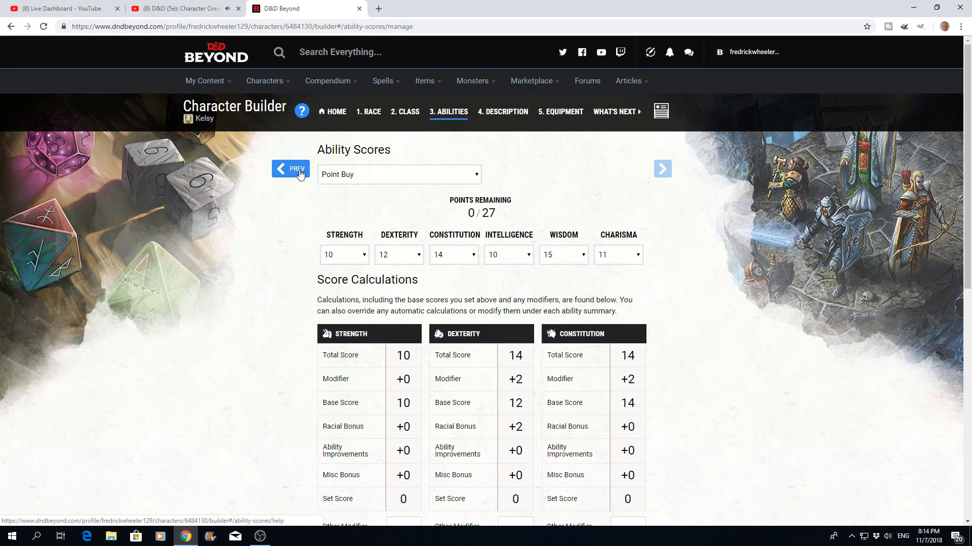
pyautogui.click(299, 172)
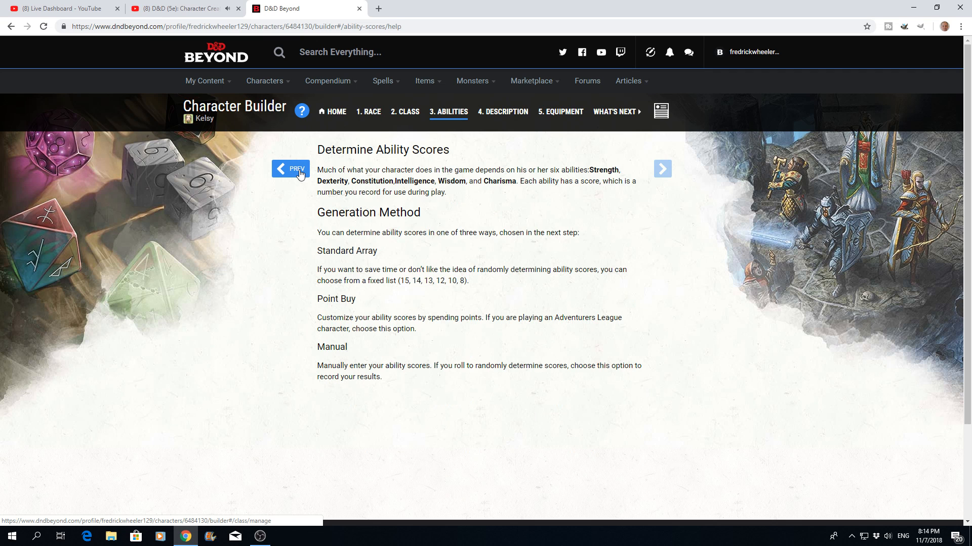
pyautogui.click(299, 172)
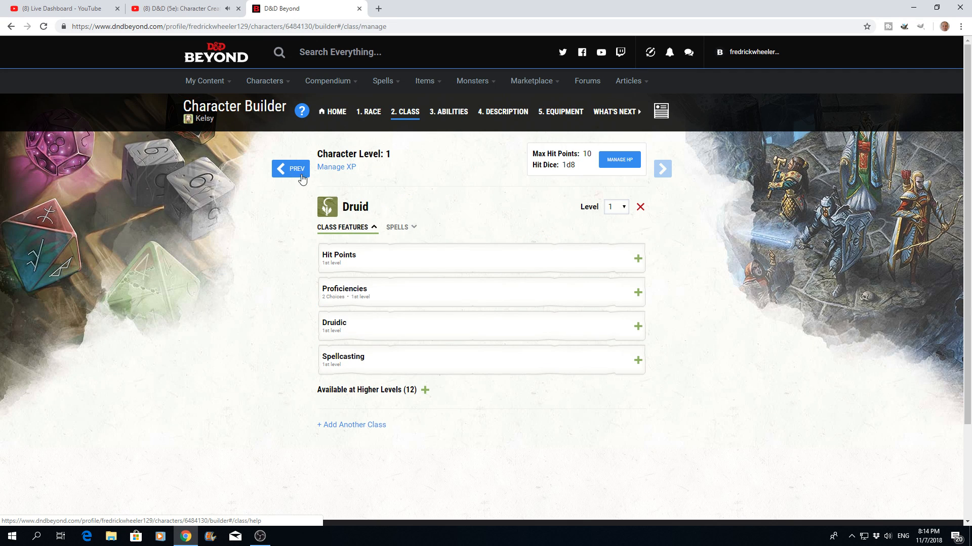
pyautogui.click(639, 362)
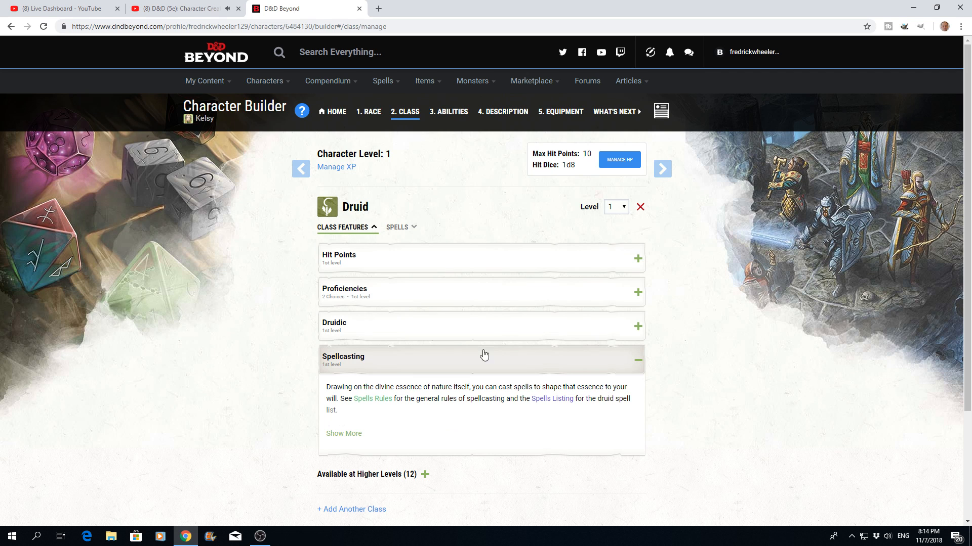
# Filter the Druid's known spells to 1st level and prepare Detect Magic.
pyautogui.click(407, 228)
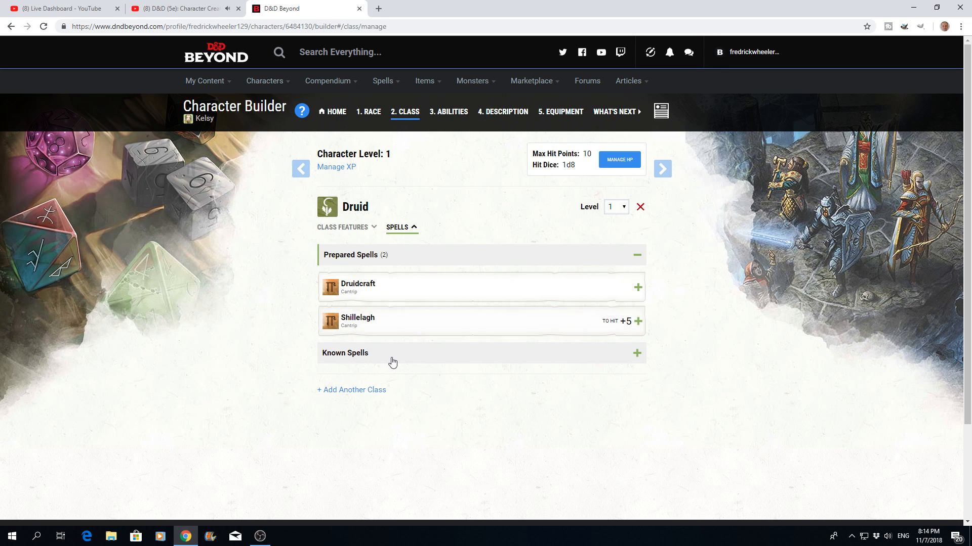
pyautogui.click(637, 353)
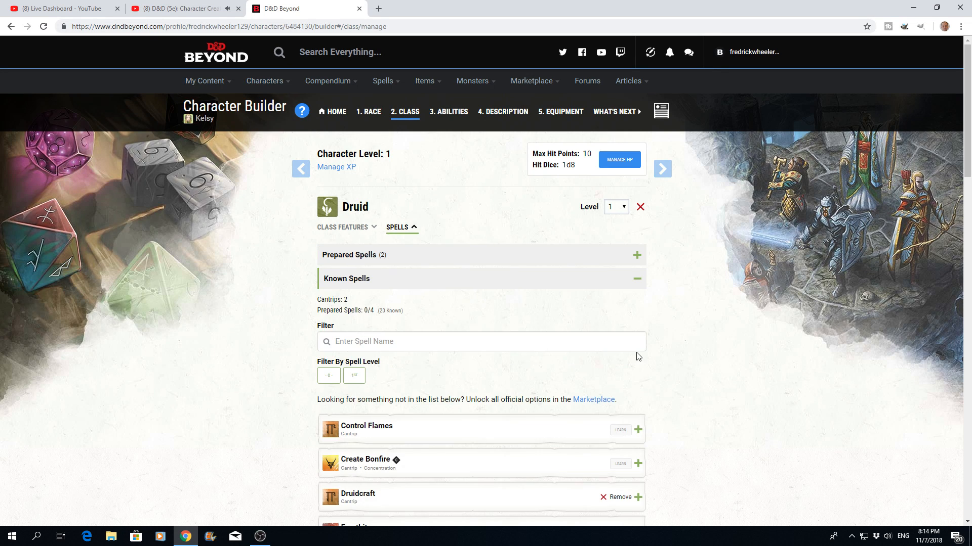
pyautogui.scroll(-1, 499, 373)
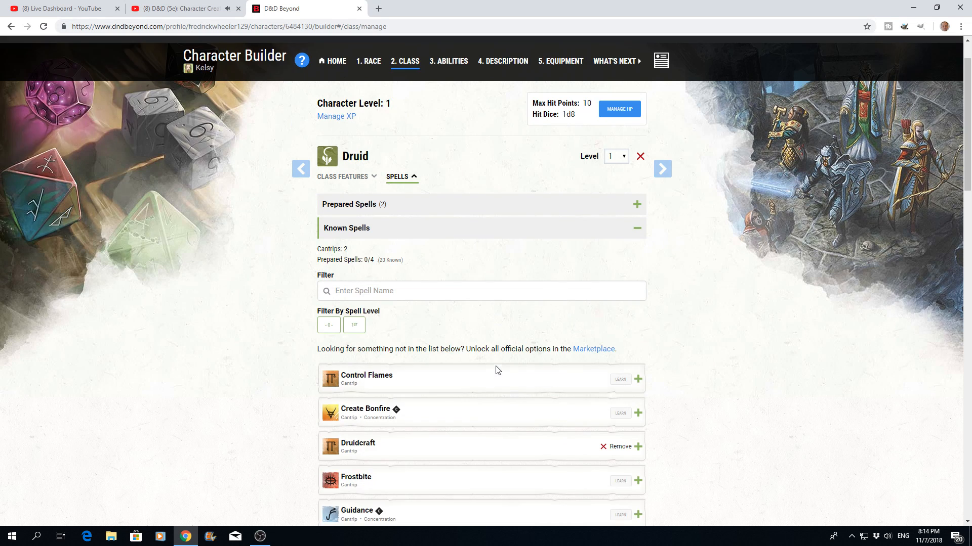
pyautogui.click(356, 326)
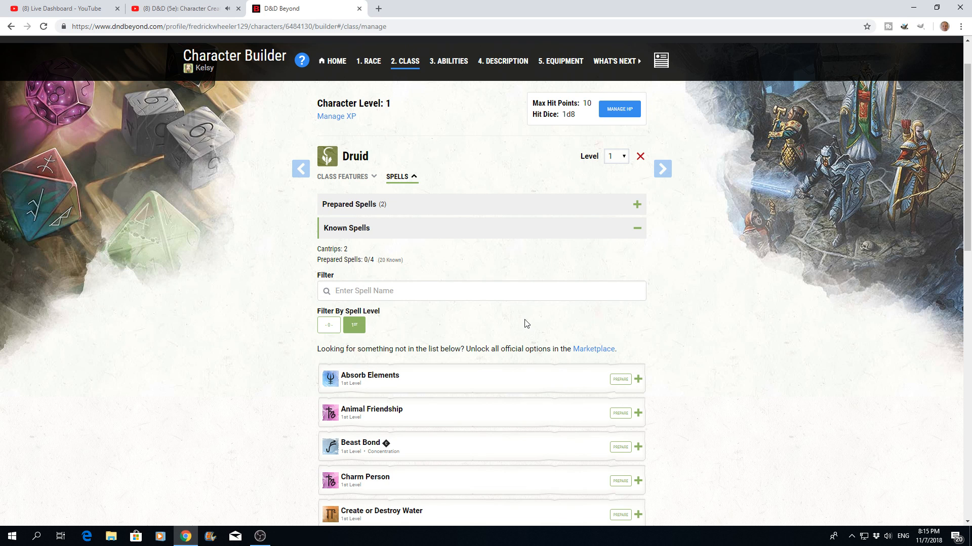
pyautogui.scroll(-2, 525, 323)
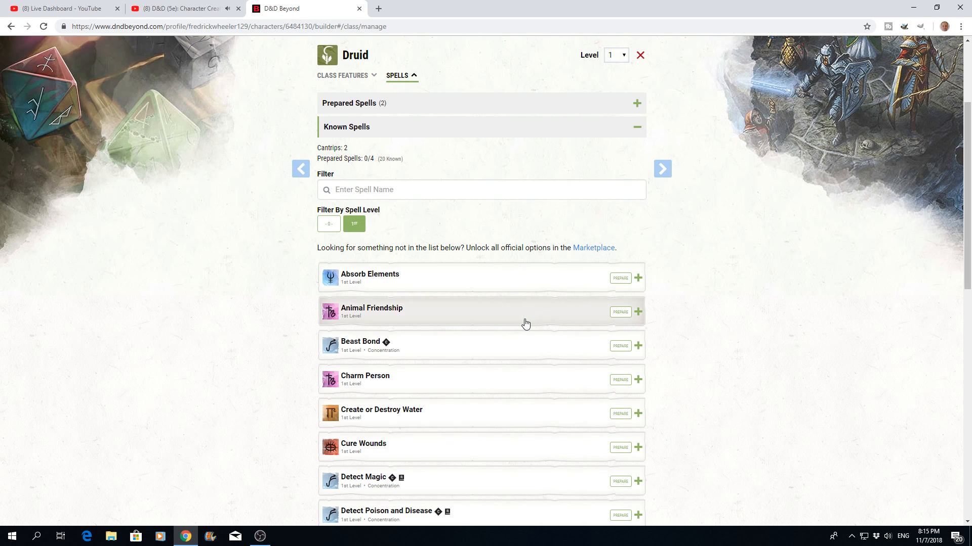
pyautogui.scroll(-2, 525, 324)
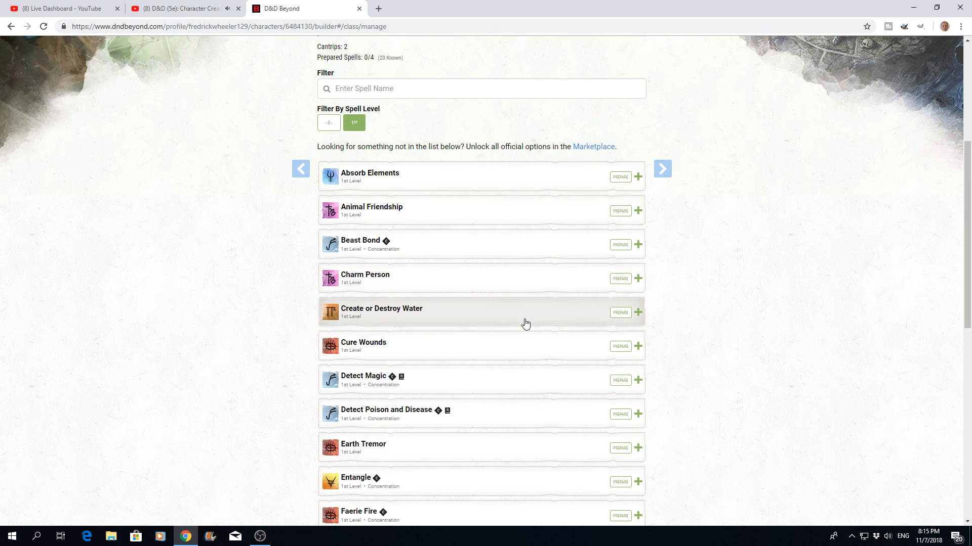
pyautogui.scroll(-1, 525, 324)
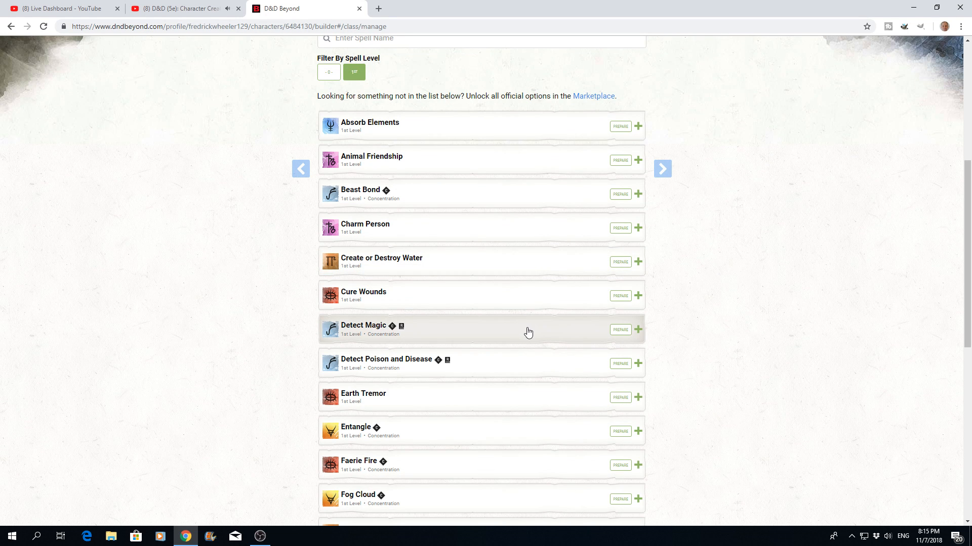
pyautogui.click(620, 335)
# Prepare the 1st-level spells Goodberry, Healing Word and Speak with Animals.
pyautogui.scroll(-4, 527, 347)
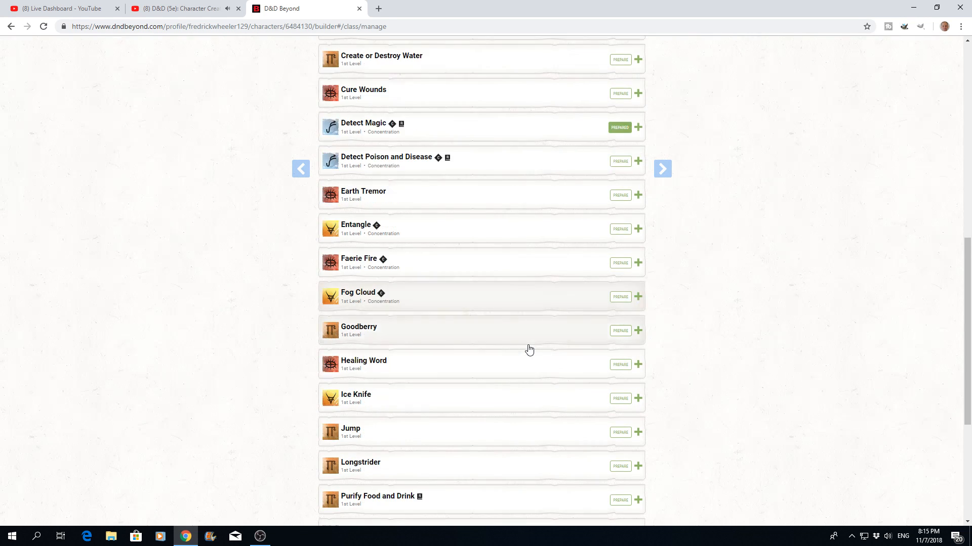
pyautogui.click(614, 334)
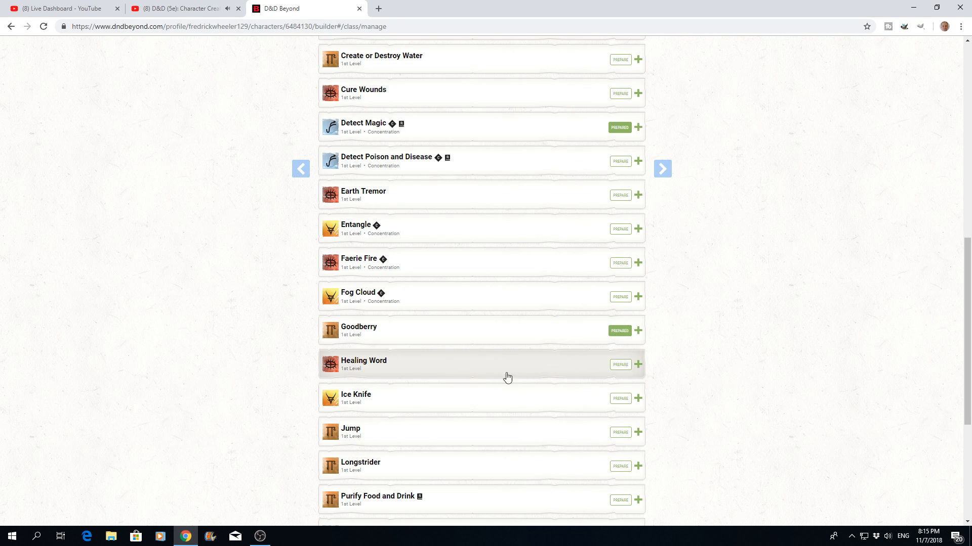
pyautogui.click(617, 367)
pyautogui.scroll(-3, 508, 349)
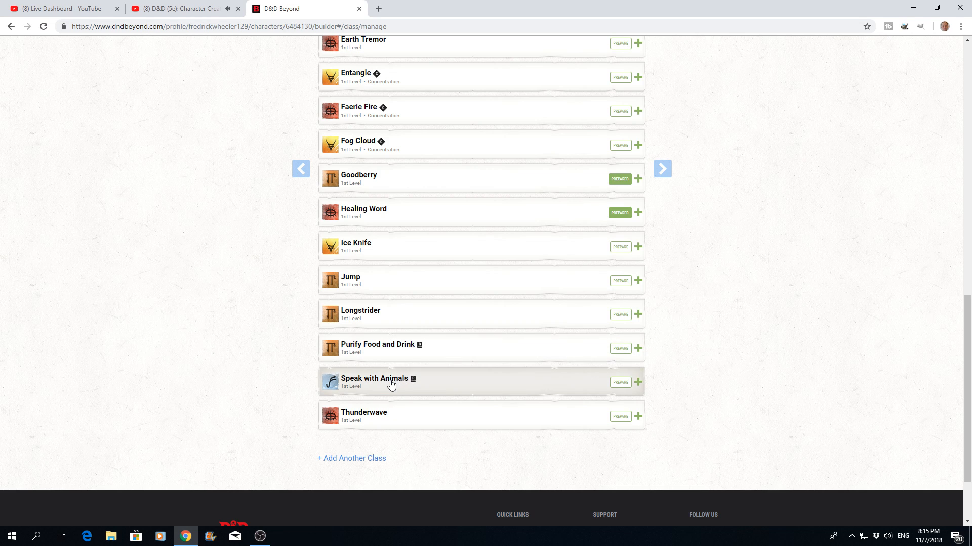
pyautogui.click(619, 386)
pyautogui.scroll(6, 525, 343)
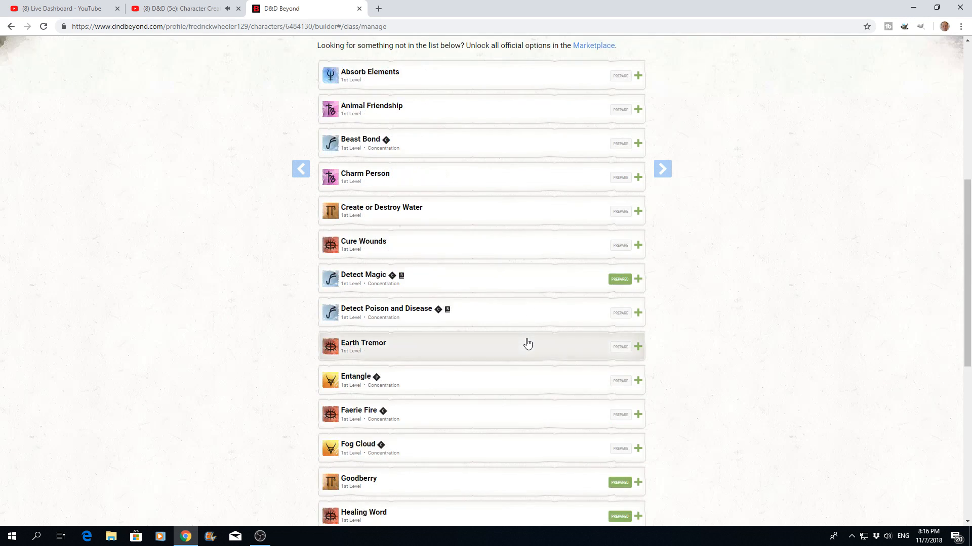
pyautogui.scroll(4, 527, 343)
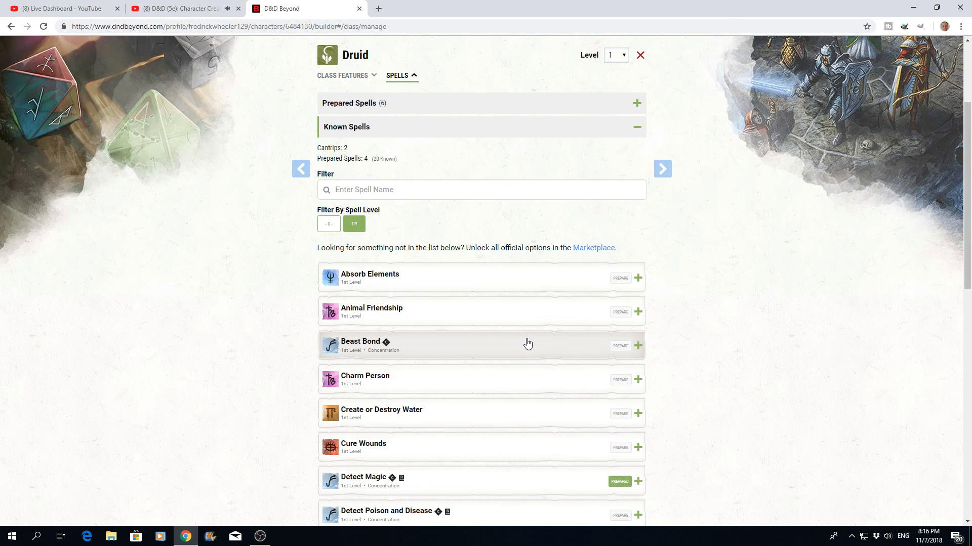
pyautogui.scroll(3, 528, 344)
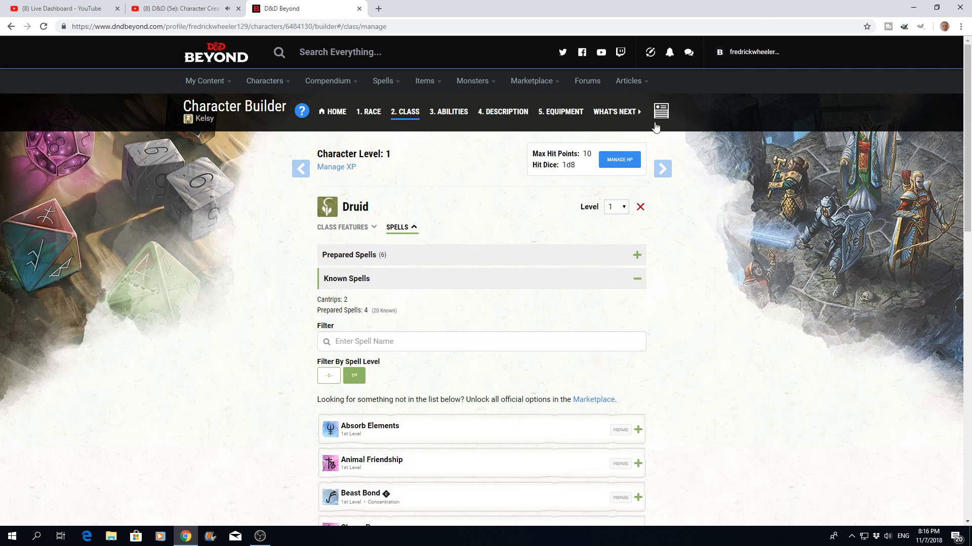
# Proceed past the ability scores help to the character description and choose the Sage background.
pyautogui.click(667, 171)
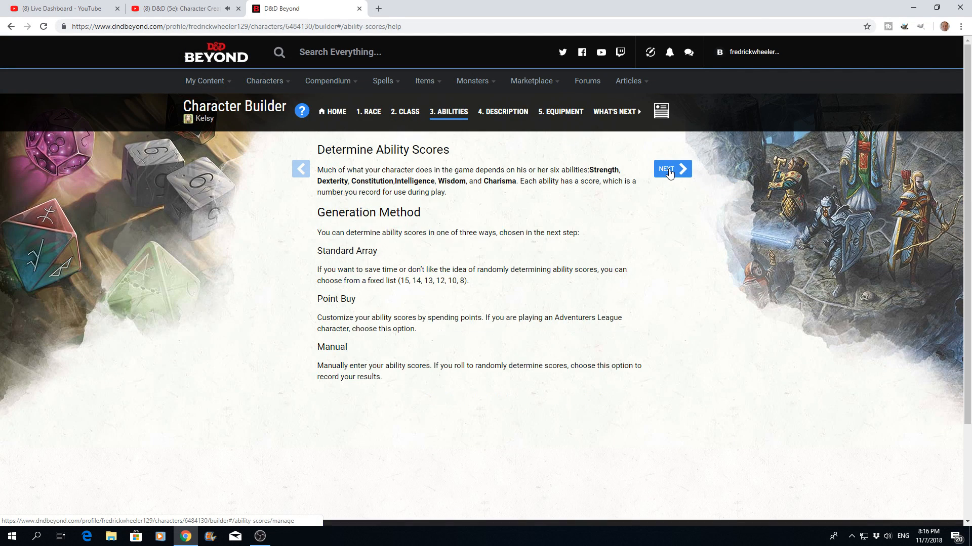
pyautogui.click(670, 173)
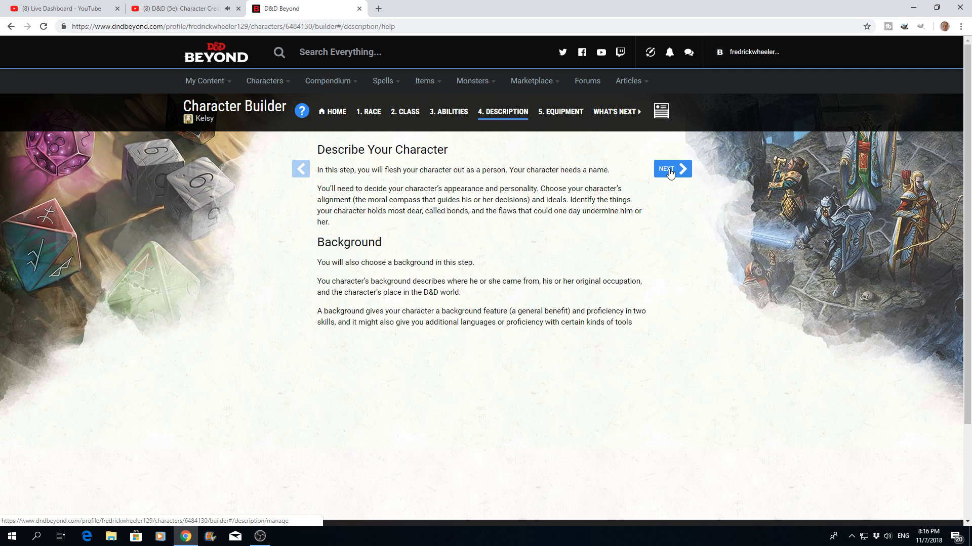
pyautogui.click(670, 174)
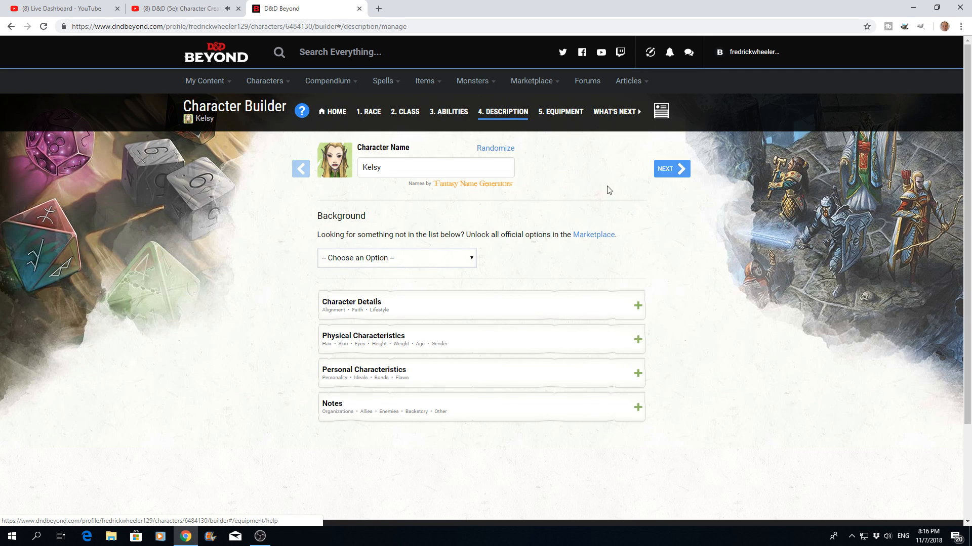
pyautogui.click(471, 259)
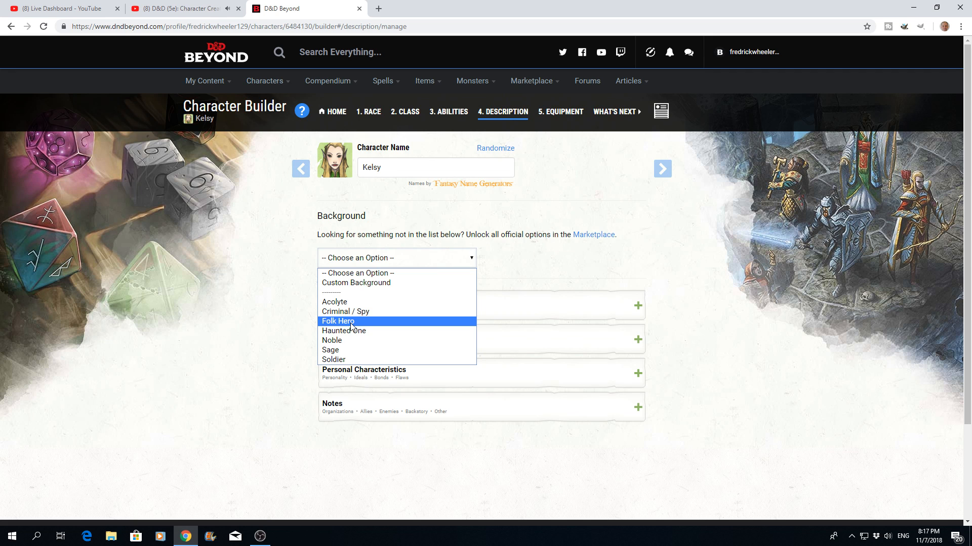
pyautogui.click(332, 350)
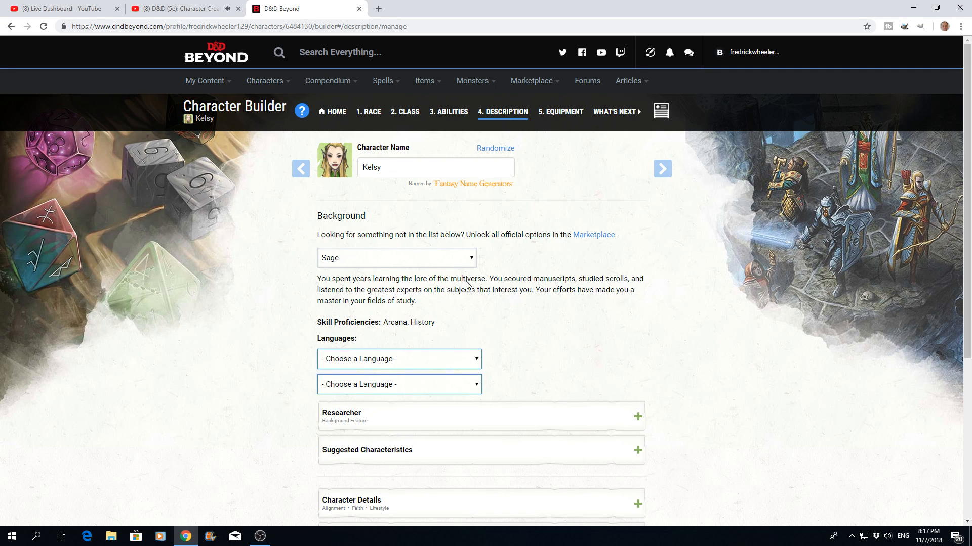
# Try the Acolyte background for the character and switch back to Sage.
pyautogui.click(473, 261)
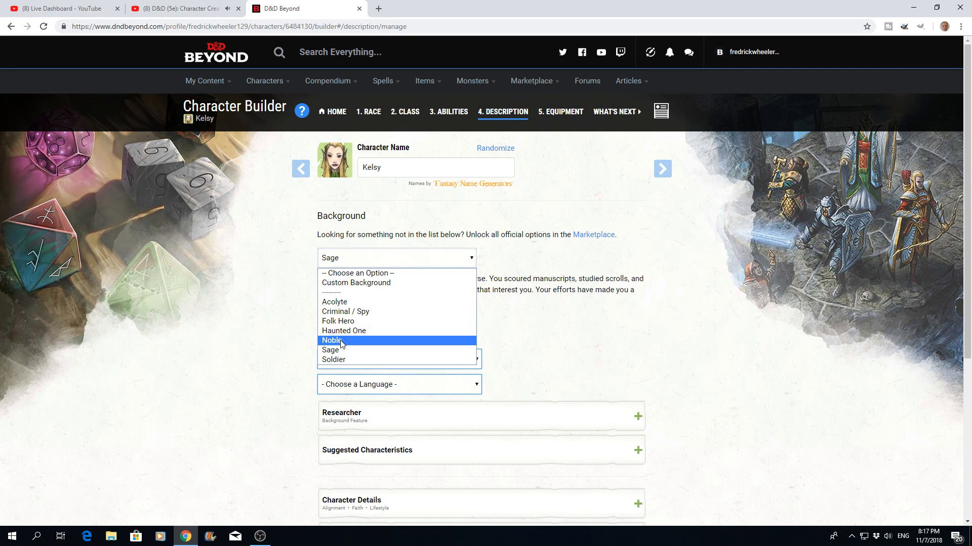
pyautogui.click(346, 305)
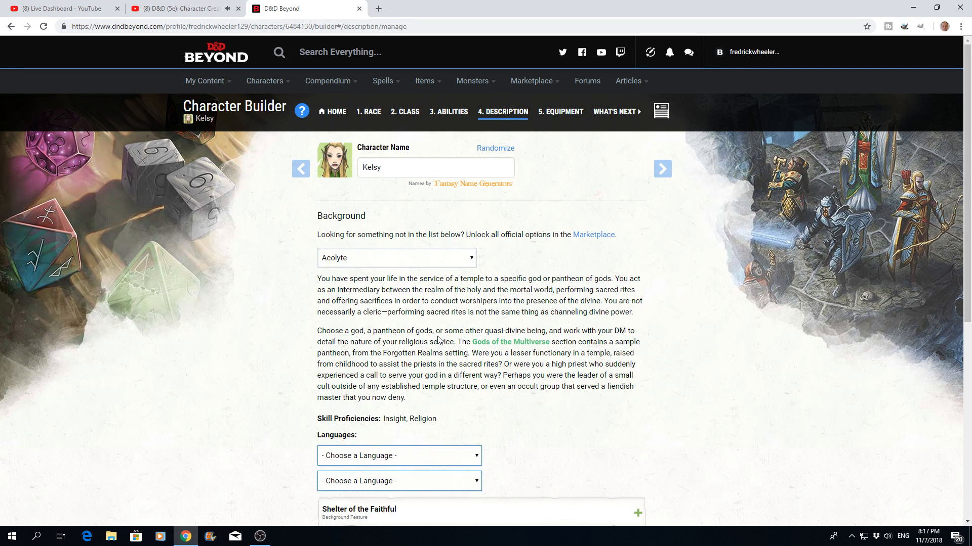
pyautogui.click(472, 262)
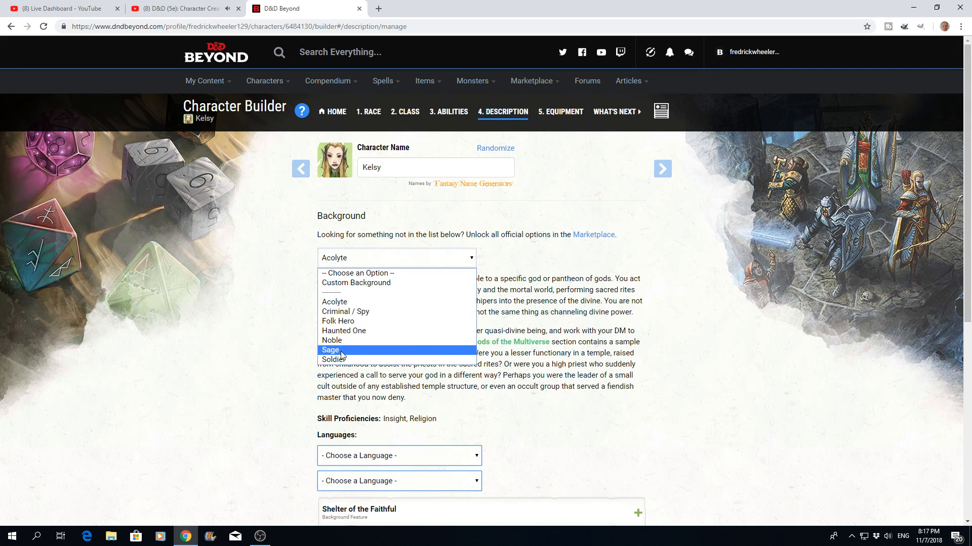
pyautogui.click(362, 353)
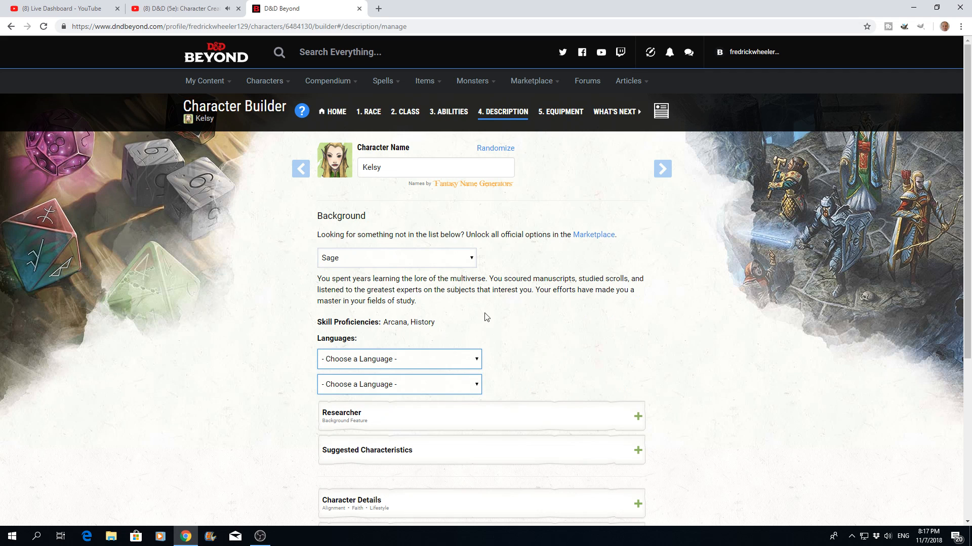
# Choose Celestial and Sylvan as the two languages granted by the Sage background.
pyautogui.scroll(-2, 533, 314)
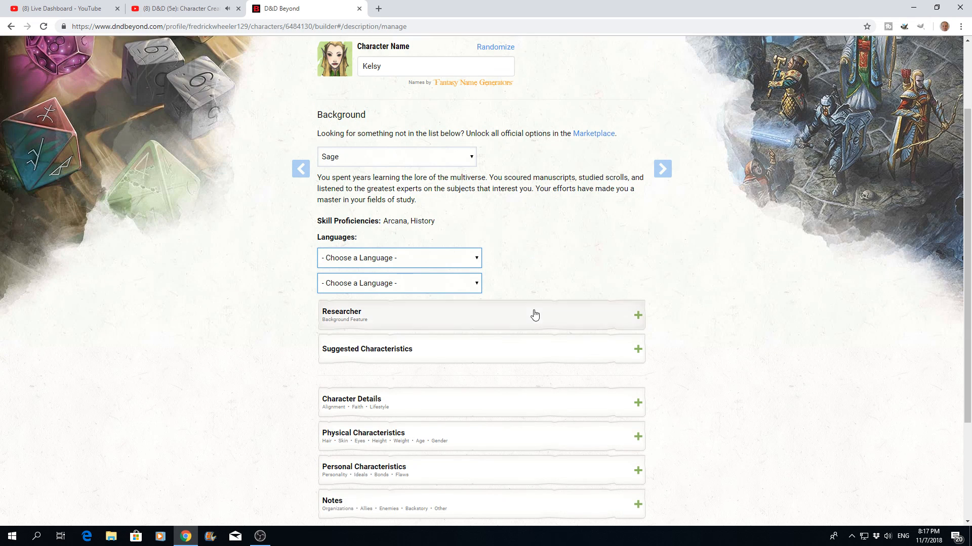
pyautogui.click(477, 259)
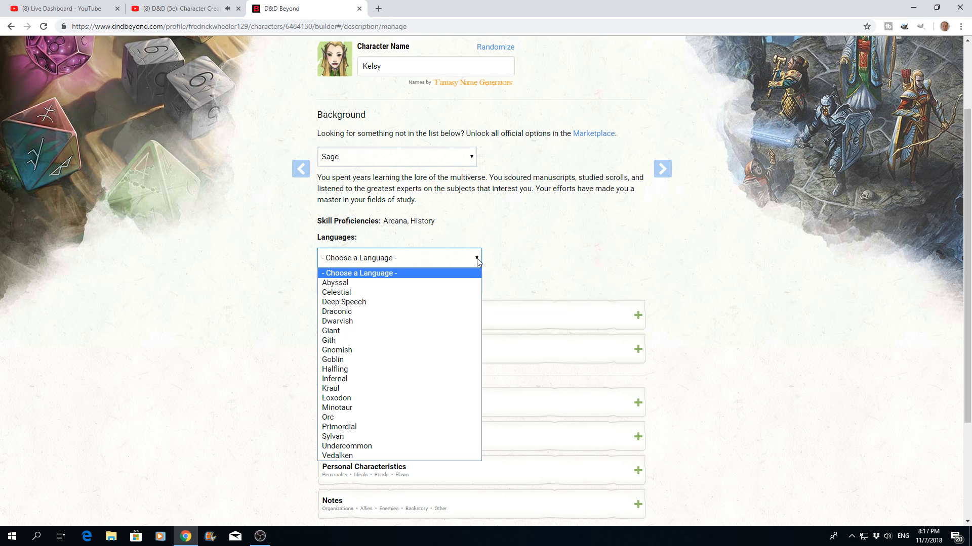
pyautogui.click(341, 293)
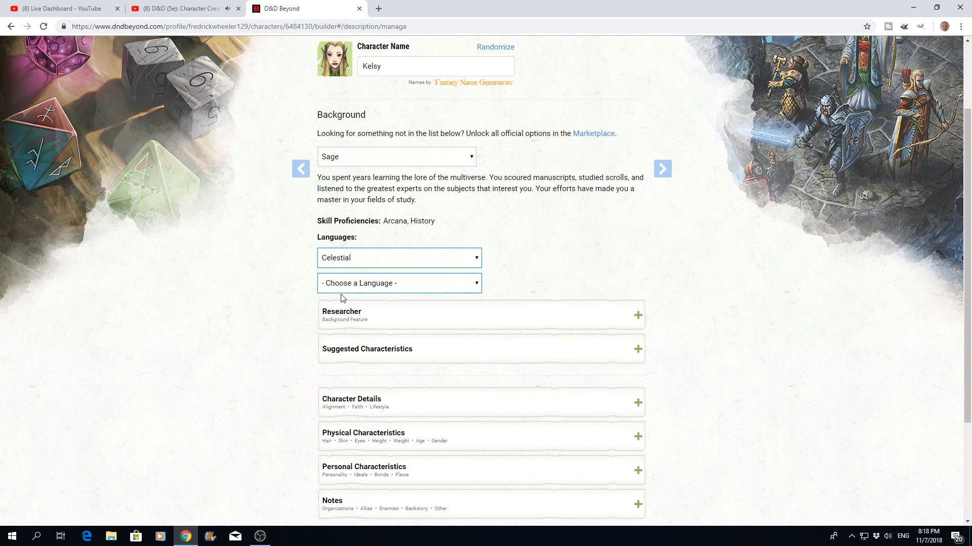
pyautogui.click(477, 284)
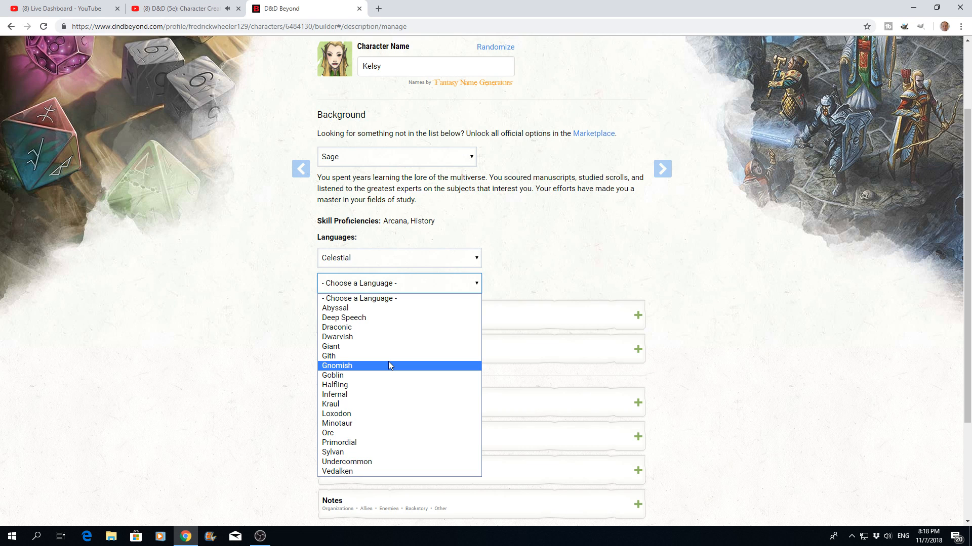
pyautogui.click(336, 454)
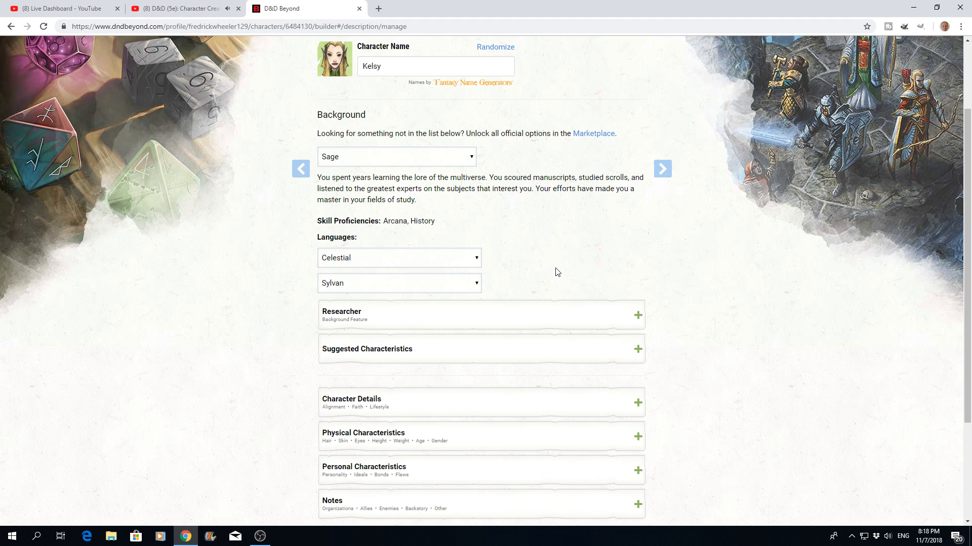
# Expand the Sage background's Researcher feature and its Suggested Characteristics.
pyautogui.click(637, 315)
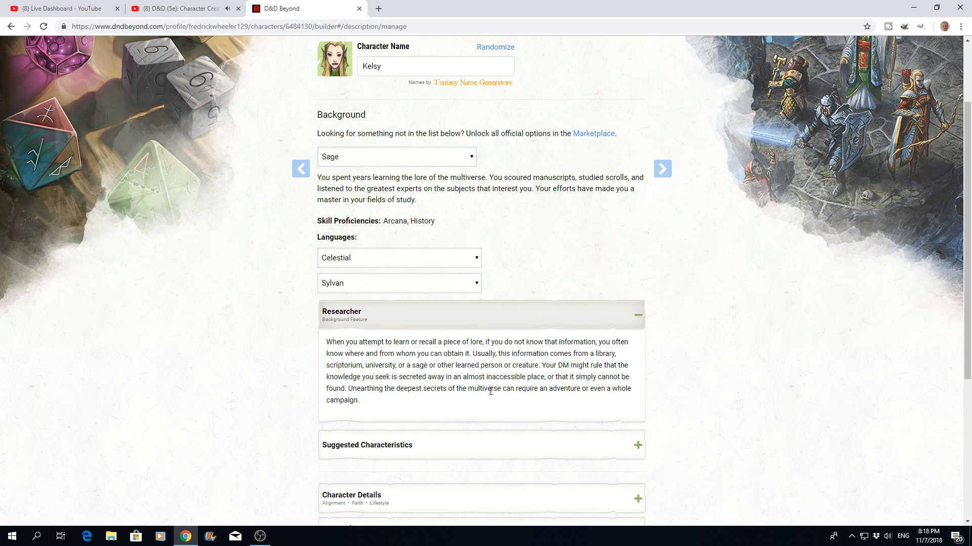
pyautogui.scroll(-2, 490, 388)
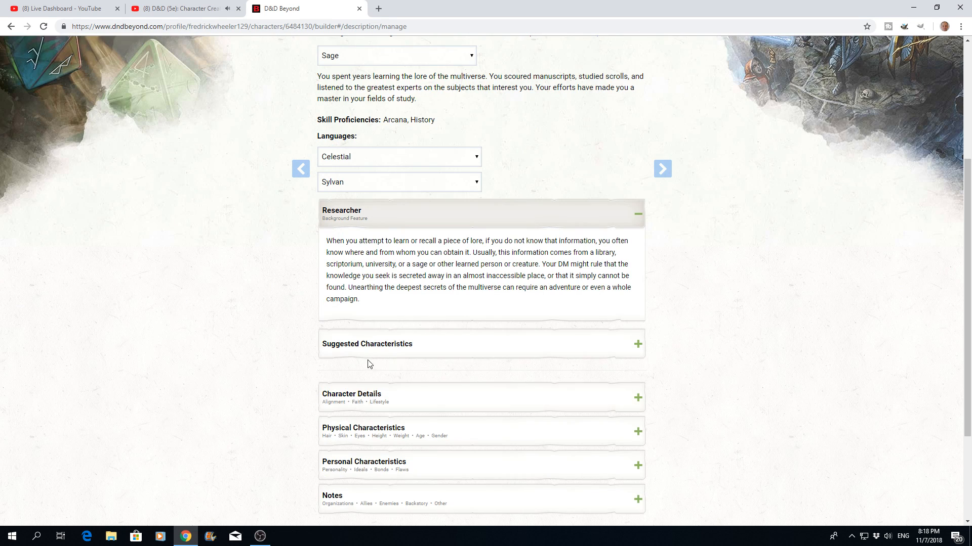
pyautogui.click(638, 345)
pyautogui.scroll(-4, 529, 286)
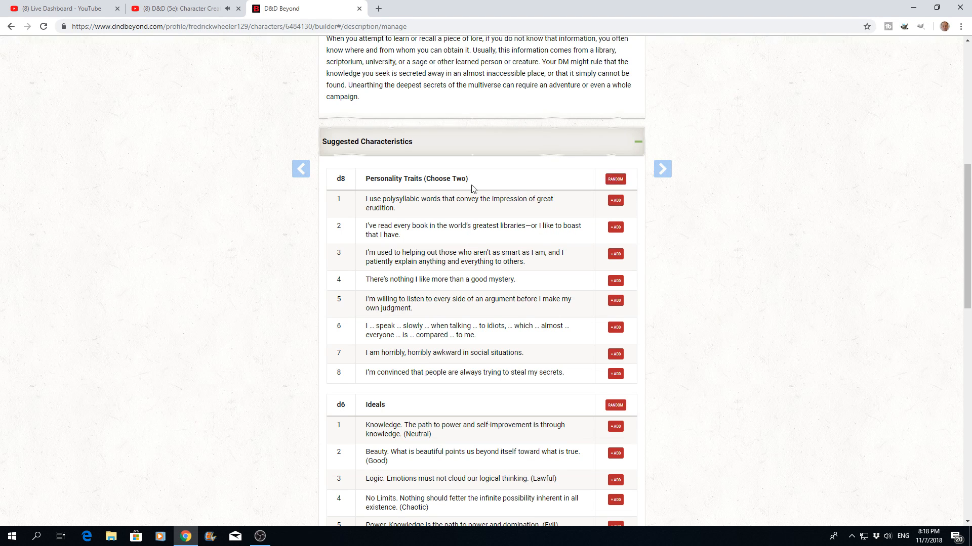
# Randomly pick two personality traits, one ideal, one bond and one flaw from the Sage's suggested characteristics.
pyautogui.click(615, 180)
pyautogui.click(617, 182)
pyautogui.scroll(-5, 471, 226)
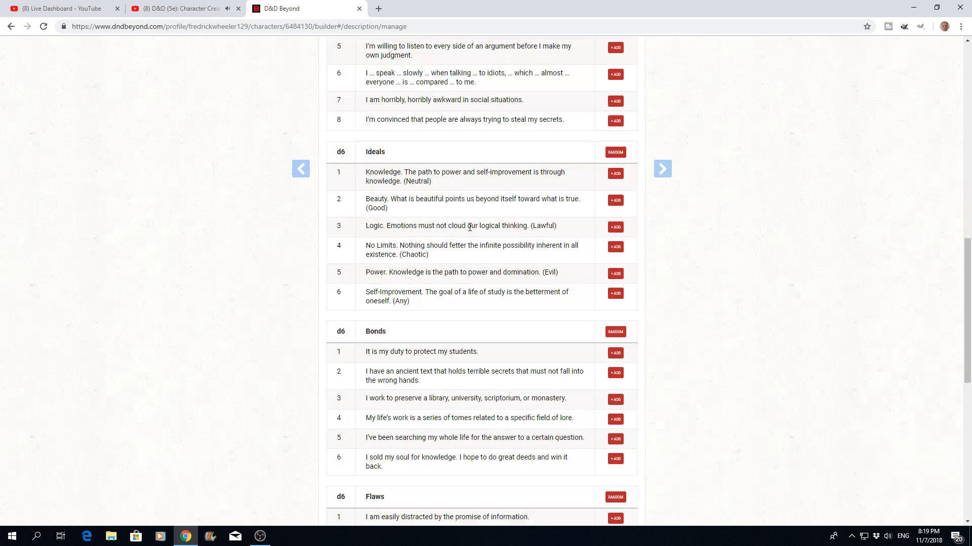
pyautogui.click(617, 154)
pyautogui.scroll(-2, 529, 212)
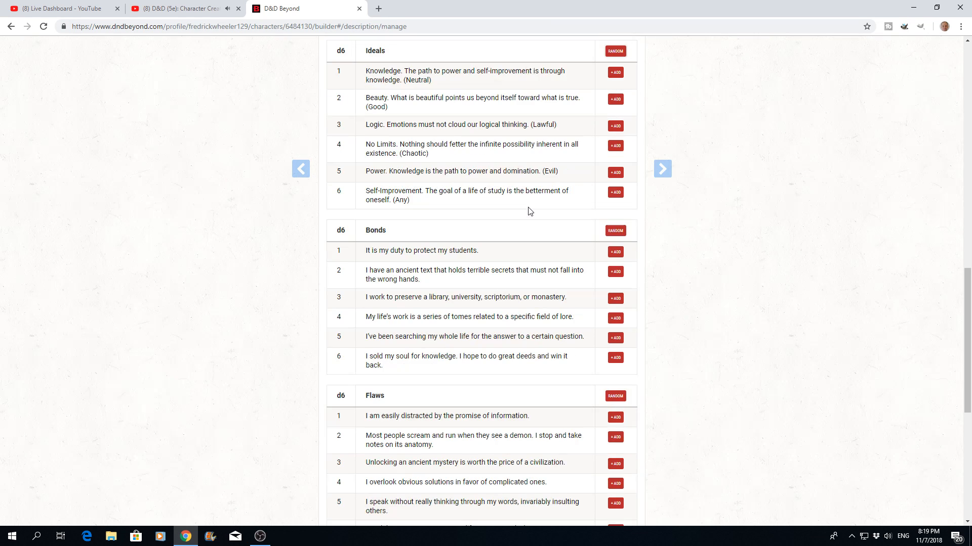
pyautogui.scroll(-1, 529, 212)
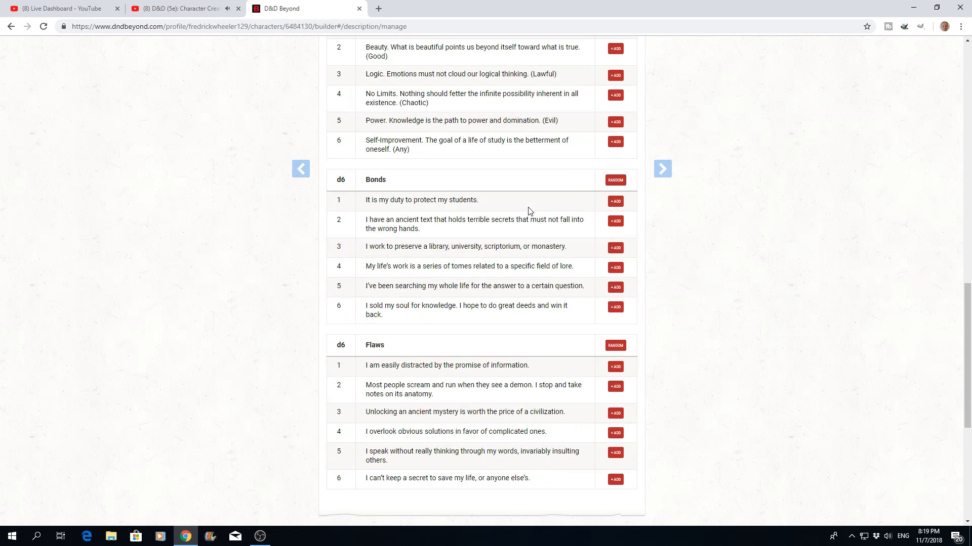
pyautogui.click(615, 181)
pyautogui.scroll(-2, 495, 259)
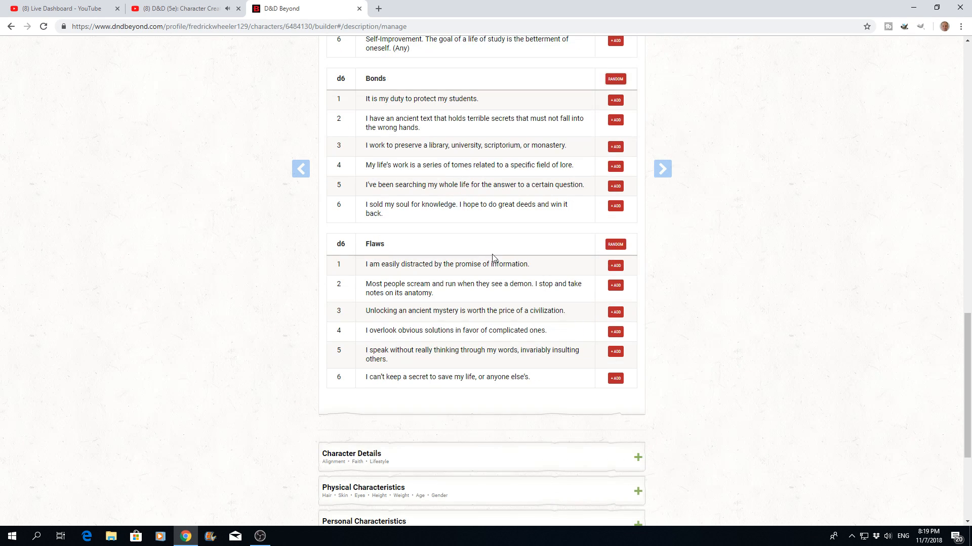
pyautogui.click(614, 246)
# In the Character Details, set the alignment to Neutral Good and the lifestyle to Poor (2SP).
pyautogui.scroll(-4, 503, 294)
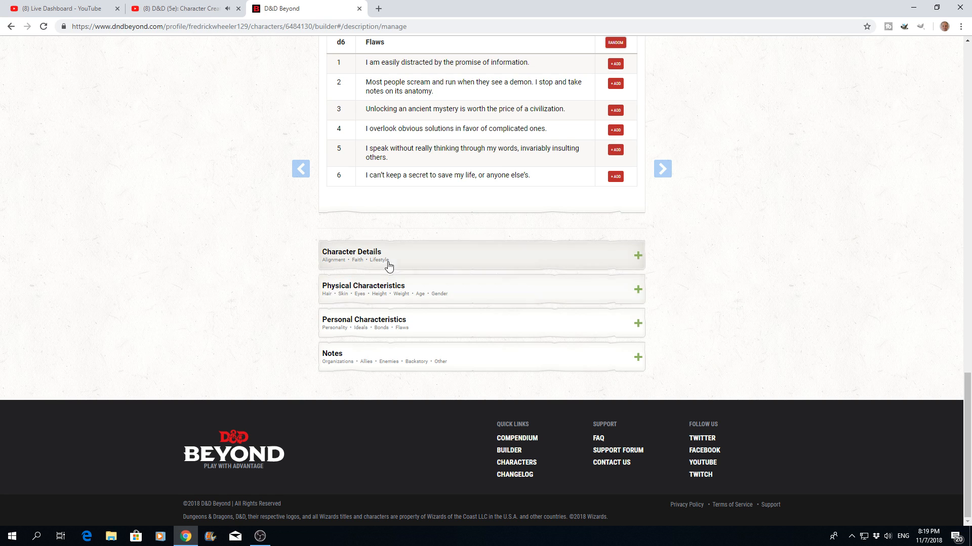
pyautogui.click(638, 257)
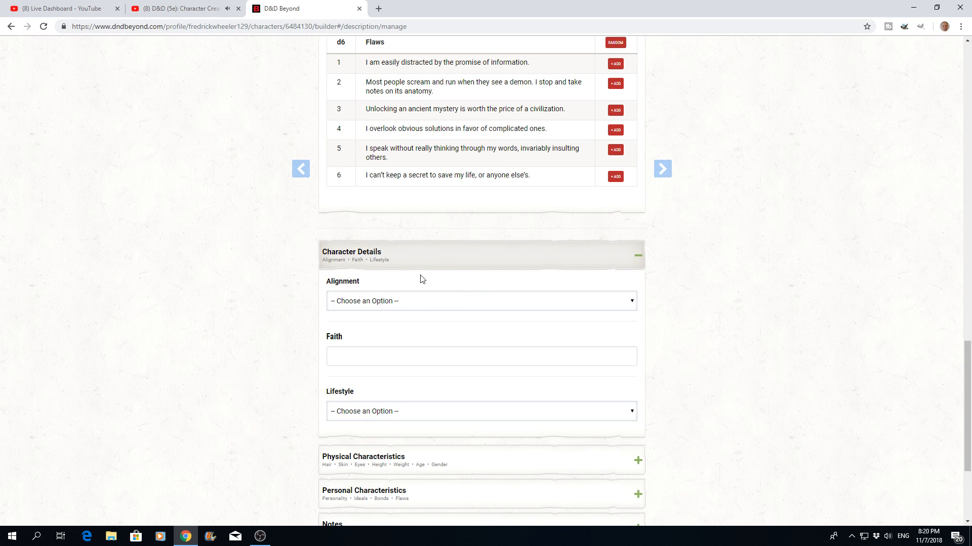
pyautogui.click(634, 302)
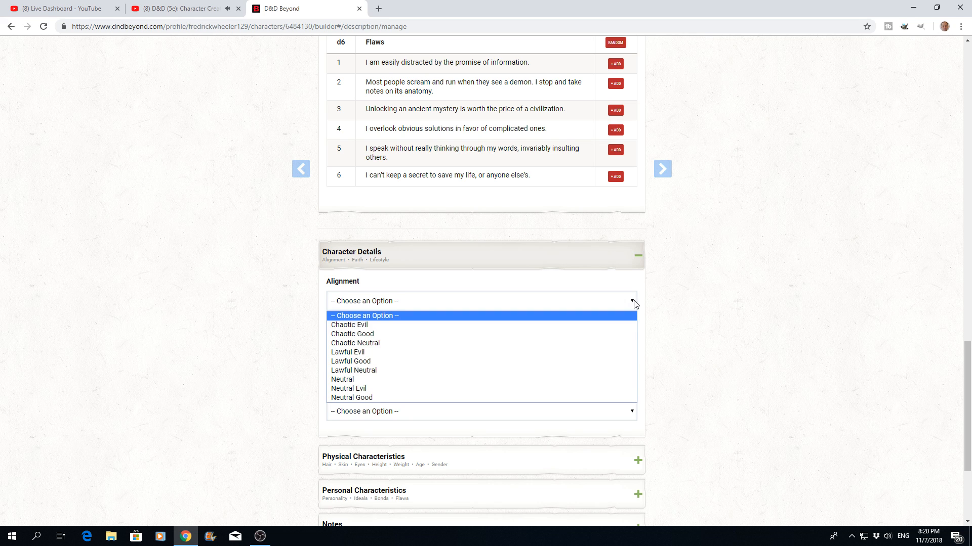
pyautogui.click(377, 400)
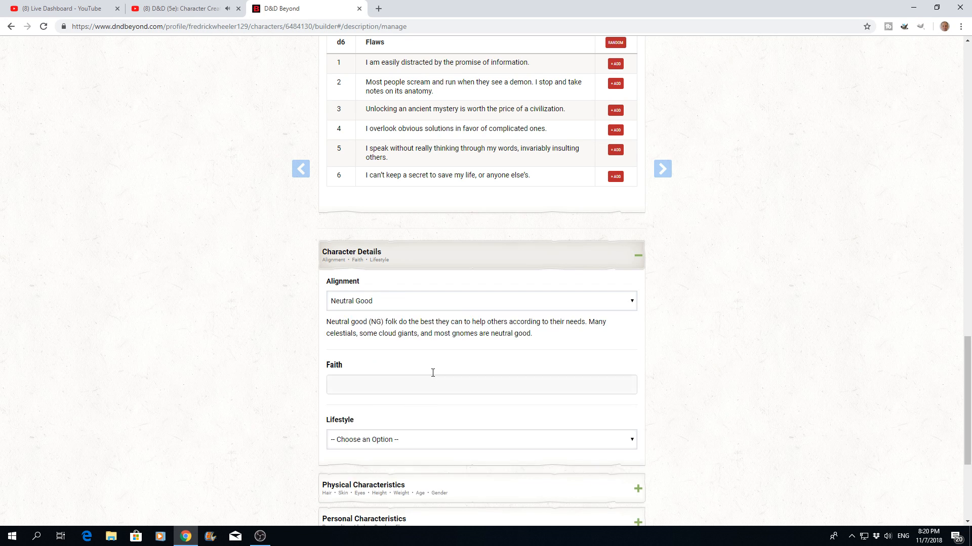
pyautogui.scroll(-2, 451, 351)
pyautogui.click(344, 285)
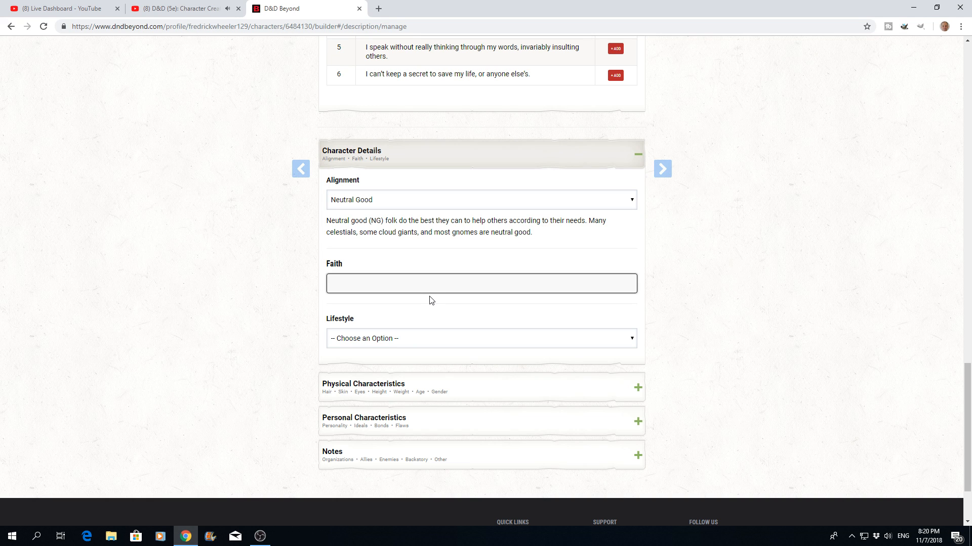
pyautogui.click(634, 342)
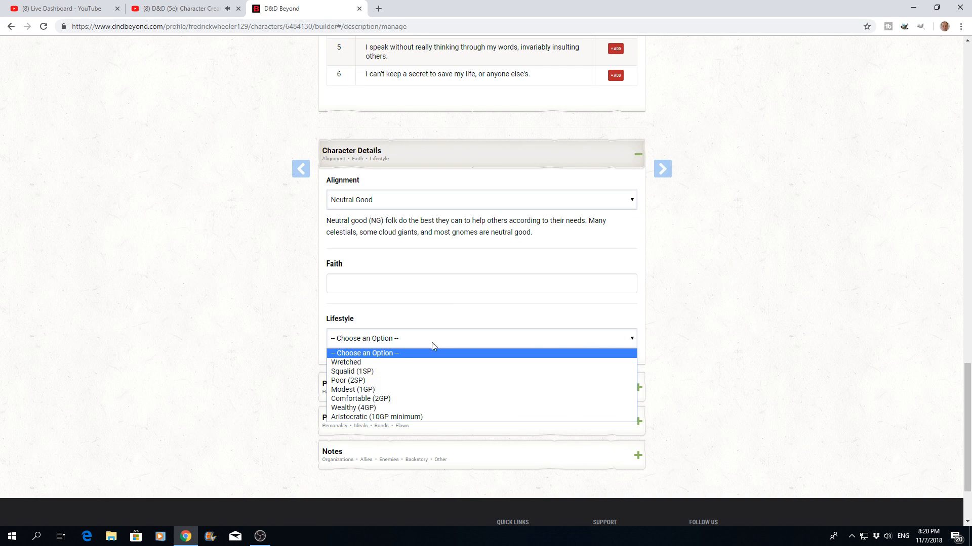
pyautogui.click(346, 381)
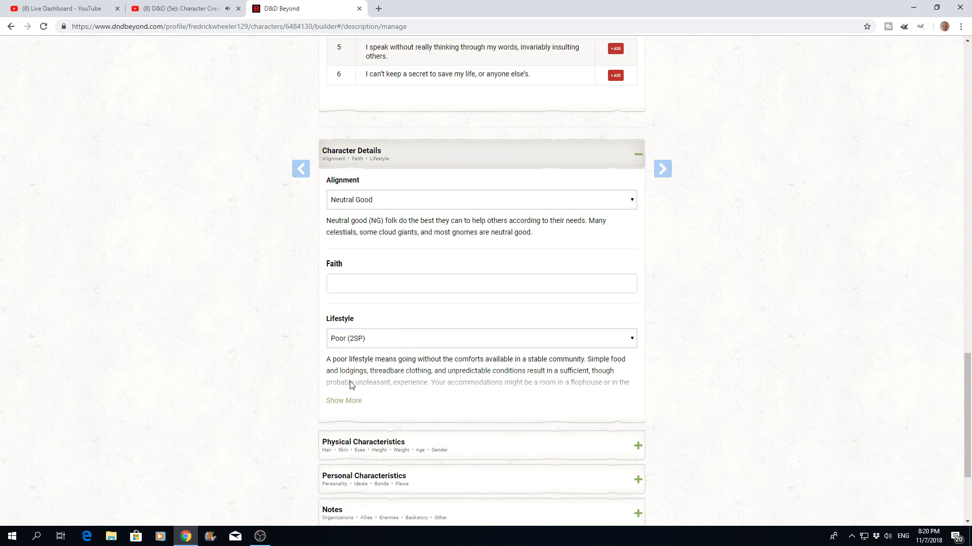
# In the Physical Characteristics, set the hair to Blonde, the skin to Olive and the eyes to Green.
pyautogui.scroll(-2, 654, 324)
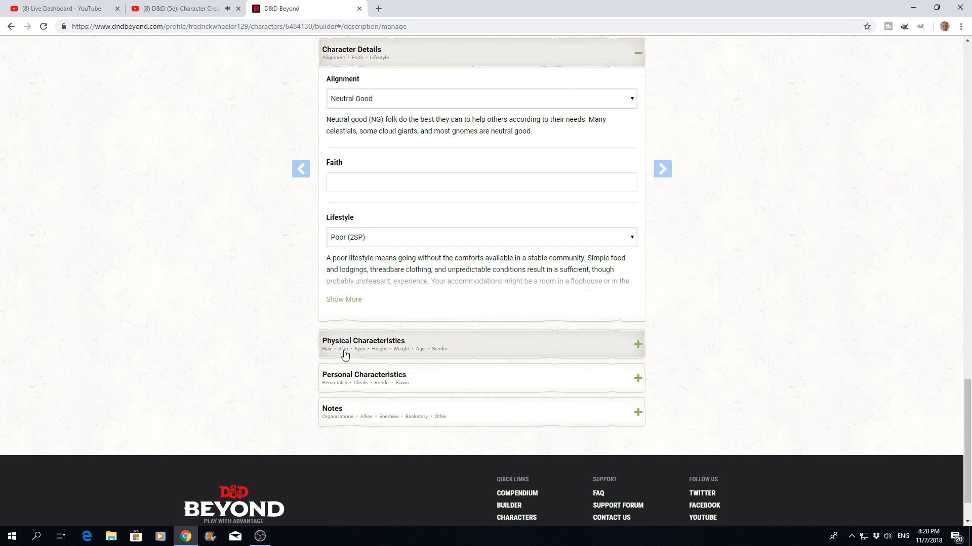
pyautogui.click(636, 349)
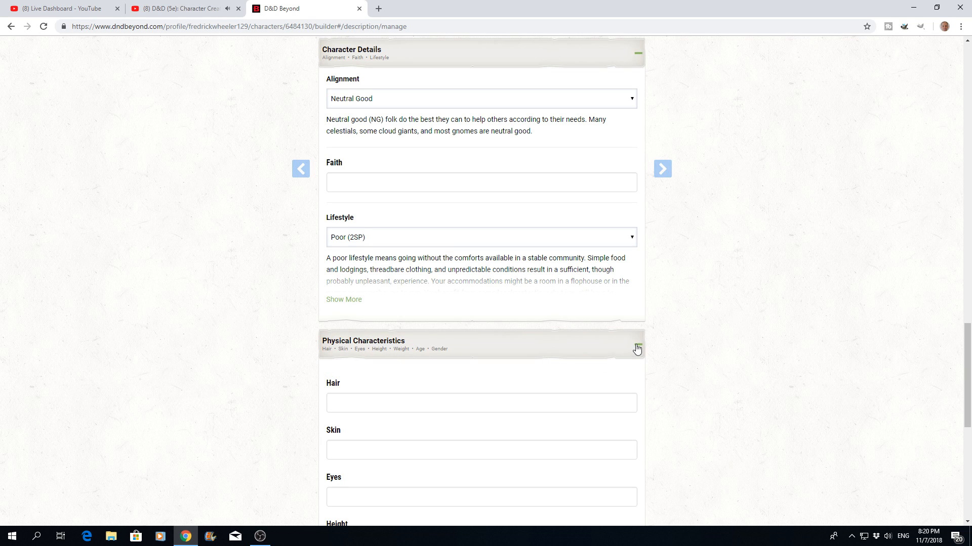
pyautogui.click(348, 403)
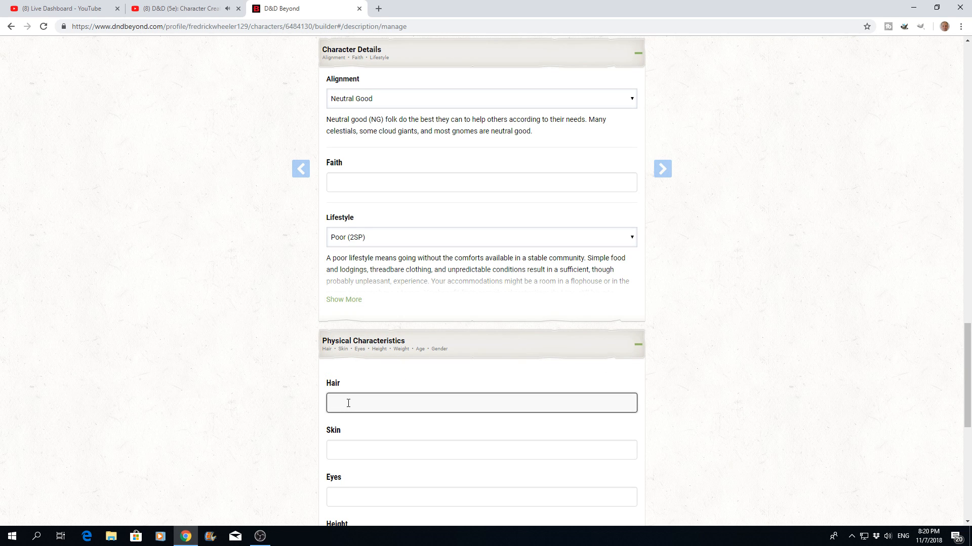
pyautogui.write('Blonde')
pyautogui.click(363, 448)
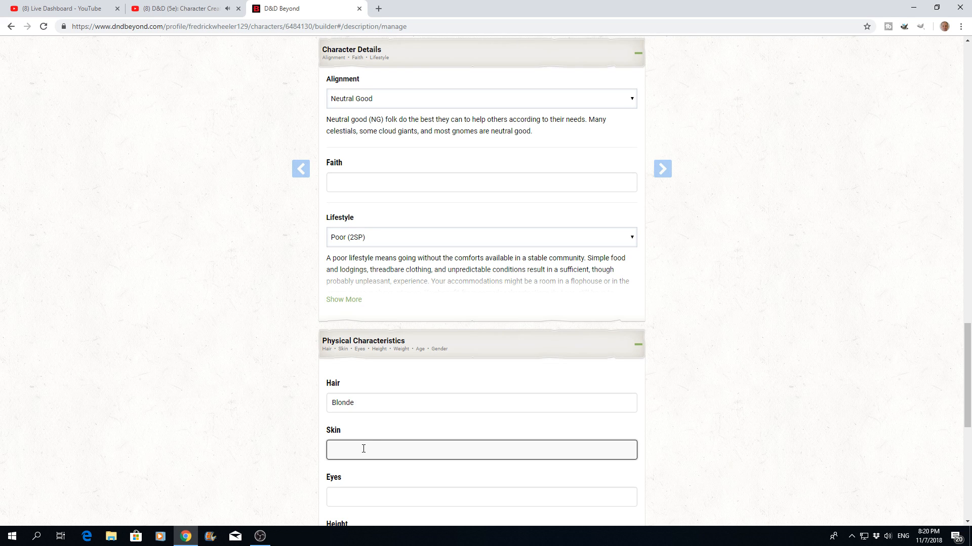
pyautogui.write('Olive')
pyautogui.scroll(-3, 390, 464)
pyautogui.click(353, 337)
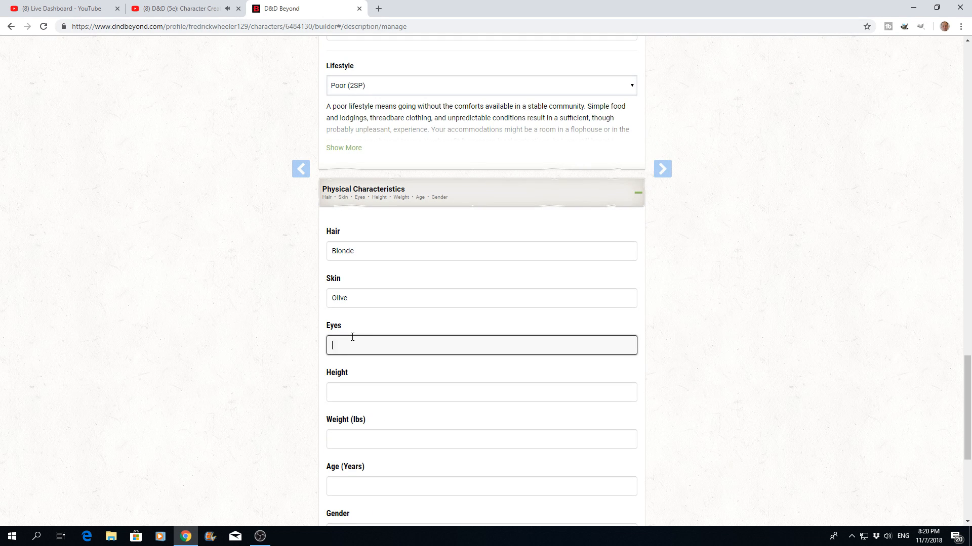
pyautogui.write('Green')
# In the Physical Characteristics, set the height to 5 foot 11 inches and the weight to 68 lbs.
pyautogui.click(360, 392)
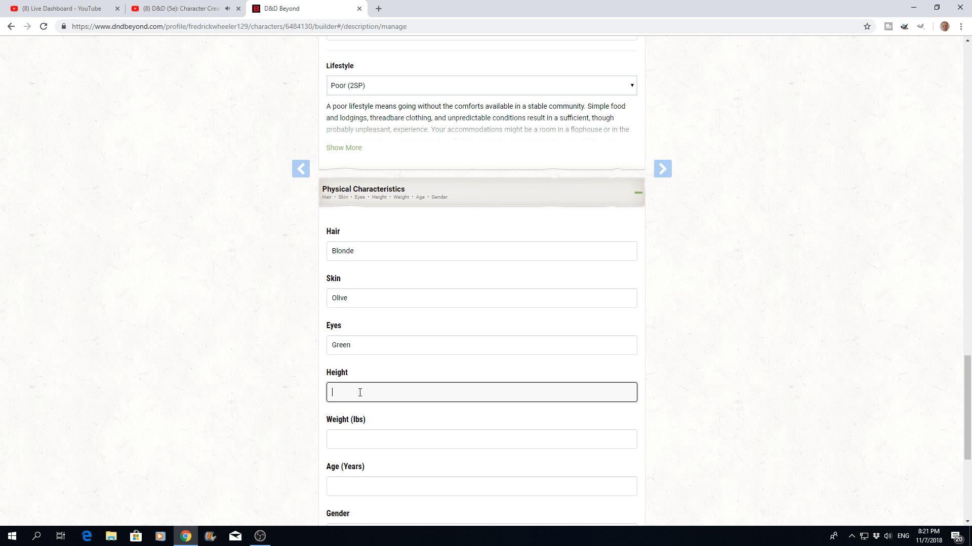
pyautogui.write('6')
pyautogui.press('BackSpace')
pyautogui.write('5 foot 11 inches')
pyautogui.click(364, 438)
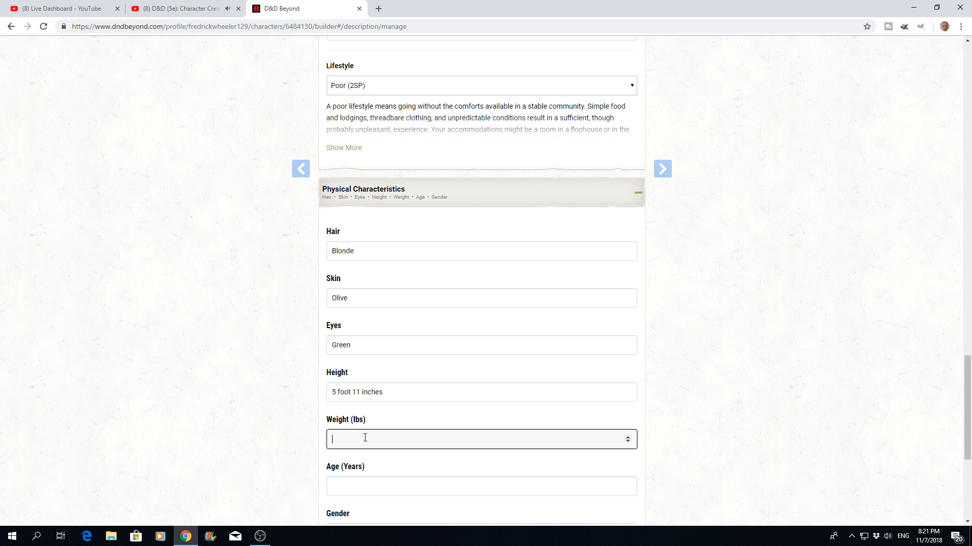
pyautogui.write('70')
pyautogui.press('BackSpace')
pyautogui.press('BackSpace')
pyautogui.write('68')
# In the Physical Characteristics, set the age to 125 years and the gender to Female.
pyautogui.scroll(-1, 449, 397)
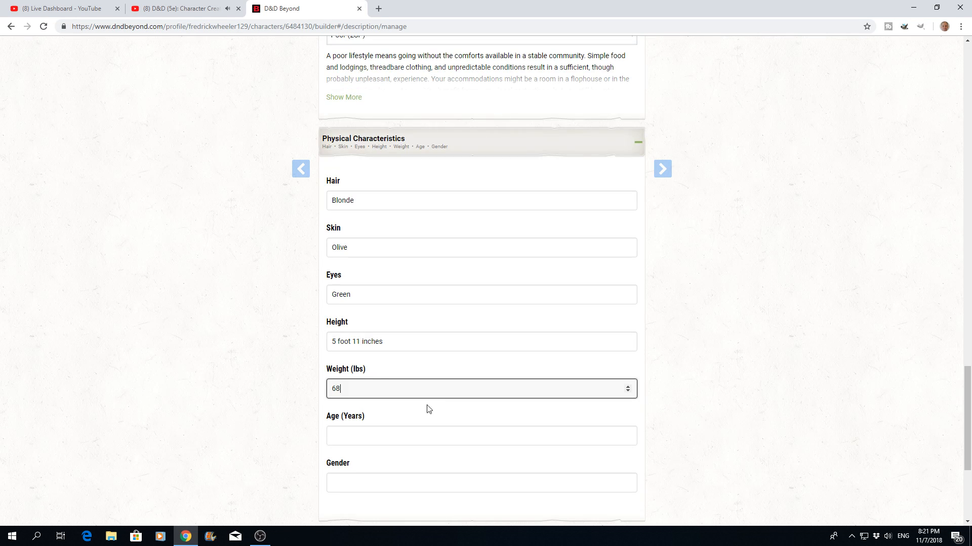
pyautogui.click(353, 432)
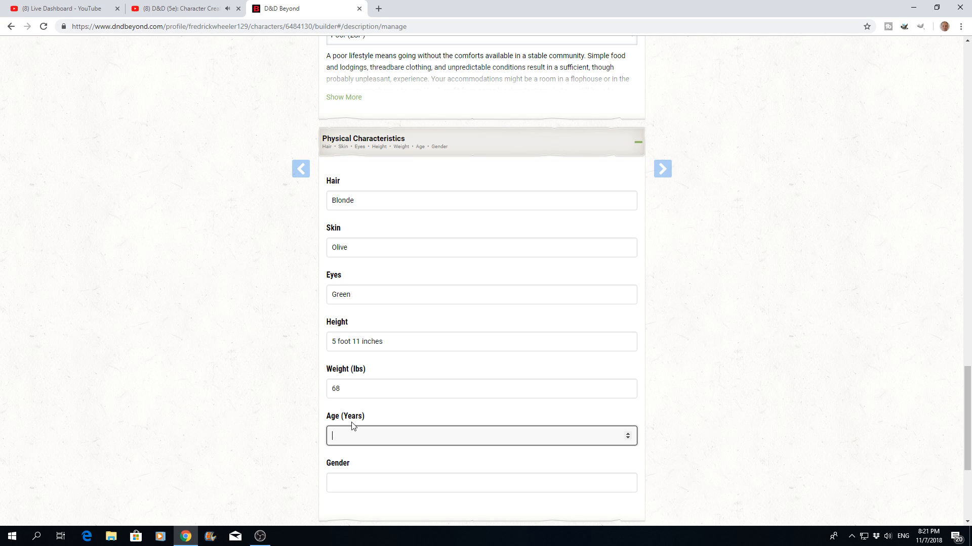
pyautogui.write('125')
pyautogui.click(341, 483)
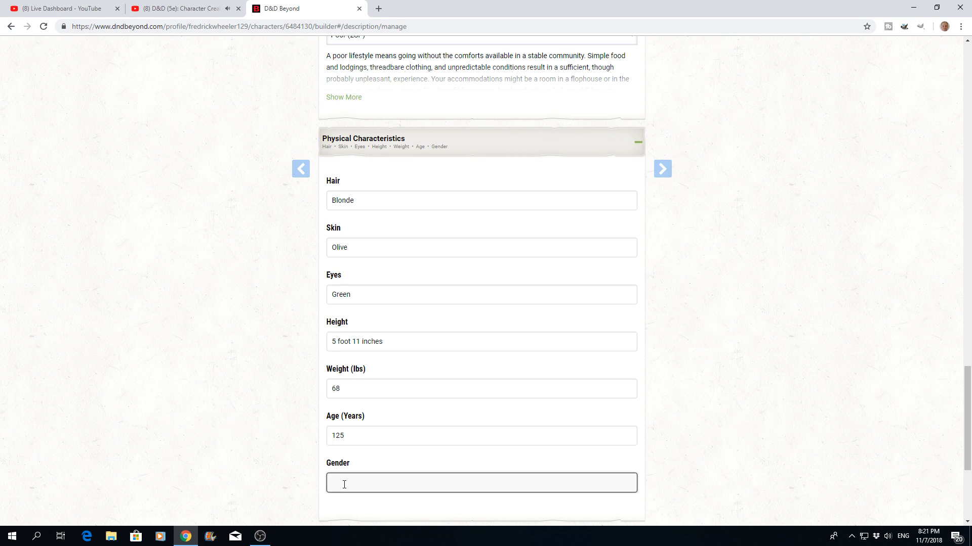
pyautogui.write('Female')
# In the Personal Characteristics, reword the second personality trait to "I use talk very slowly and say little.".
pyautogui.scroll(-3, 458, 376)
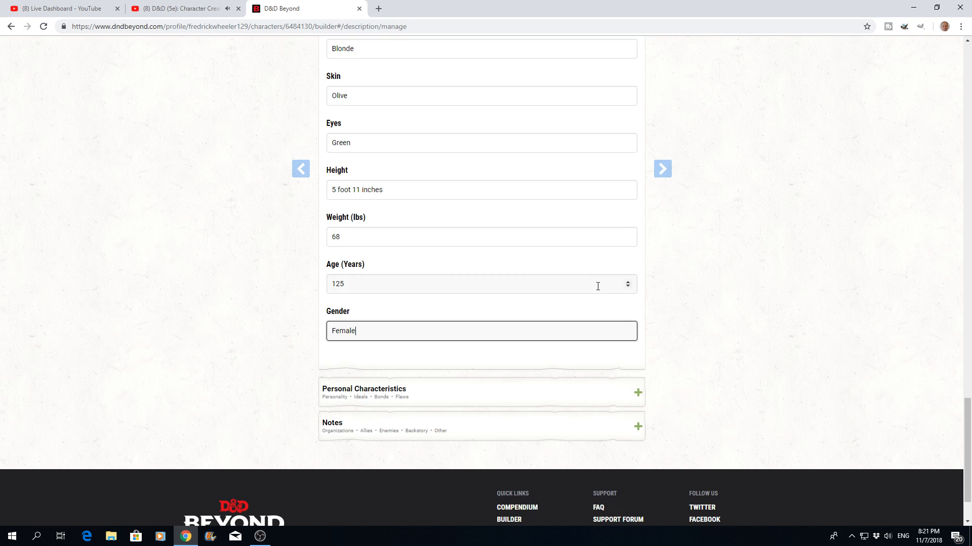
pyautogui.click(638, 395)
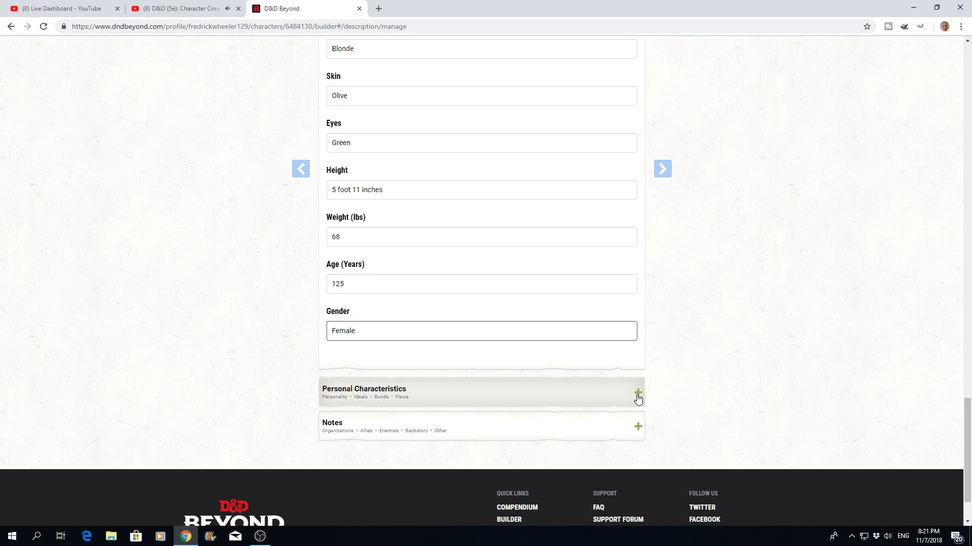
pyautogui.scroll(-2, 563, 395)
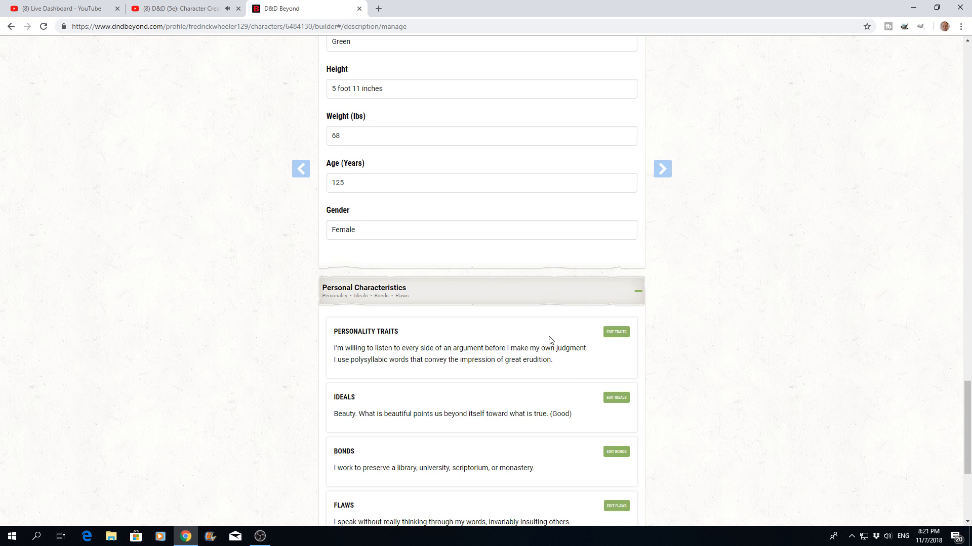
pyautogui.scroll(-2, 553, 347)
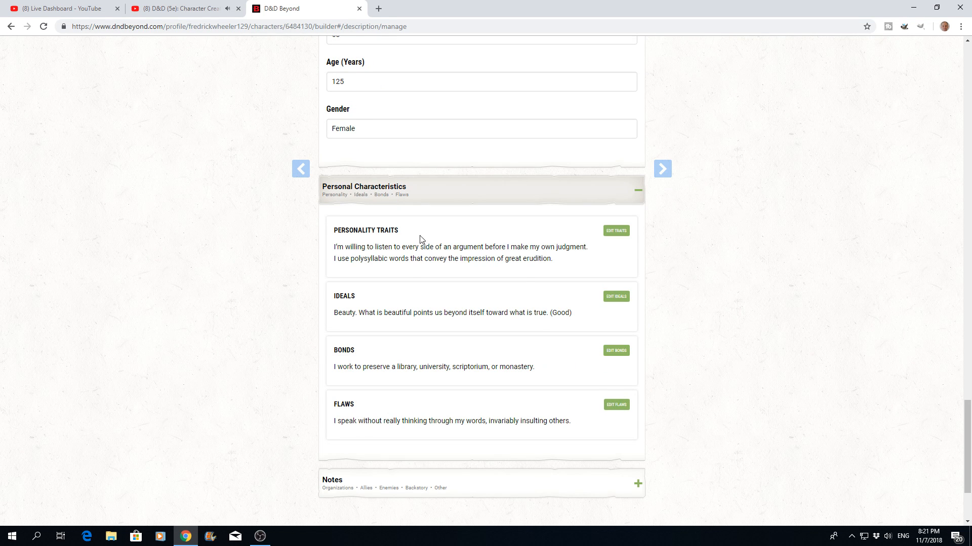
pyautogui.click(616, 234)
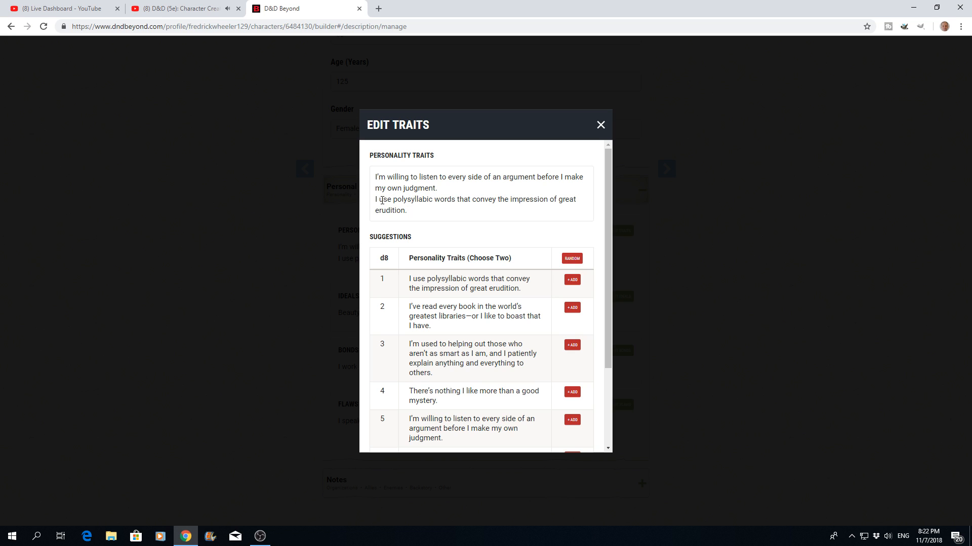
pyautogui.moveTo(393, 201); pyautogui.dragTo(498, 209)
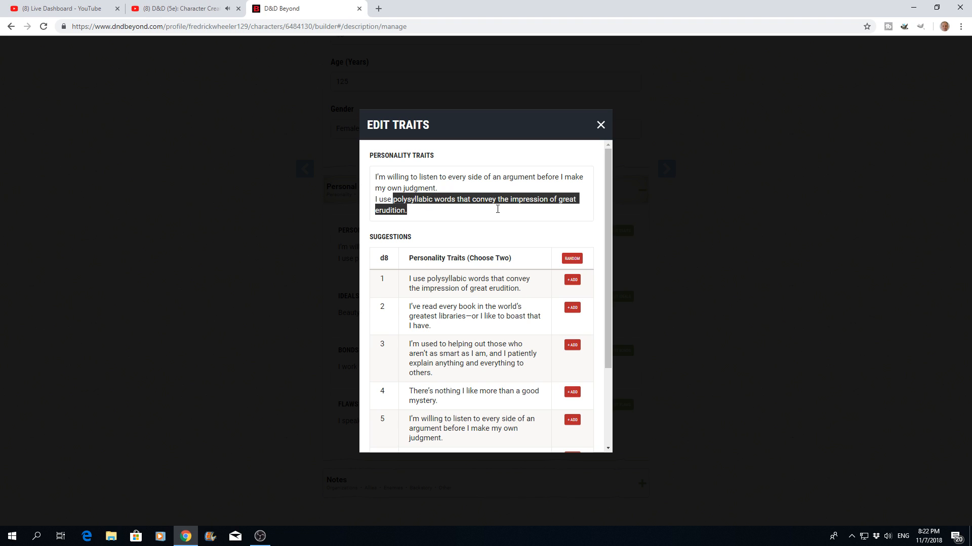
pyautogui.write('talk ')
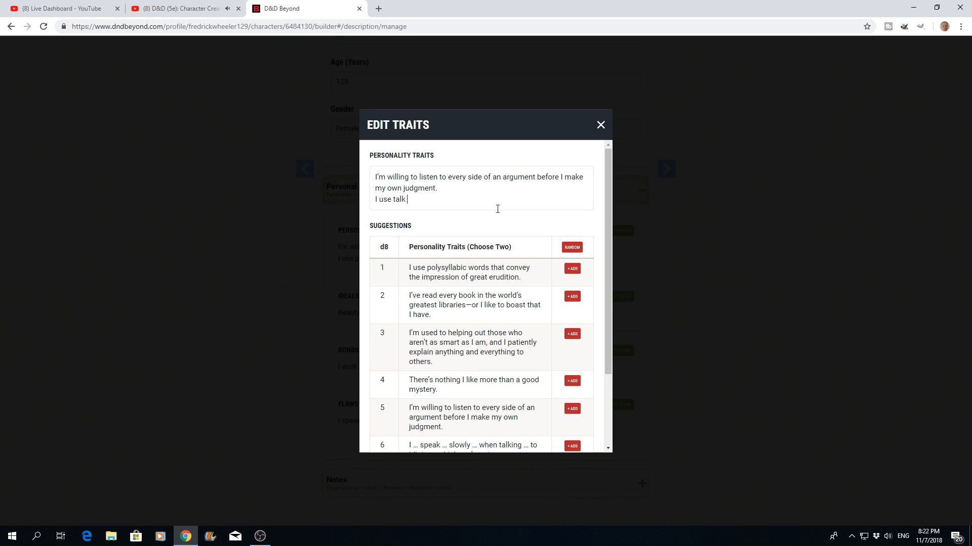
pyautogui.write('very slowly and say little.')
pyautogui.scroll(-2, 507, 197)
pyautogui.scroll(2, 507, 197)
pyautogui.click(600, 125)
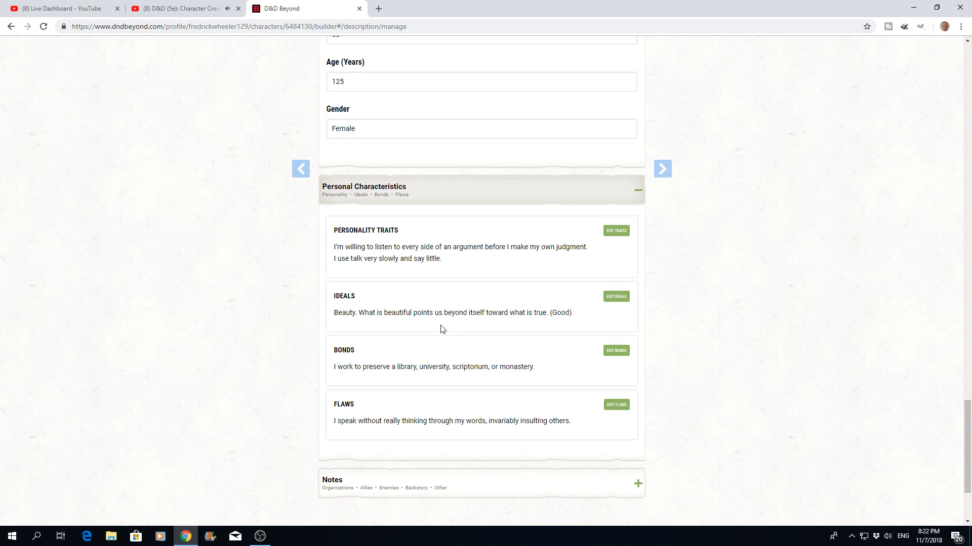
# Reword the character's bond to "I work to preserve the natural order and balance.".
pyautogui.scroll(-1, 440, 330)
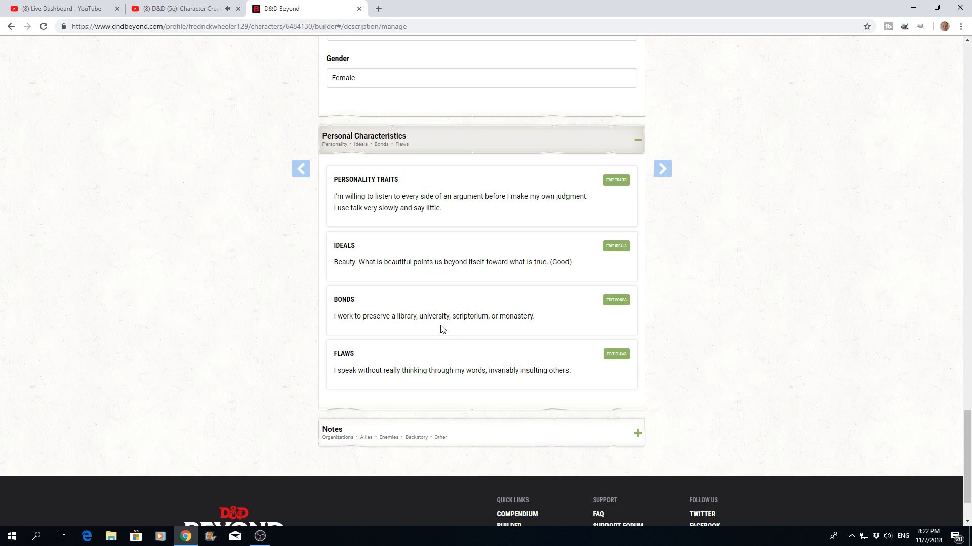
pyautogui.click(616, 300)
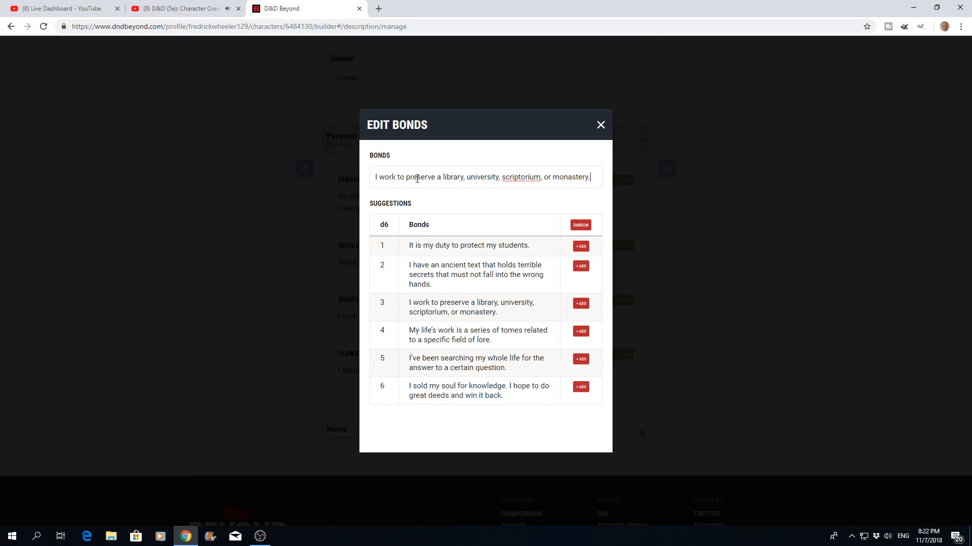
pyautogui.moveTo(439, 176); pyautogui.dragTo(591, 170)
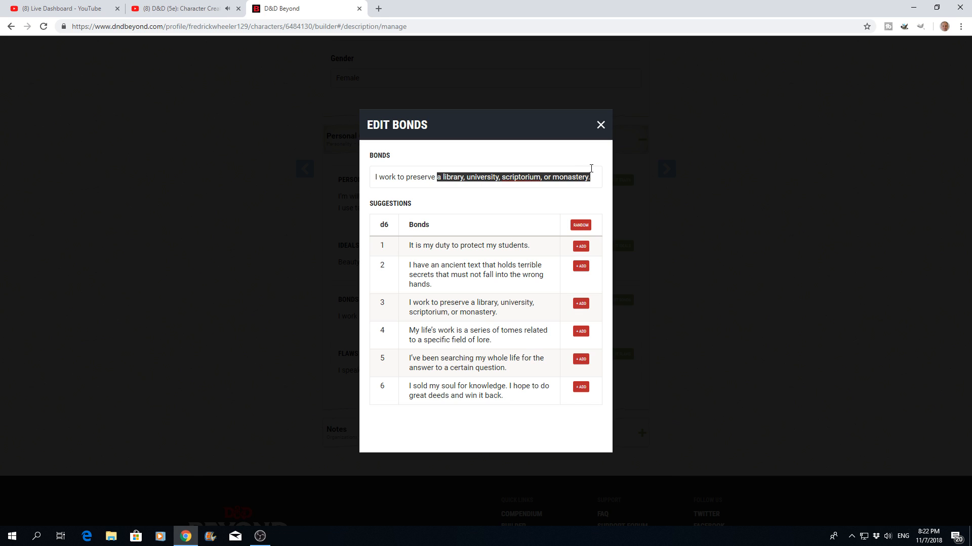
pyautogui.write('the')
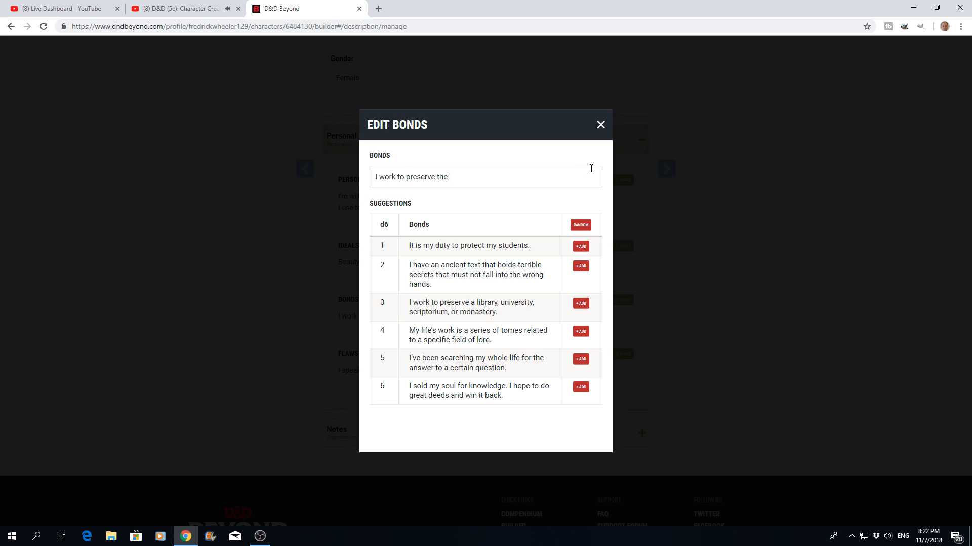
pyautogui.write(' natural oder')
pyautogui.press('BackSpace')
pyautogui.press('BackSpace')
pyautogui.press('BackSpace')
pyautogui.press('BackSpace')
pyautogui.write('rder and balance.')
pyautogui.click(601, 126)
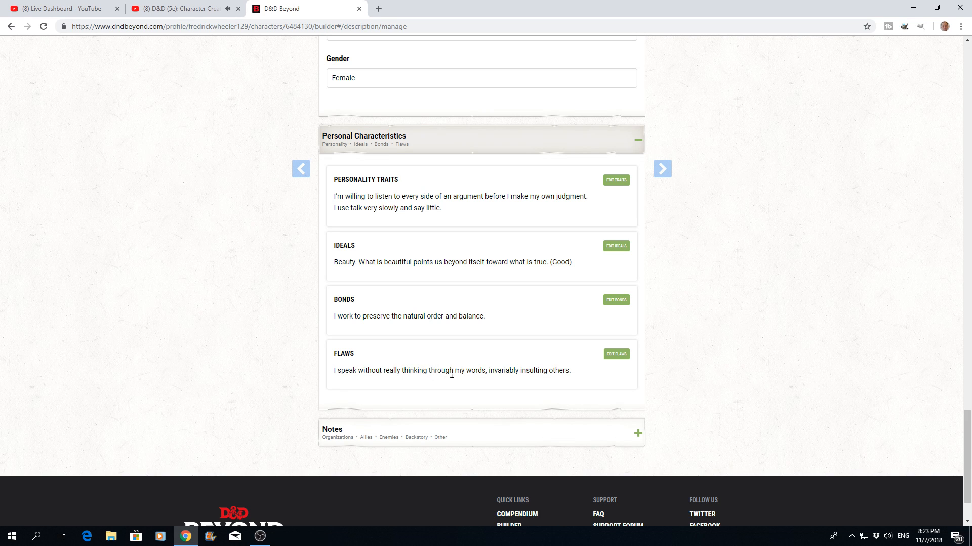
# Shorten the character's flaw by removing "invariably insulting others" and ending the sentence after "my words".
pyautogui.click(613, 357)
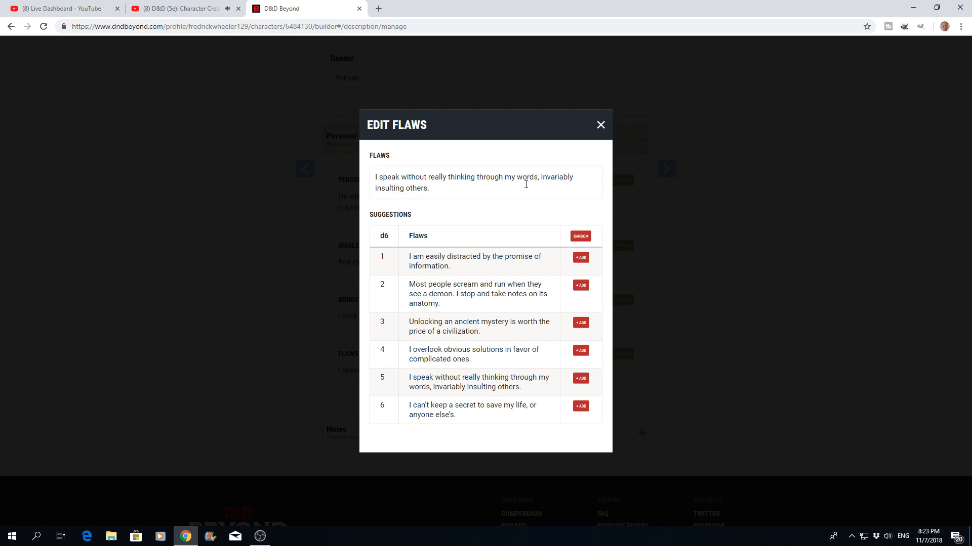
pyautogui.moveTo(542, 177); pyautogui.dragTo(547, 188)
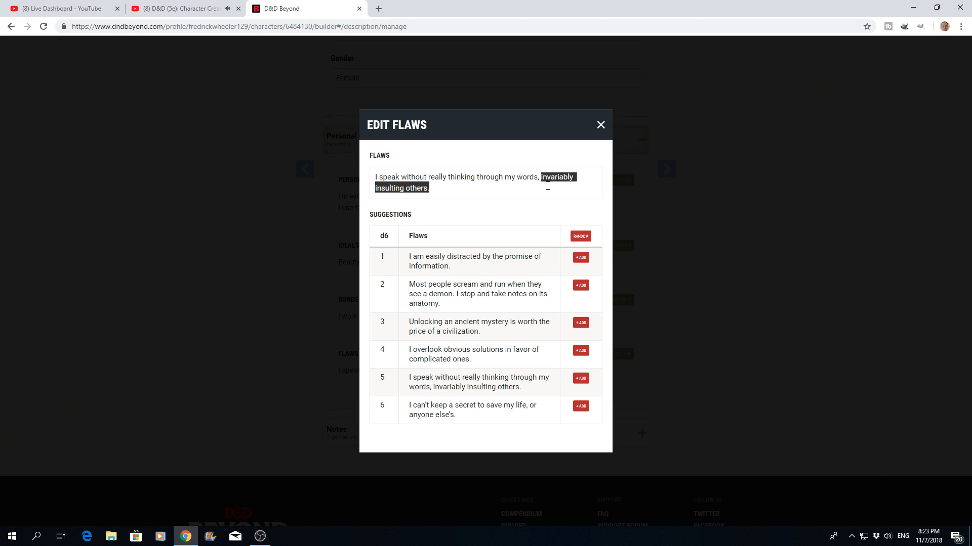
pyautogui.press('BackSpace')
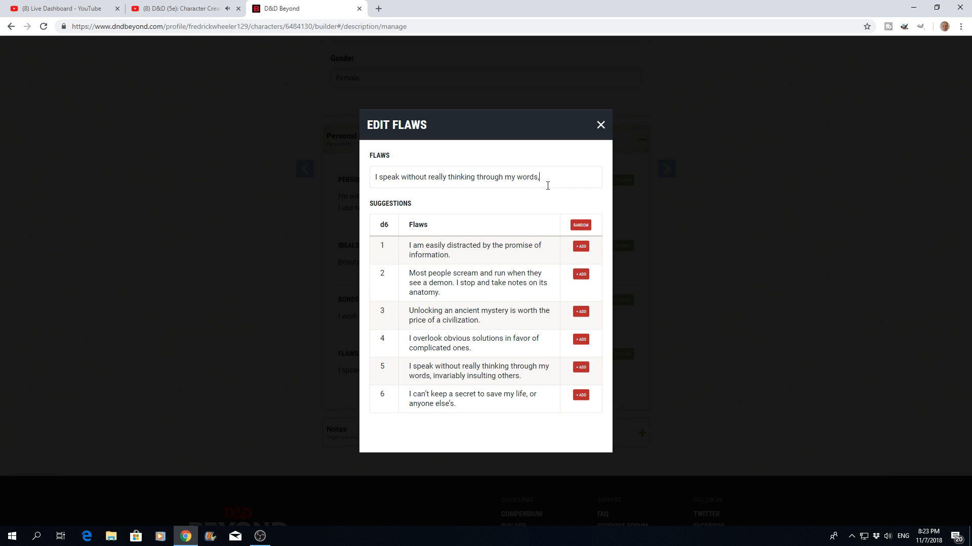
pyautogui.write('.')
pyautogui.click(601, 126)
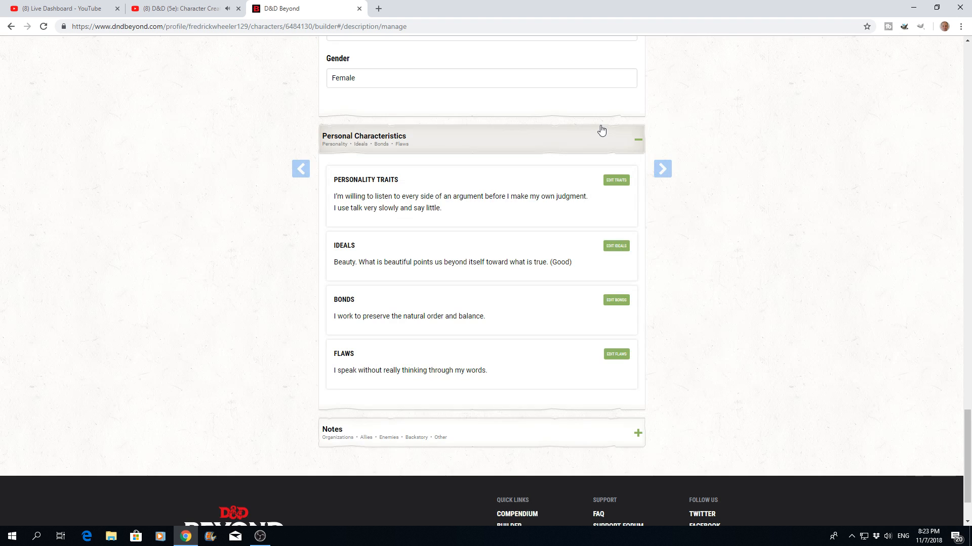
# Expand the Notes section and add Emerald Enclave as the Organizations note.
pyautogui.scroll(-2, 692, 289)
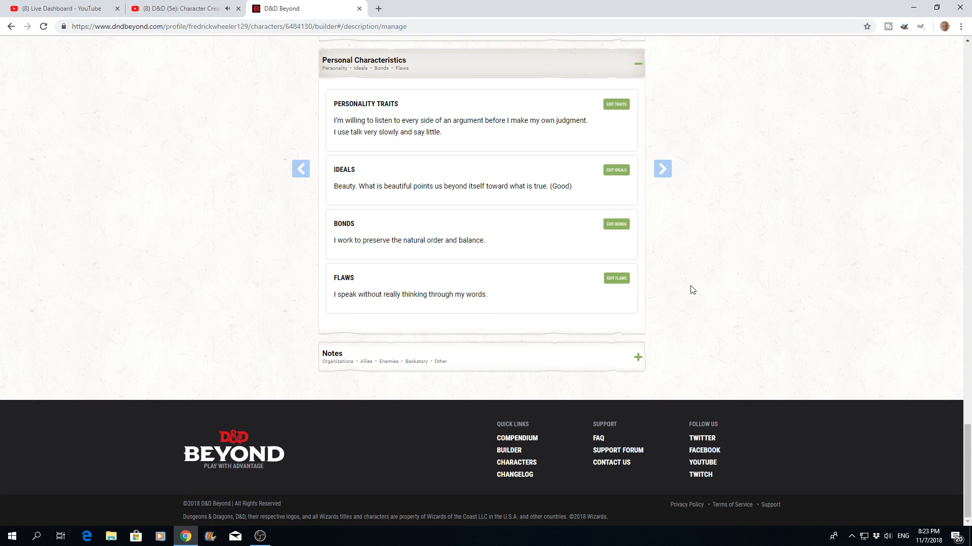
pyautogui.click(637, 358)
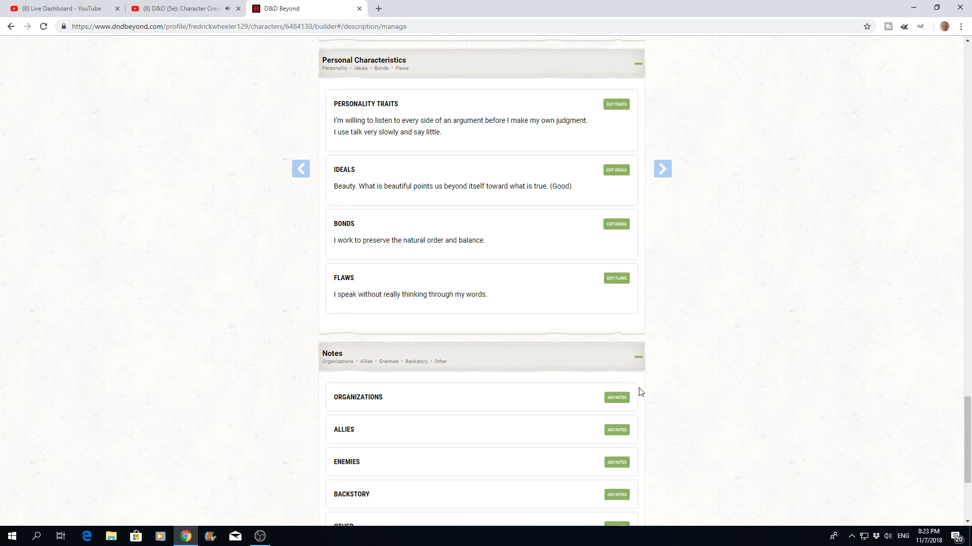
pyautogui.click(615, 400)
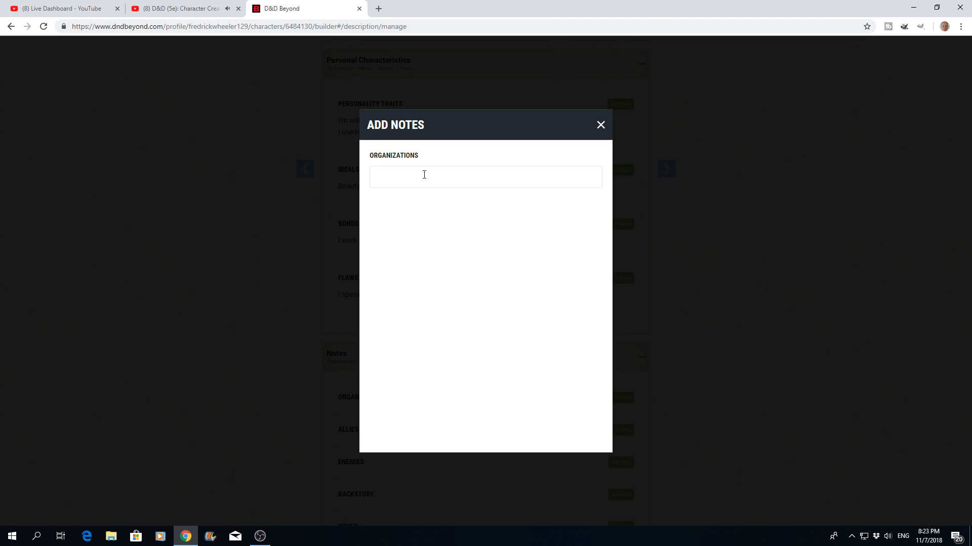
pyautogui.write('Emerald Enclave')
pyautogui.click(600, 125)
# Add Panther as the Allies note.
pyautogui.scroll(-2, 463, 420)
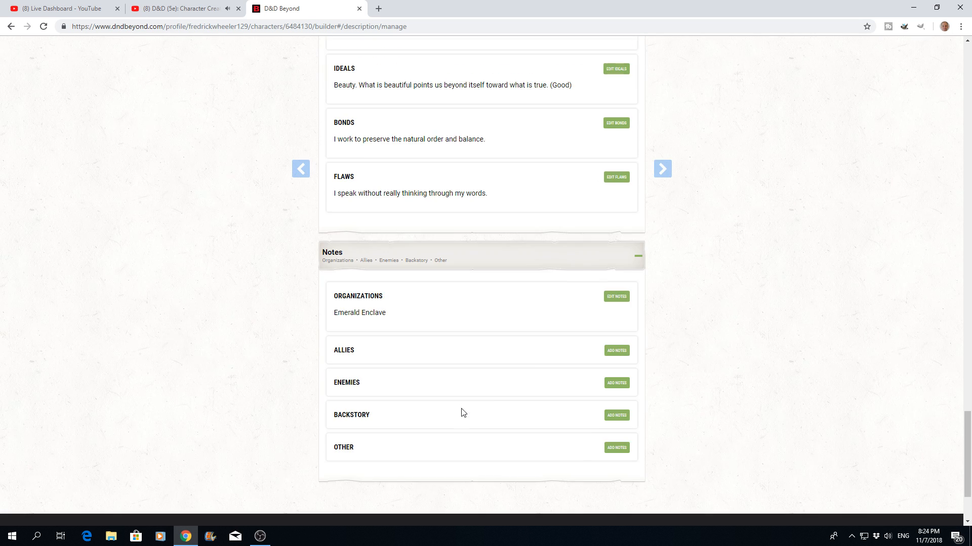
pyautogui.click(616, 350)
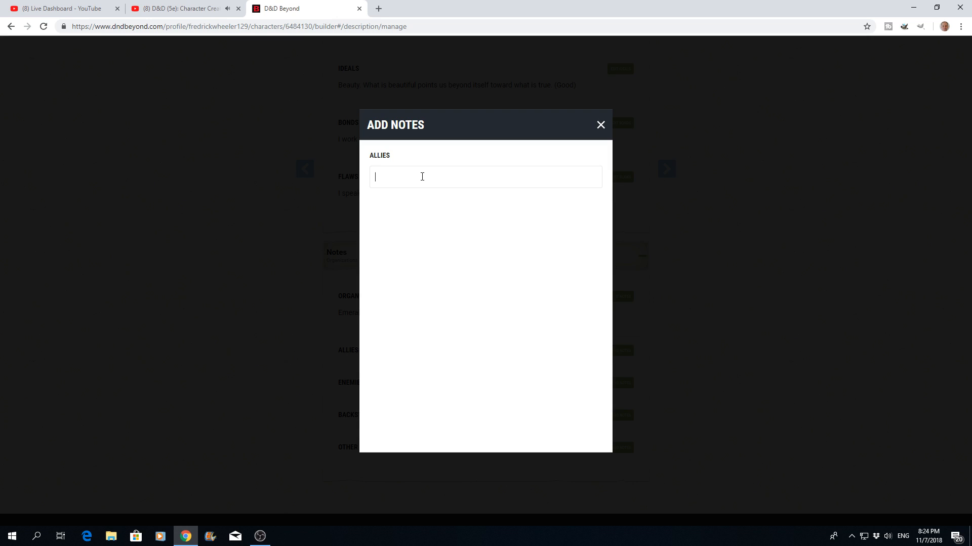
pyautogui.write('Pather')
pyautogui.click(385, 172)
pyautogui.write('n')
pyautogui.click(601, 125)
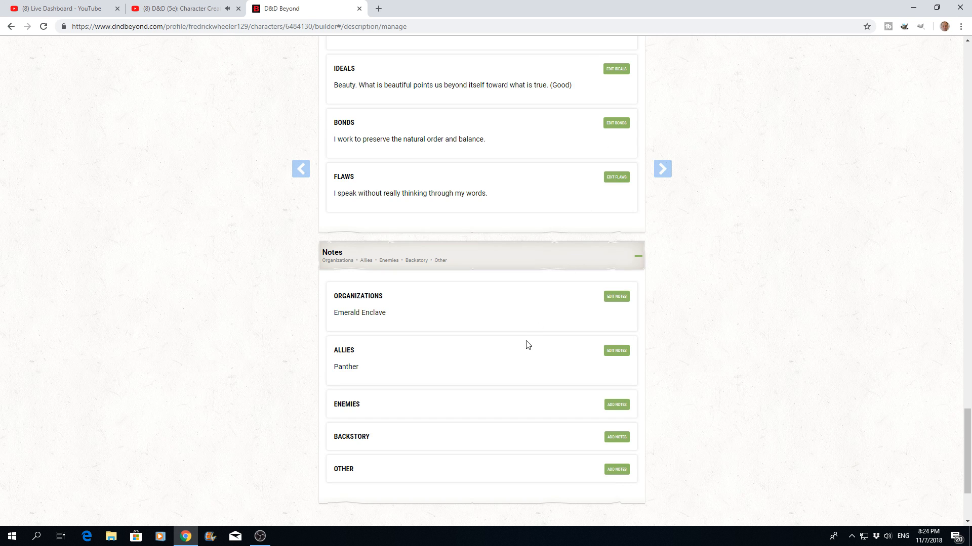
# Advance from the Description stage past the Equipment introduction to the equipment management page.
pyautogui.scroll(-1, 450, 402)
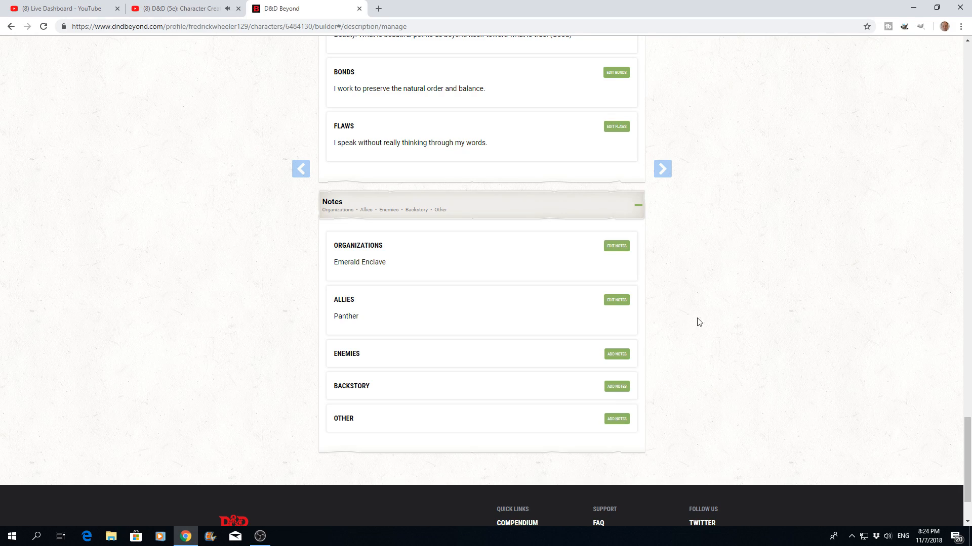
pyautogui.scroll(7, 698, 314)
pyautogui.scroll(20, 703, 308)
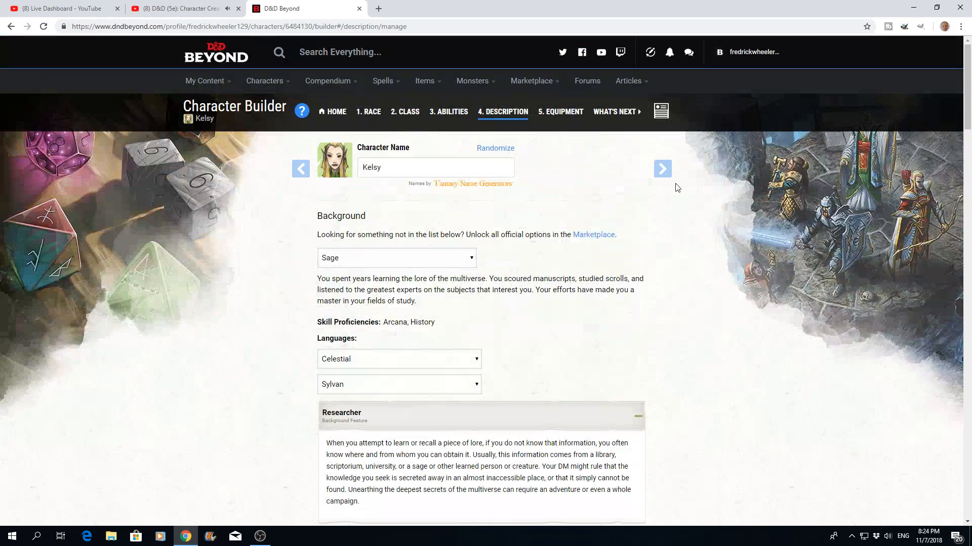
pyautogui.click(665, 172)
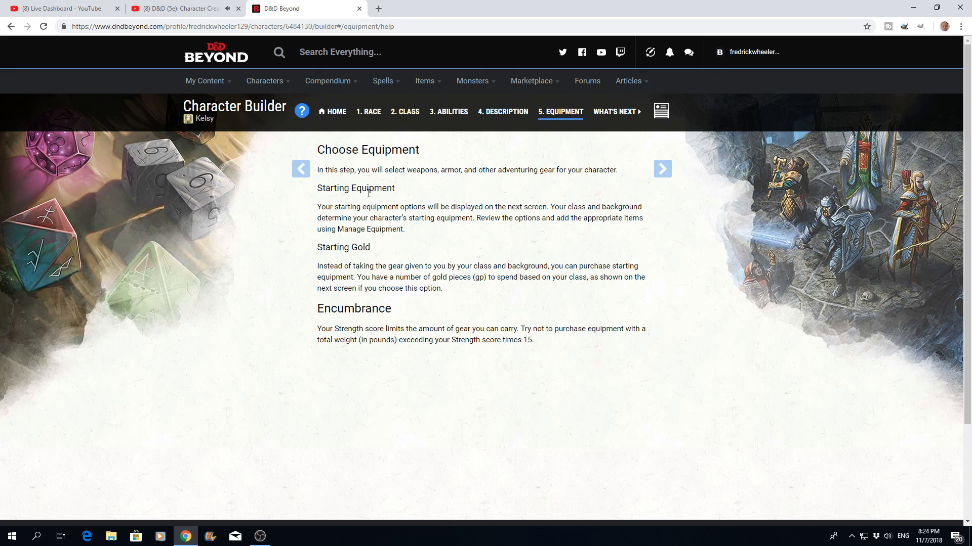
pyautogui.click(663, 173)
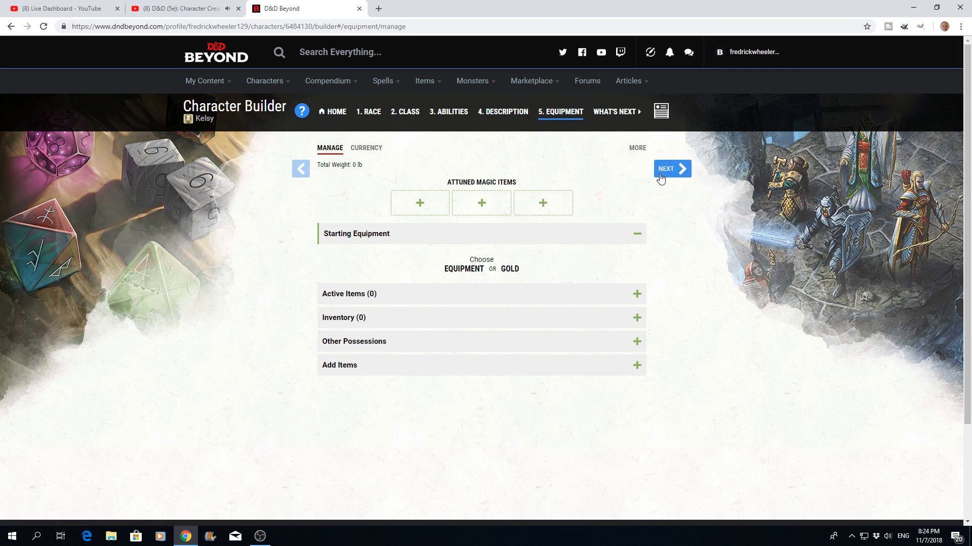
# Choose equipment instead of gold and select a wooden shield and a scimitar as Druid starting equipment.
pyautogui.click(470, 274)
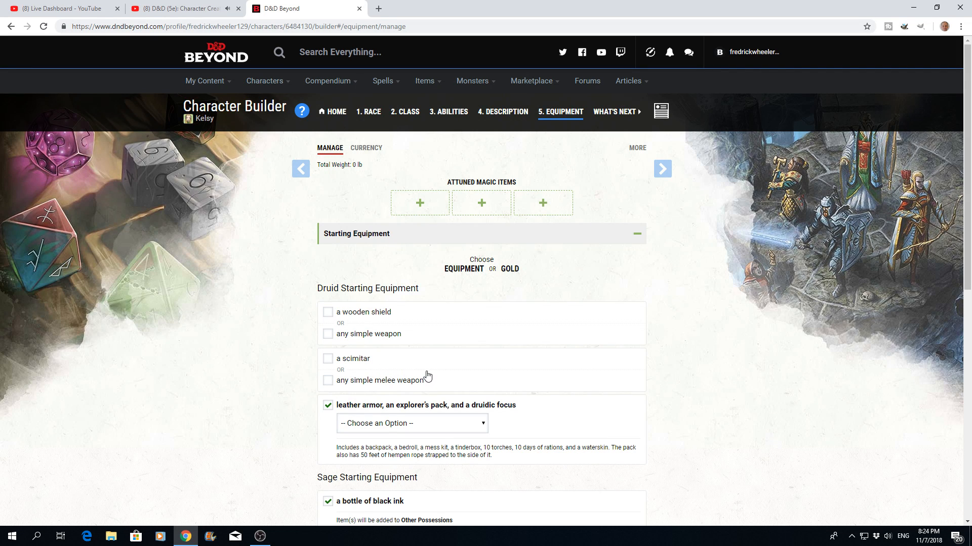
pyautogui.click(328, 313)
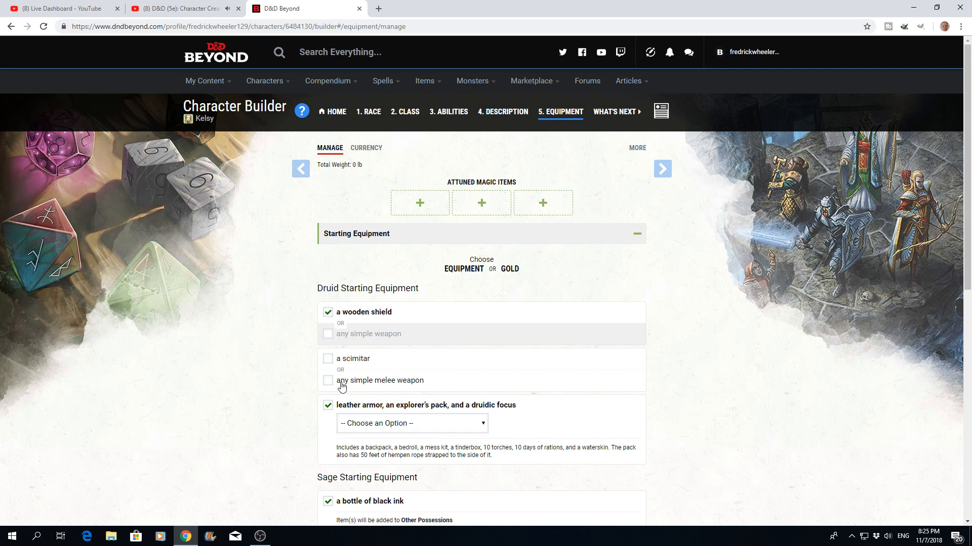
pyautogui.click(328, 359)
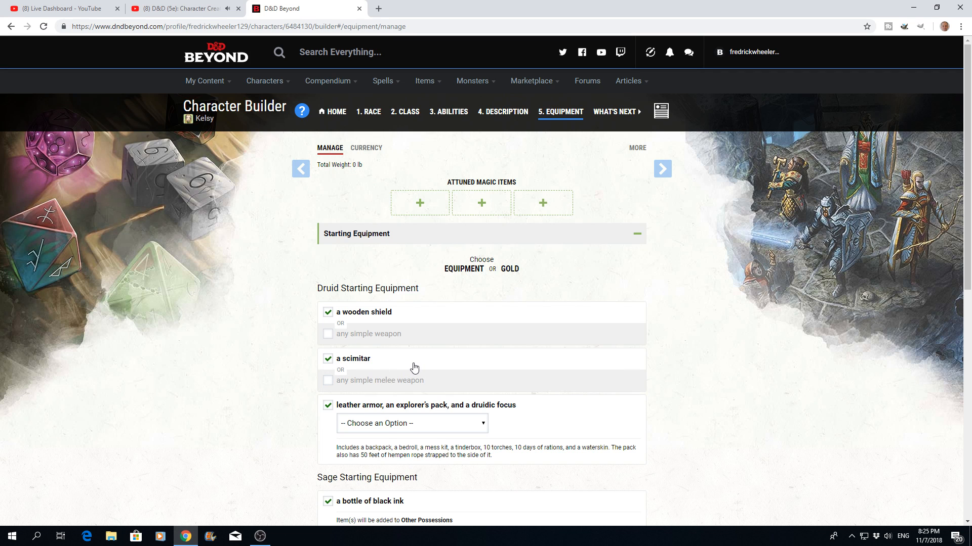
pyautogui.scroll(-2, 414, 367)
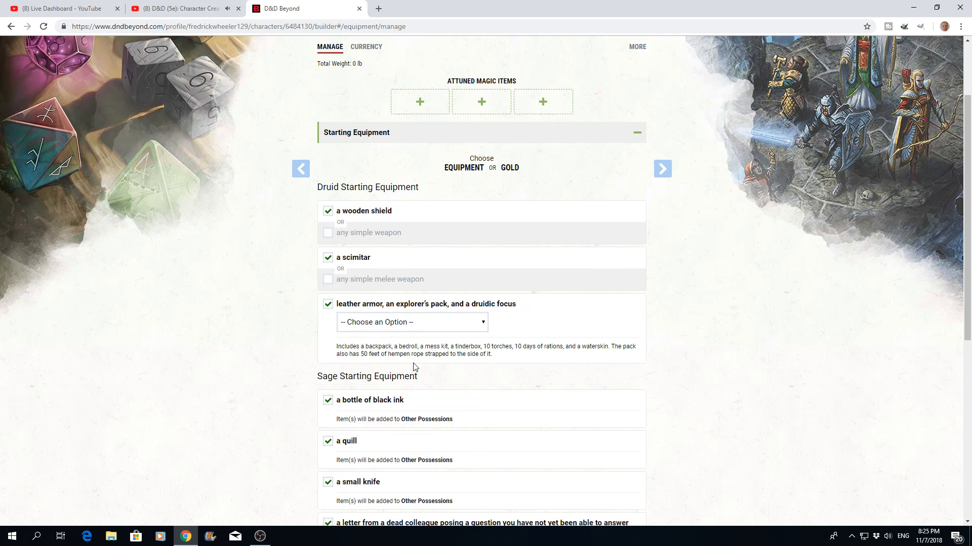
pyautogui.click(329, 259)
pyautogui.click(328, 279)
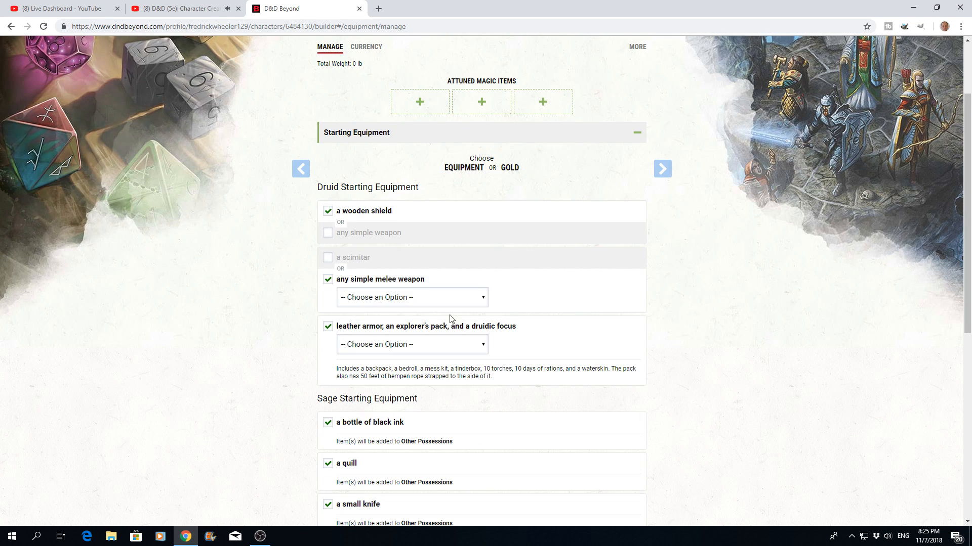
pyautogui.click(482, 299)
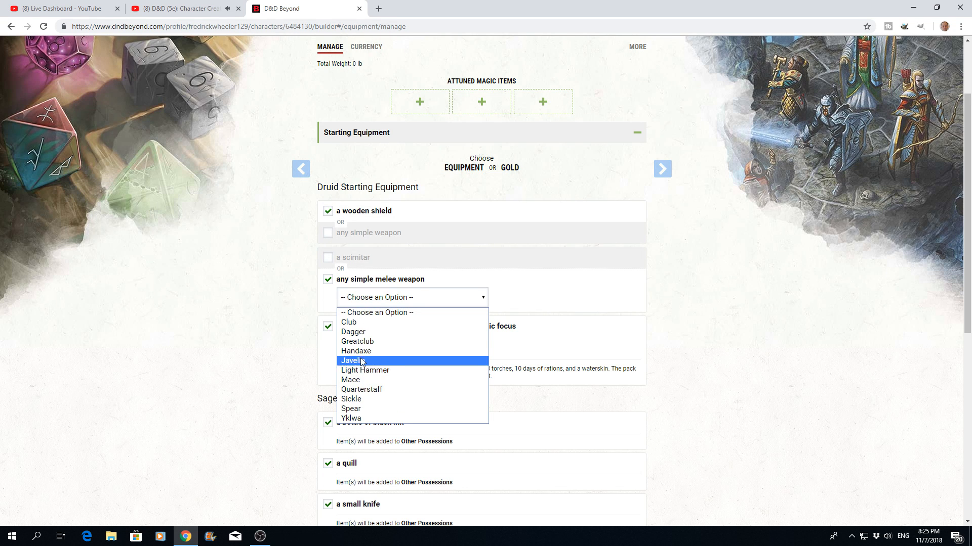
pyautogui.click(303, 261)
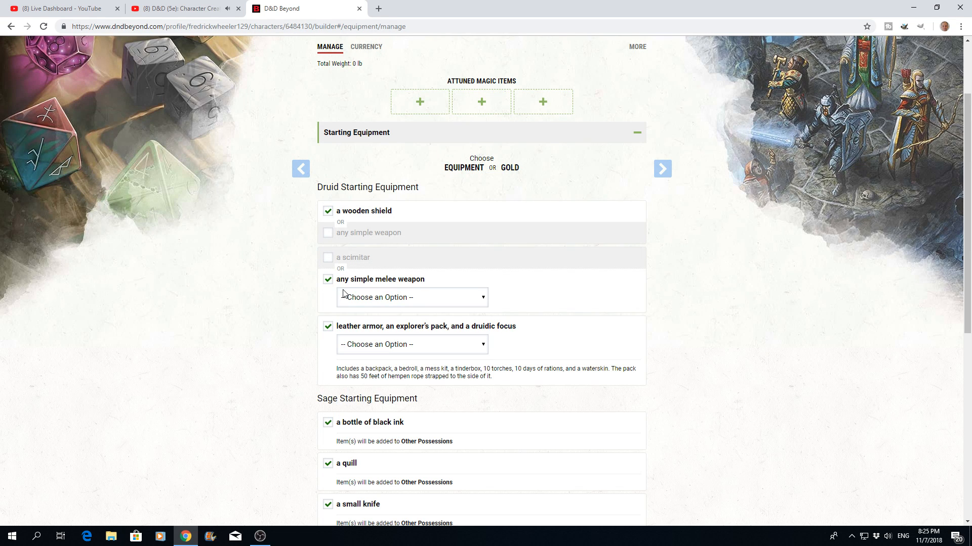
pyautogui.click(327, 279)
pyautogui.click(328, 259)
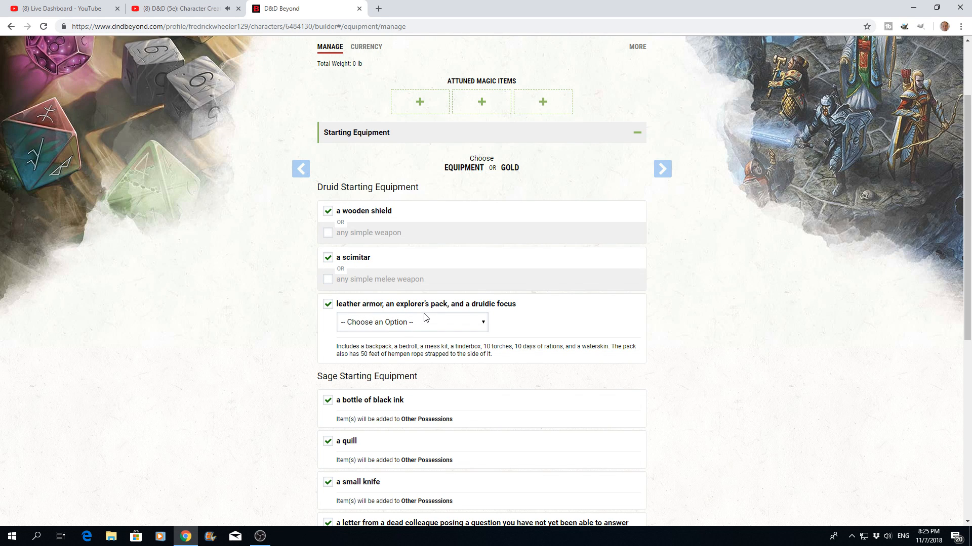
pyautogui.click(483, 325)
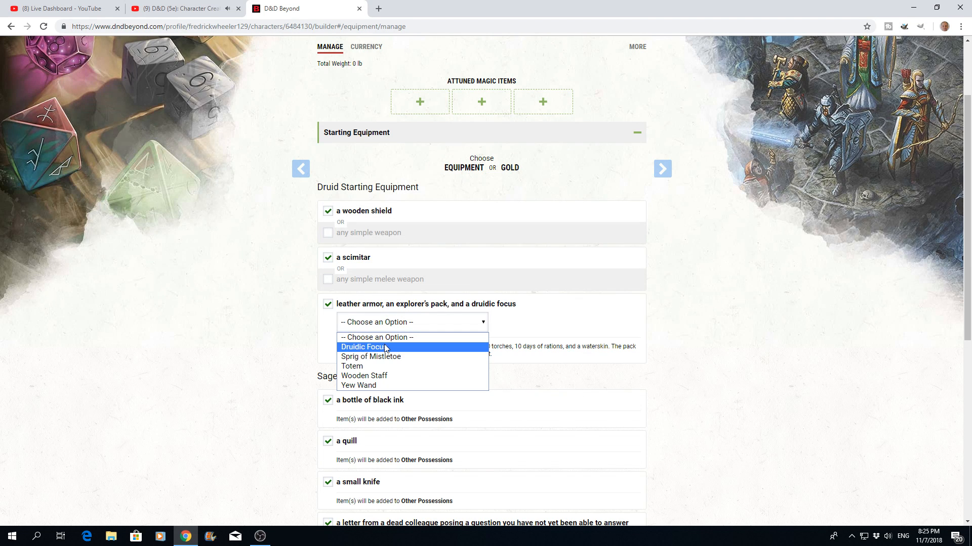
pyautogui.click(525, 328)
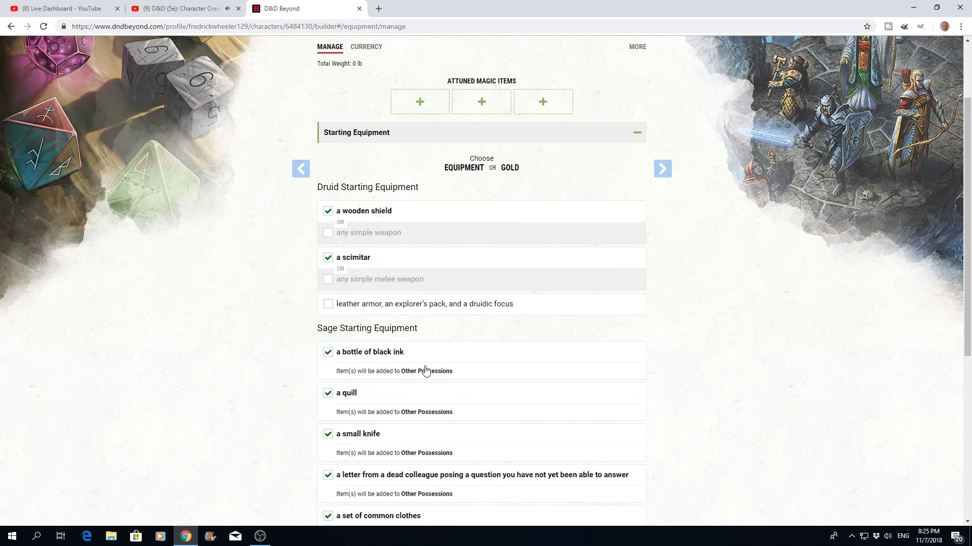
pyautogui.scroll(-4, 405, 354)
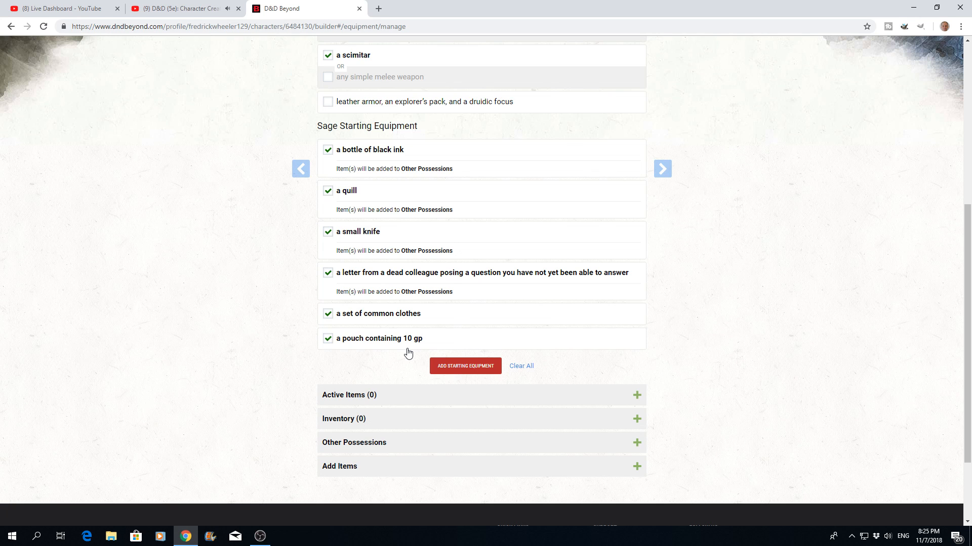
pyautogui.scroll(4, 408, 352)
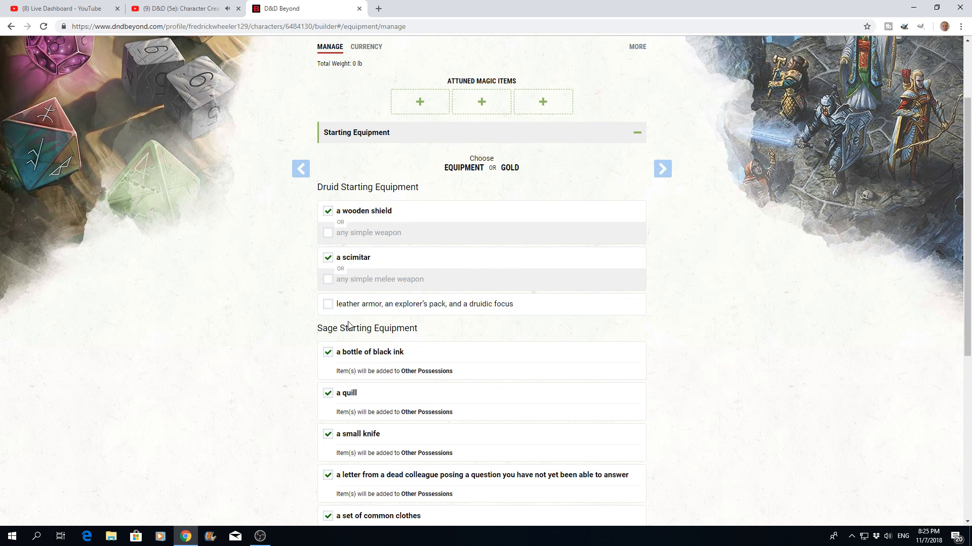
pyautogui.click(328, 305)
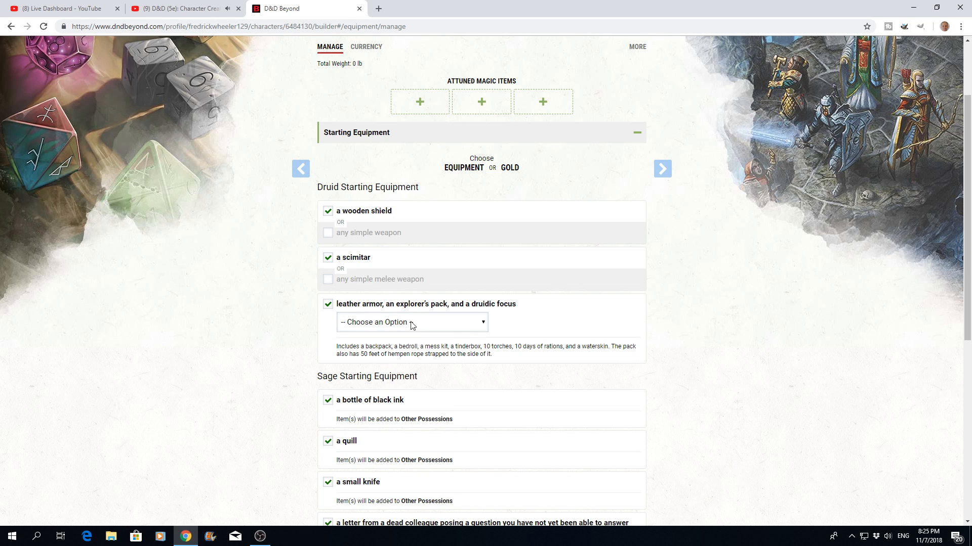
# Choose Sprig of Mistletoe as the druidic focus and add all selected Druid and Sage starting equipment to the character.
pyautogui.click(483, 323)
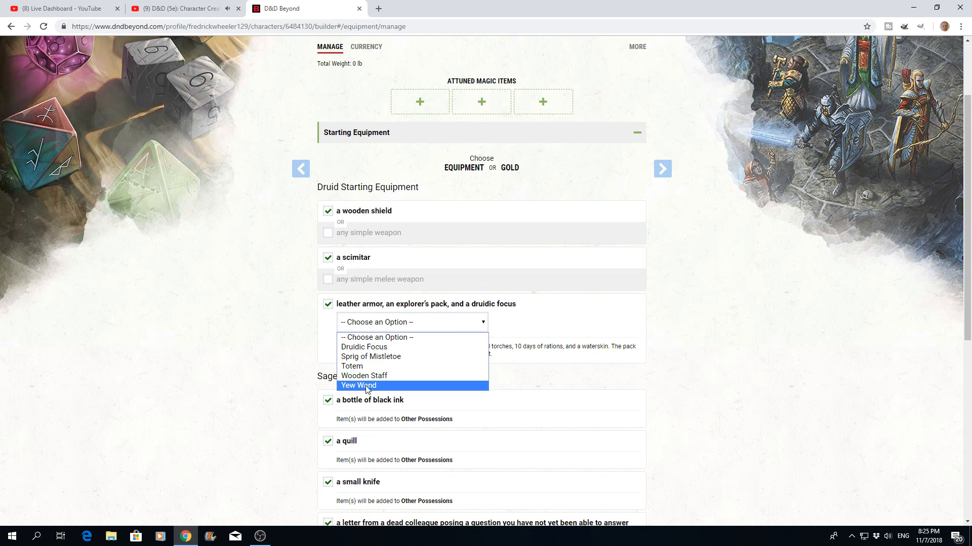
pyautogui.click(360, 357)
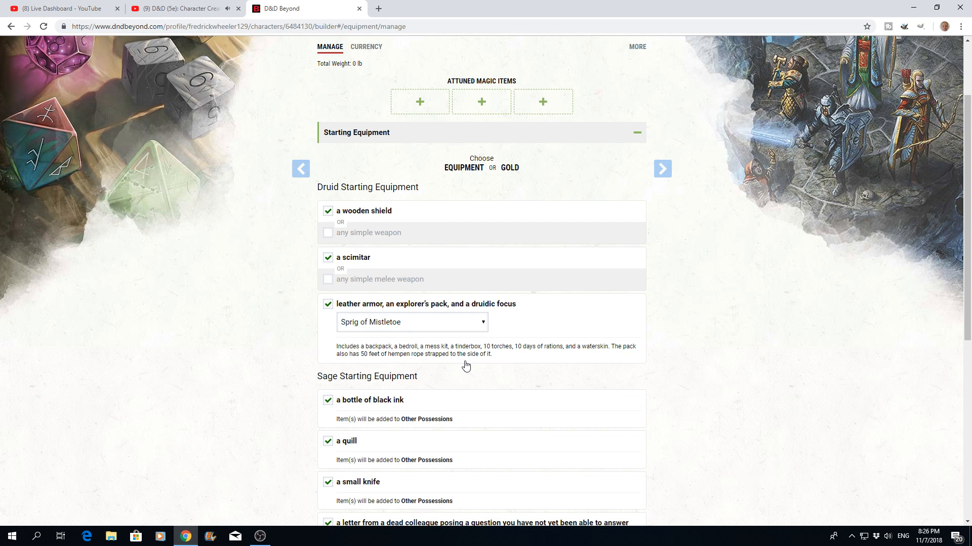
pyautogui.scroll(-3, 462, 365)
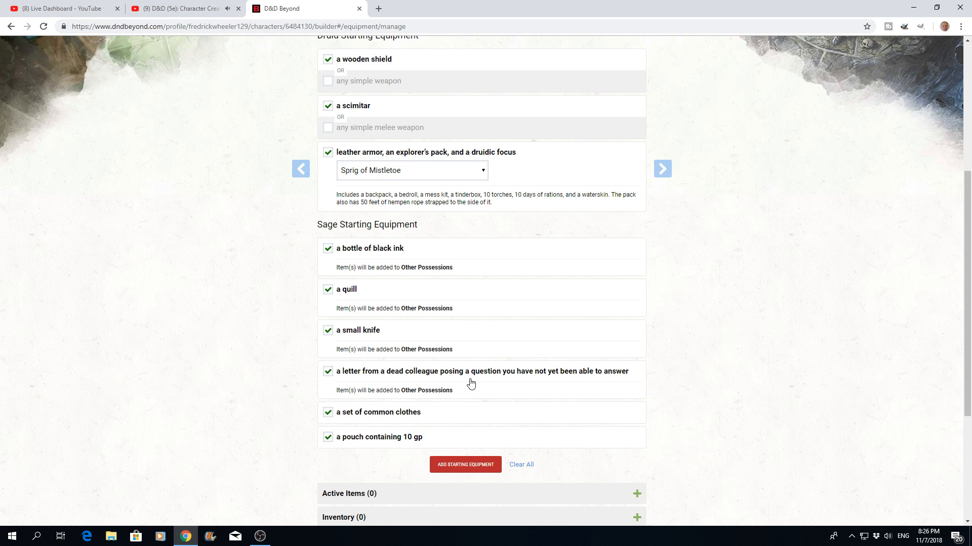
pyautogui.scroll(-3, 468, 382)
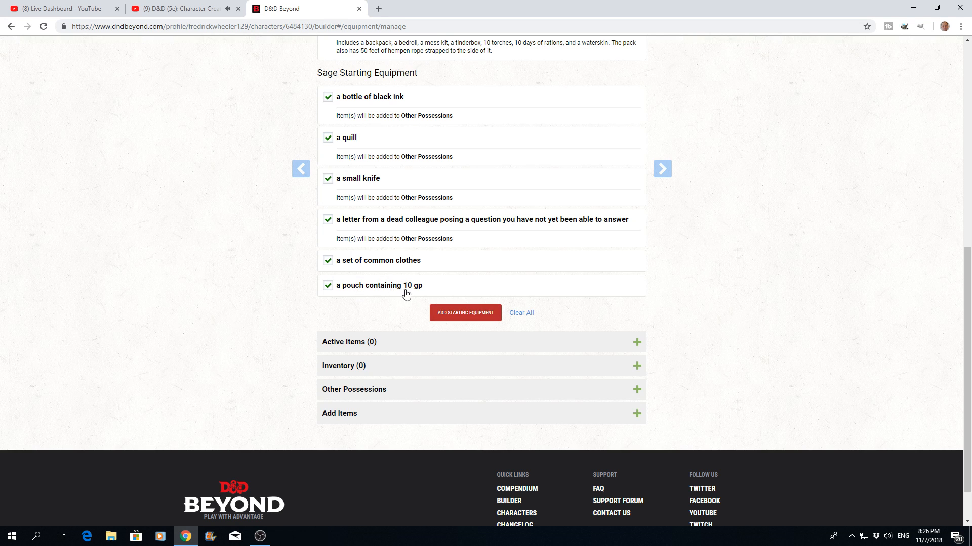
pyautogui.click(463, 315)
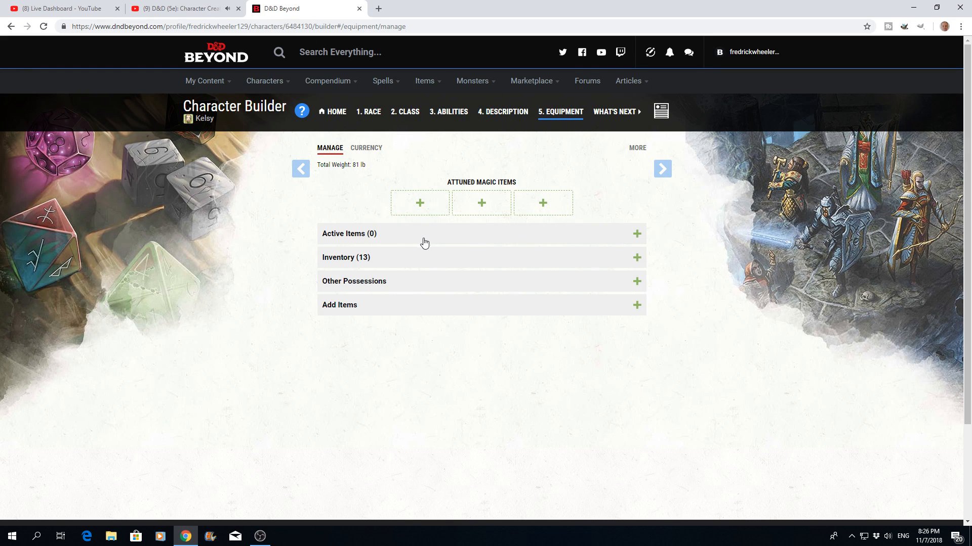
# Filter the addable items by "healer" and add a Healer's Kit to the inventory.
pyautogui.click(637, 306)
pyautogui.click(352, 342)
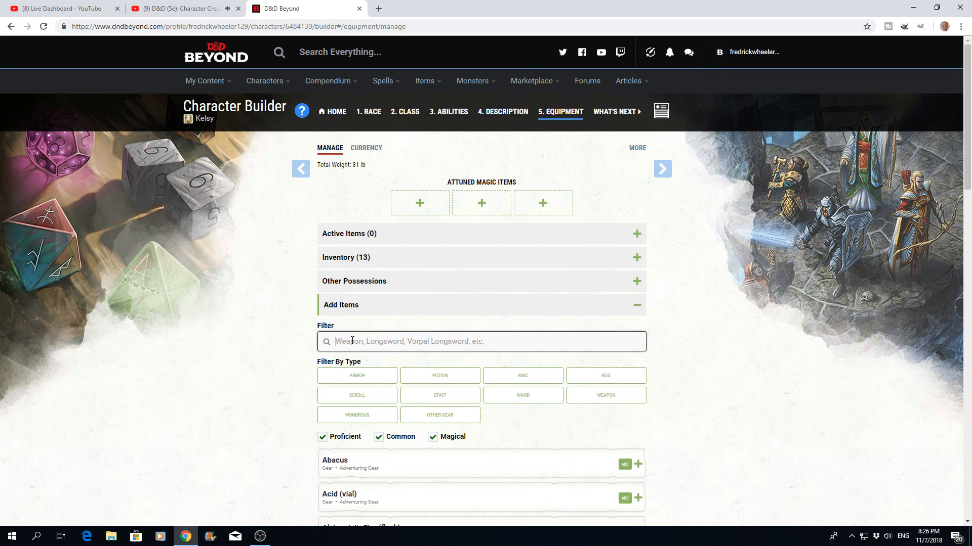
pyautogui.write('healer')
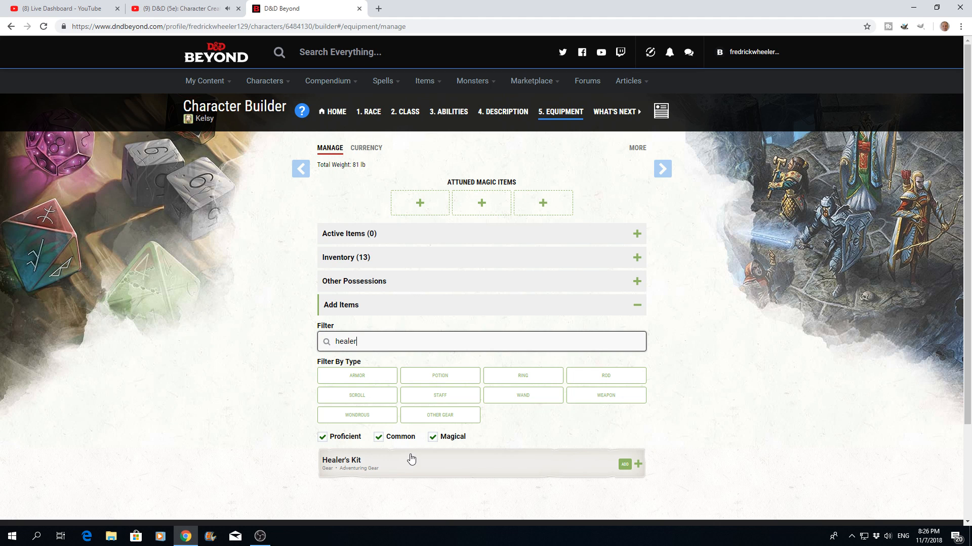
pyautogui.click(625, 464)
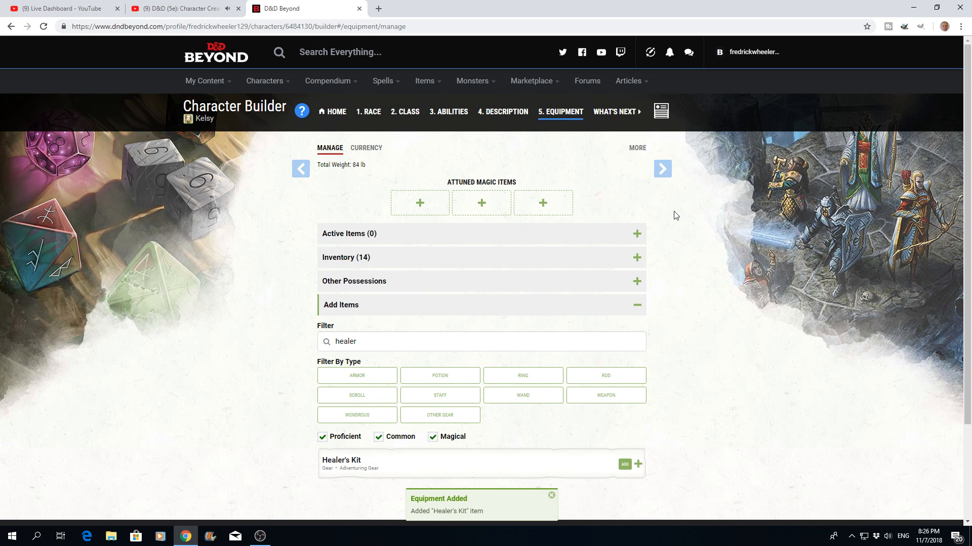
pyautogui.scroll(-3, 676, 215)
pyautogui.scroll(3, 674, 212)
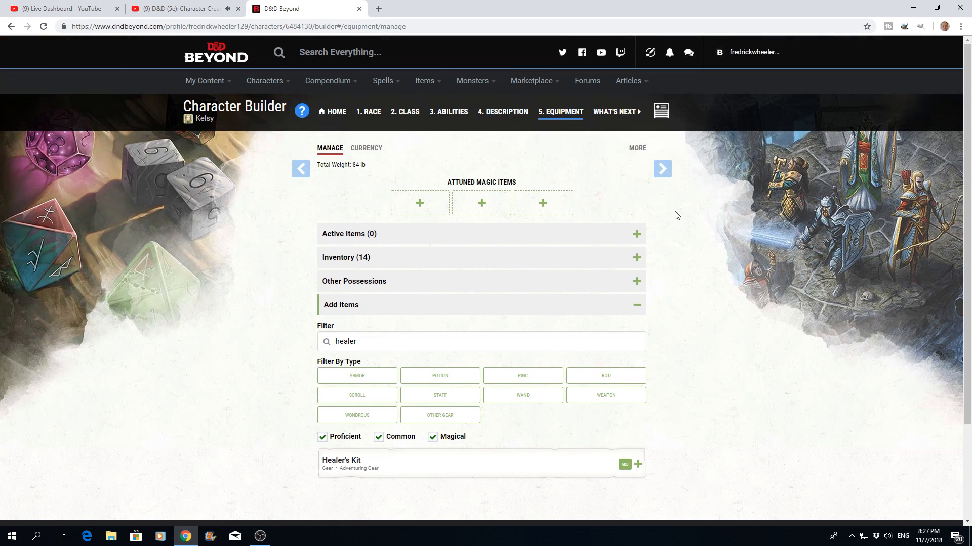
# Advance from equipment to the What's Next stage and view the druid's character sheet.
pyautogui.click(662, 171)
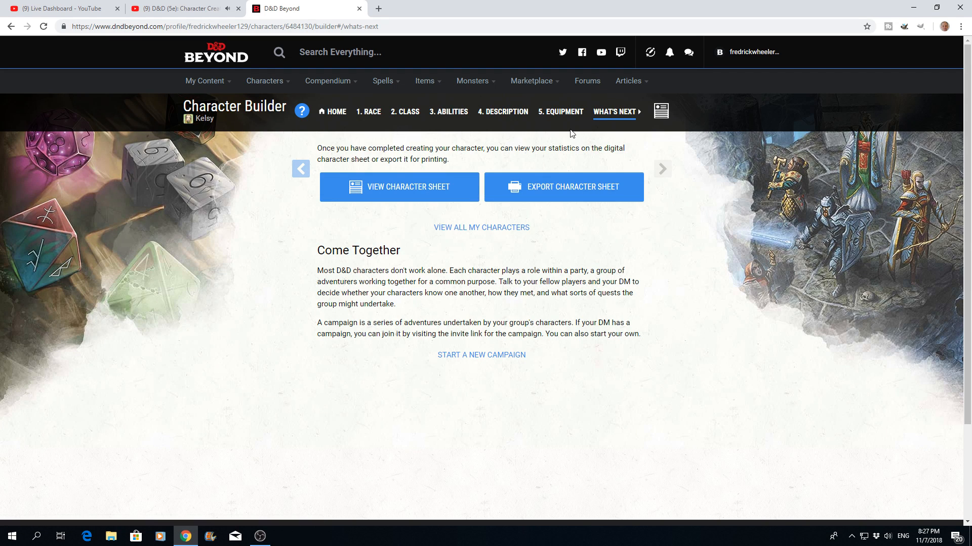
pyautogui.click(403, 190)
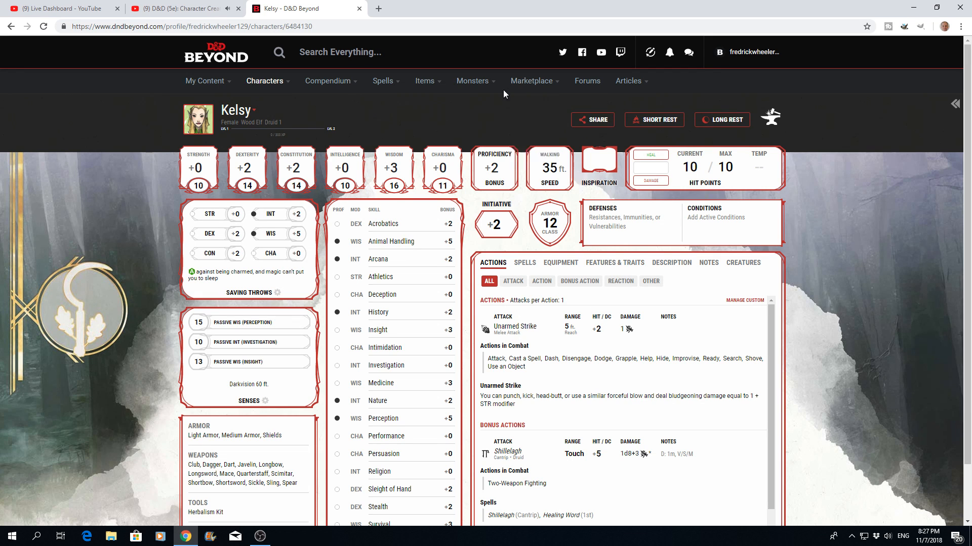
# Reopen the elf druid for editing from the My Characters list and go to the equipment management page.
pyautogui.moveTo(473, 81)
pyautogui.moveTo(229, 83)
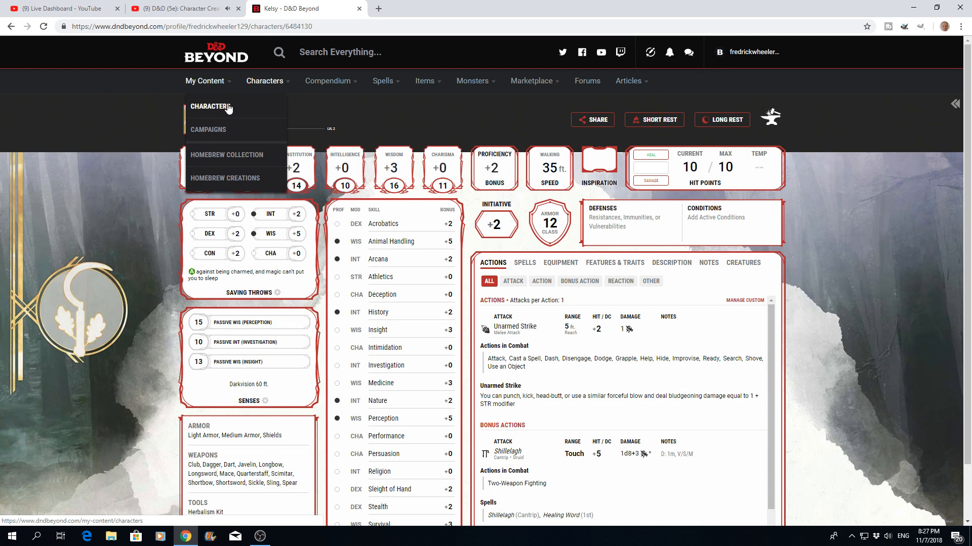
pyautogui.click(229, 108)
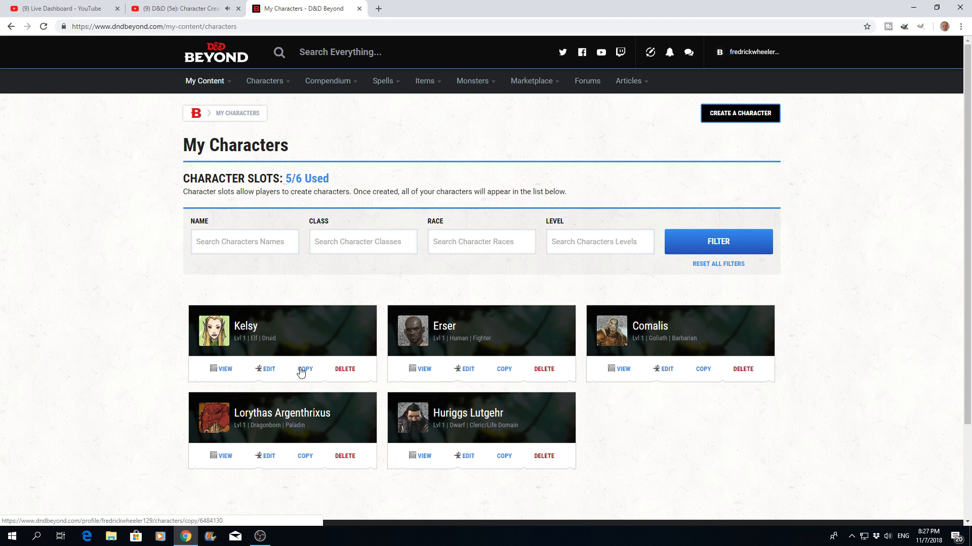
pyautogui.click(269, 373)
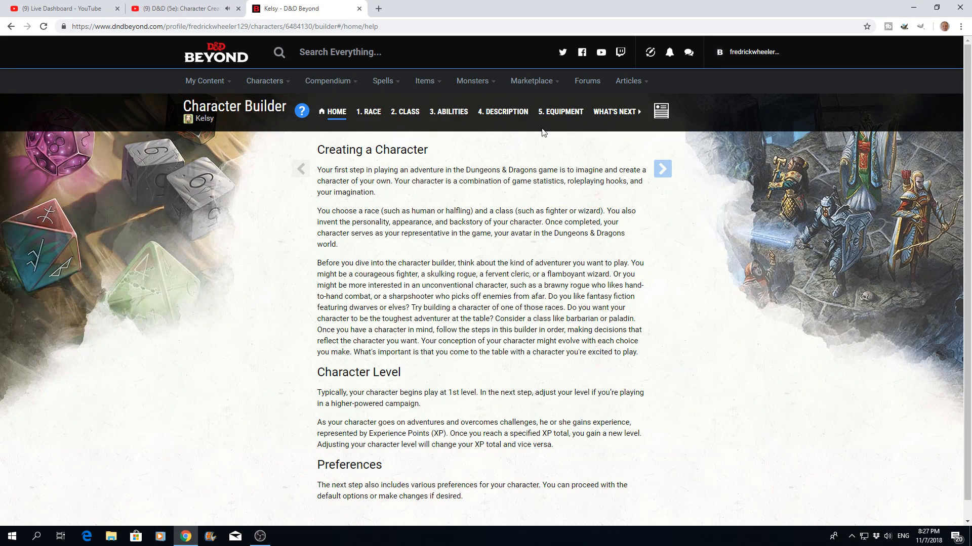
pyautogui.click(563, 112)
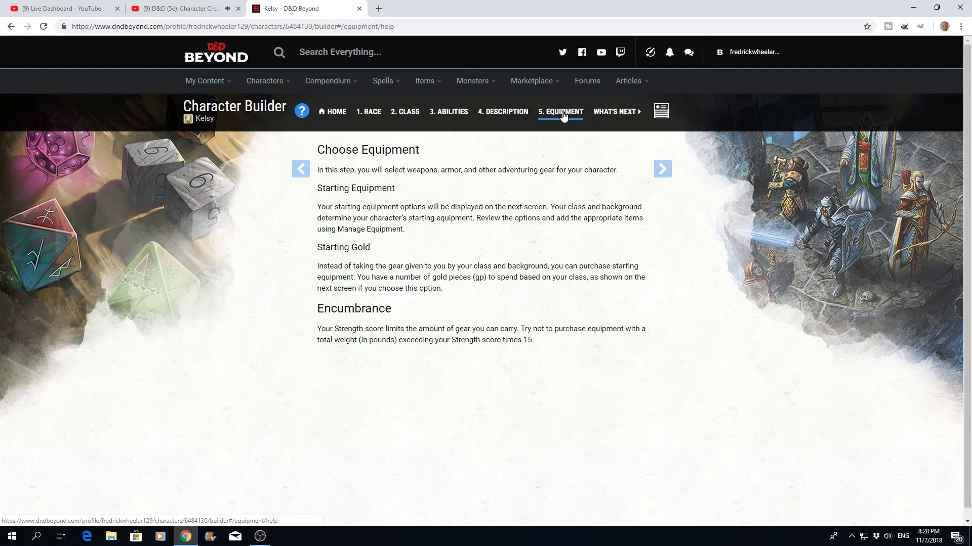
pyautogui.click(664, 169)
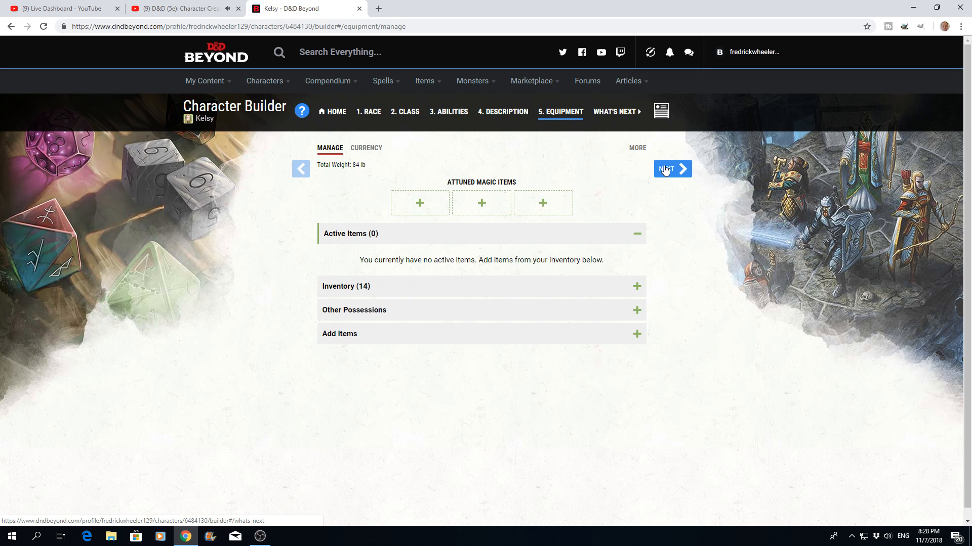
# Expand the inventory and equip the druid by wearing the leather armor and shield and wielding the scimitar.
pyautogui.click(636, 286)
pyautogui.scroll(-3, 696, 283)
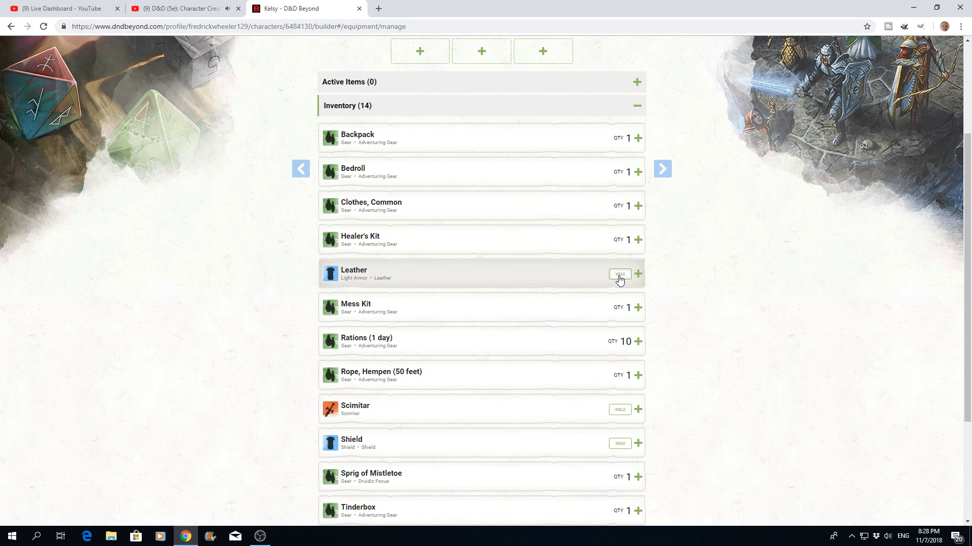
pyautogui.click(620, 280)
pyautogui.scroll(-1, 677, 311)
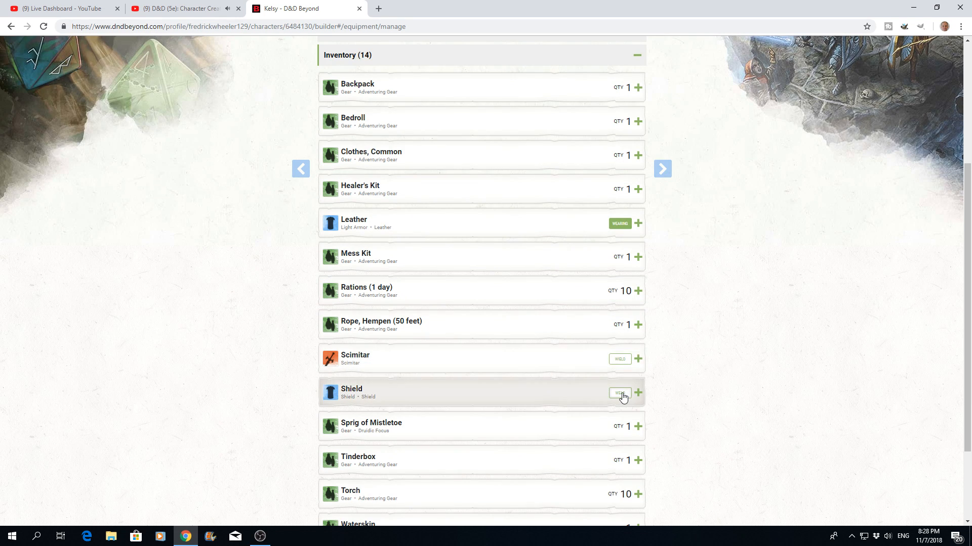
pyautogui.click(620, 395)
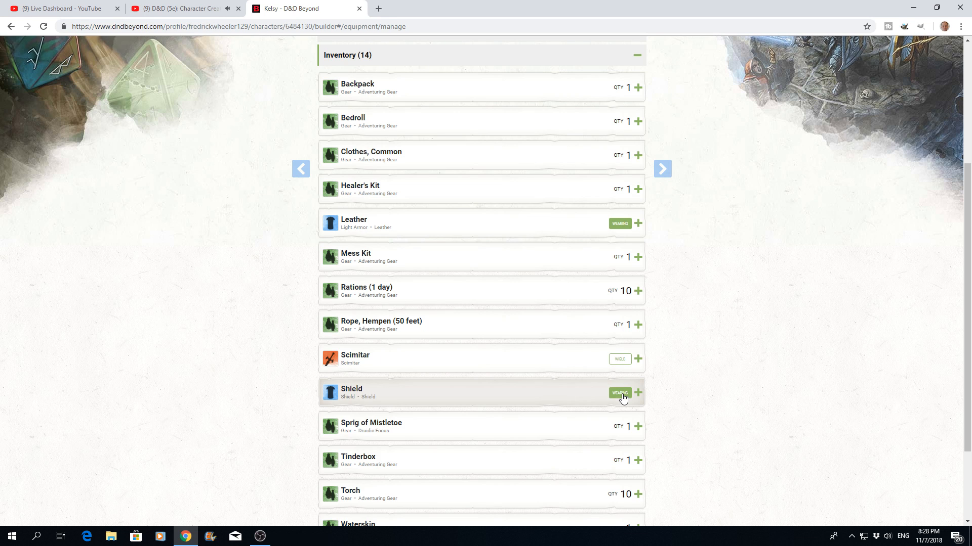
pyautogui.click(622, 361)
pyautogui.scroll(-3, 687, 363)
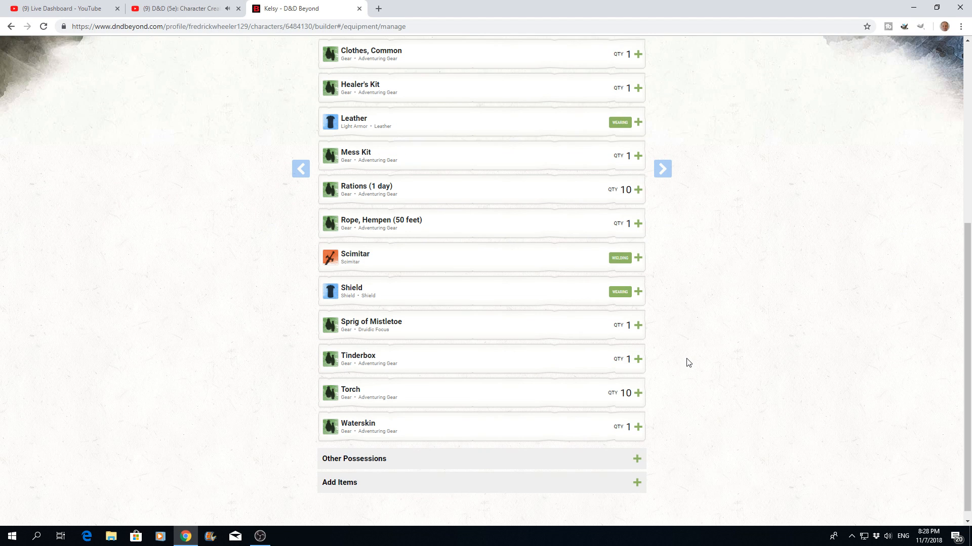
# Return to the character sheet through the What's Next stage and review the armor class, attacks, initiative and senses.
pyautogui.scroll(6, 688, 362)
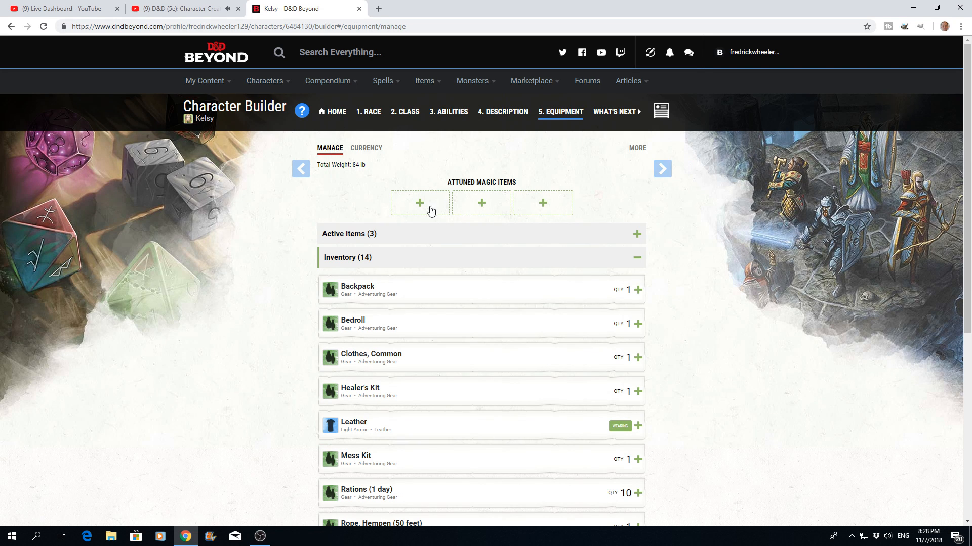
pyautogui.click(665, 174)
pyautogui.click(389, 194)
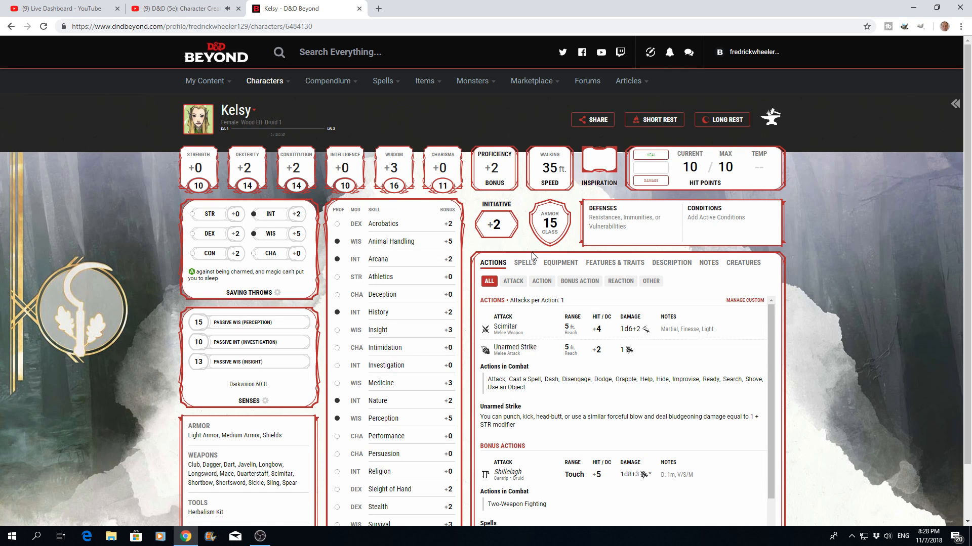
pyautogui.scroll(-1, 542, 249)
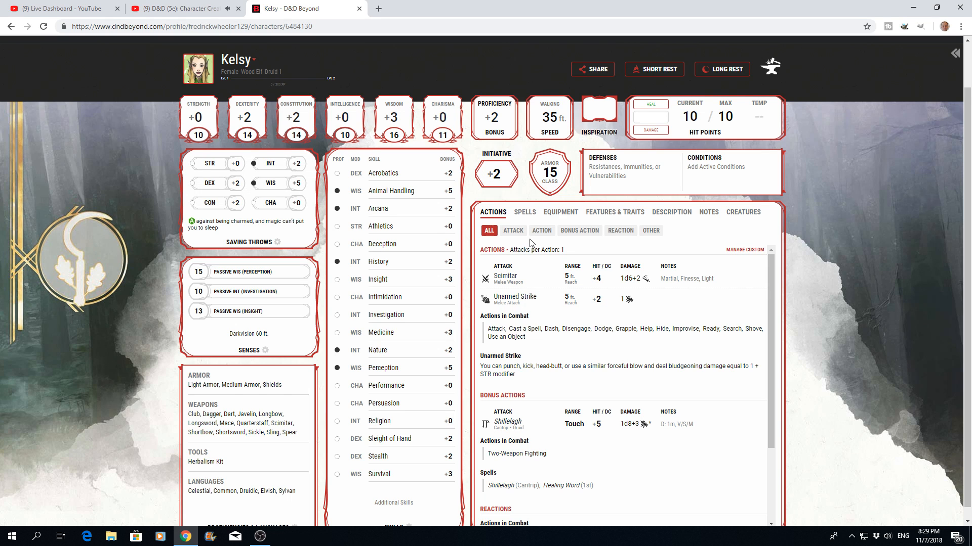
pyautogui.scroll(1, 526, 244)
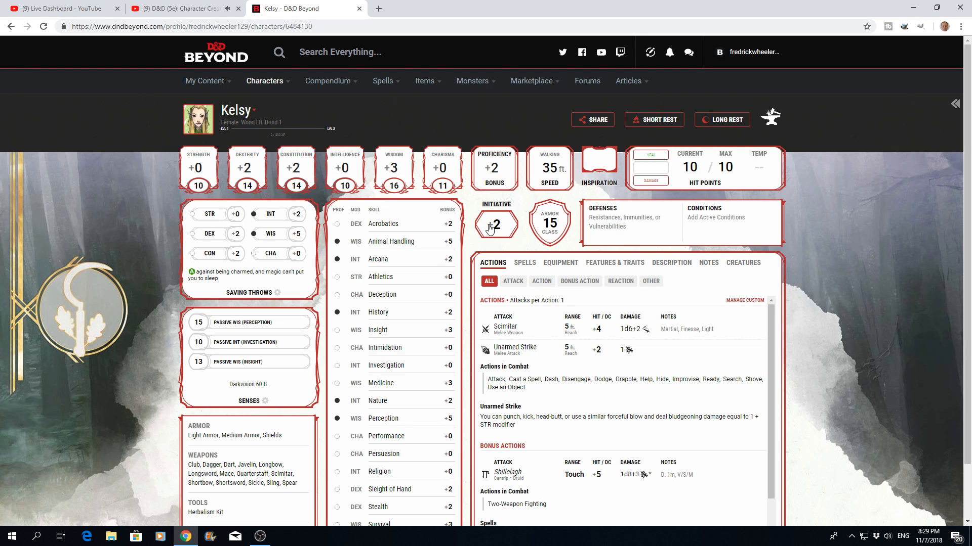
pyautogui.scroll(-1, 366, 242)
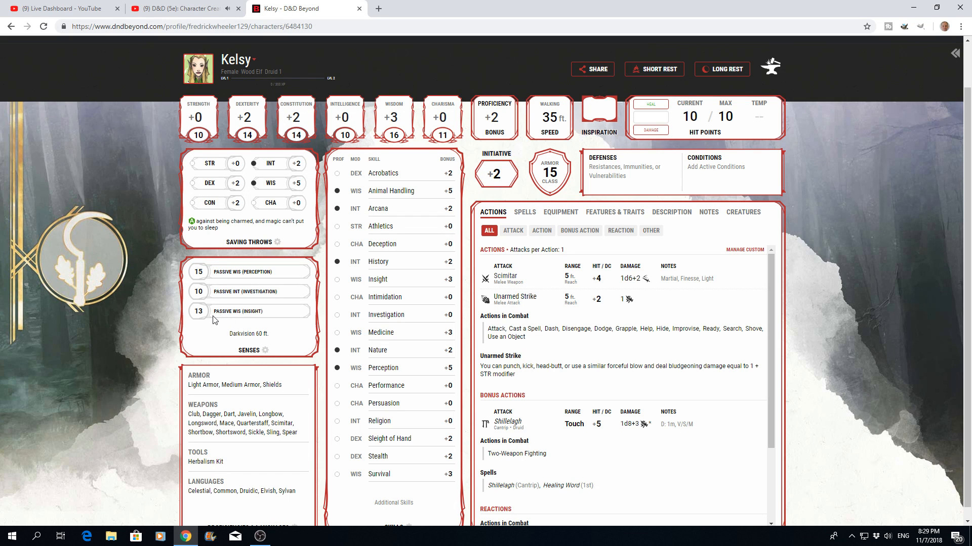
# Review the druid's skills and proficiencies on the character sheet, and examine the cantrips and 1st-level spells.
pyautogui.scroll(-1, 238, 322)
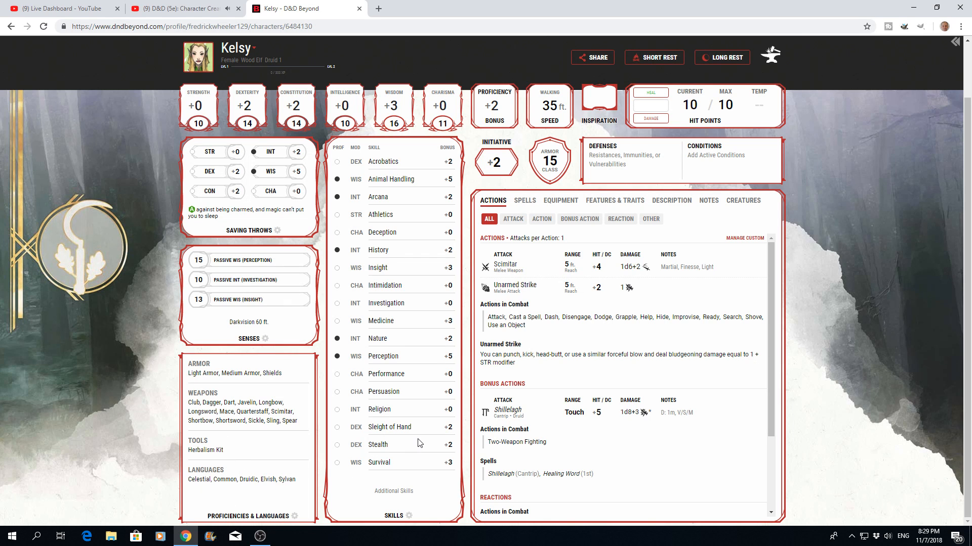
pyautogui.scroll(2, 420, 443)
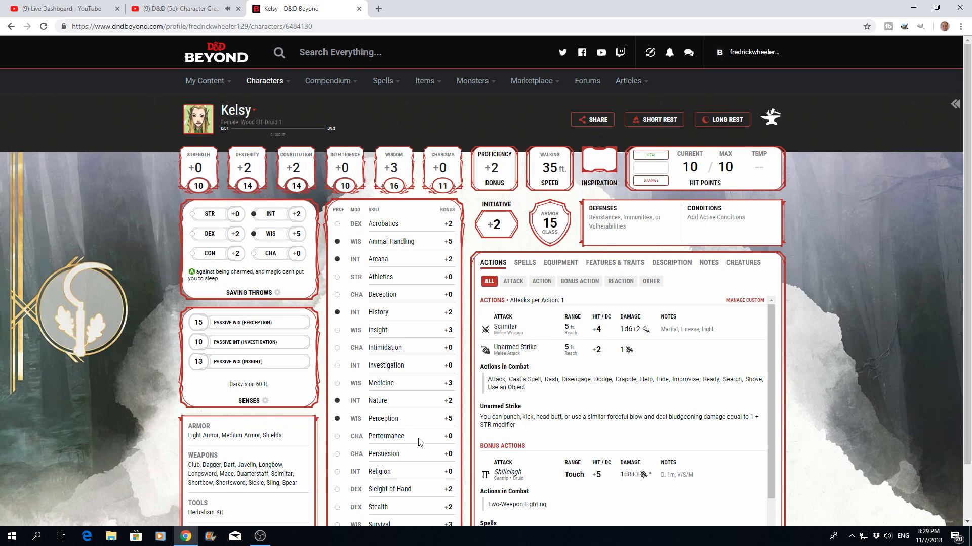
pyautogui.click(525, 268)
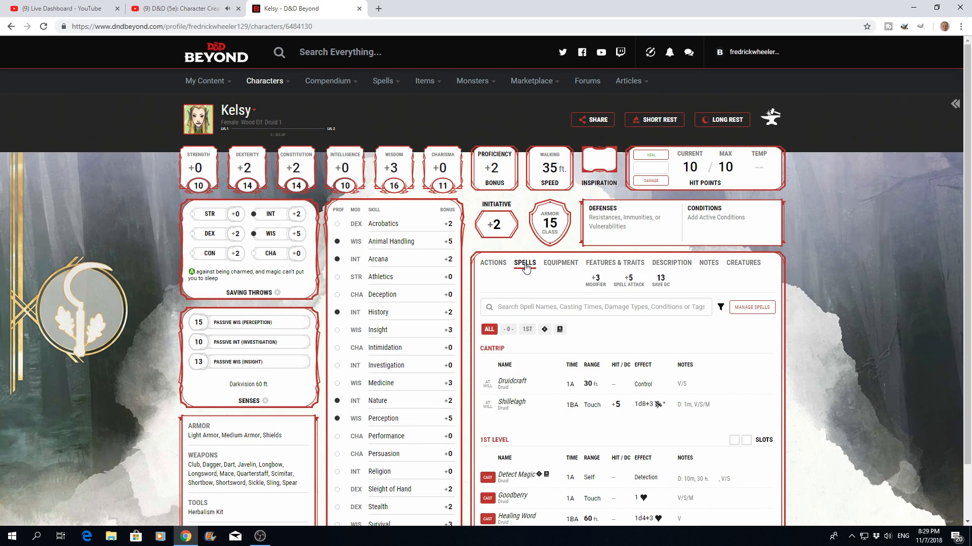
pyautogui.scroll(-2, 604, 318)
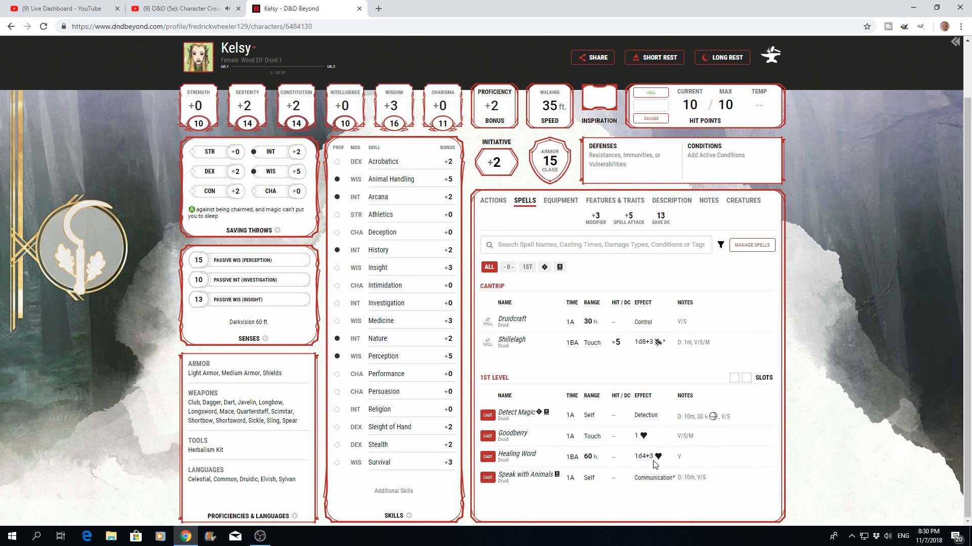
pyautogui.scroll(2, 658, 388)
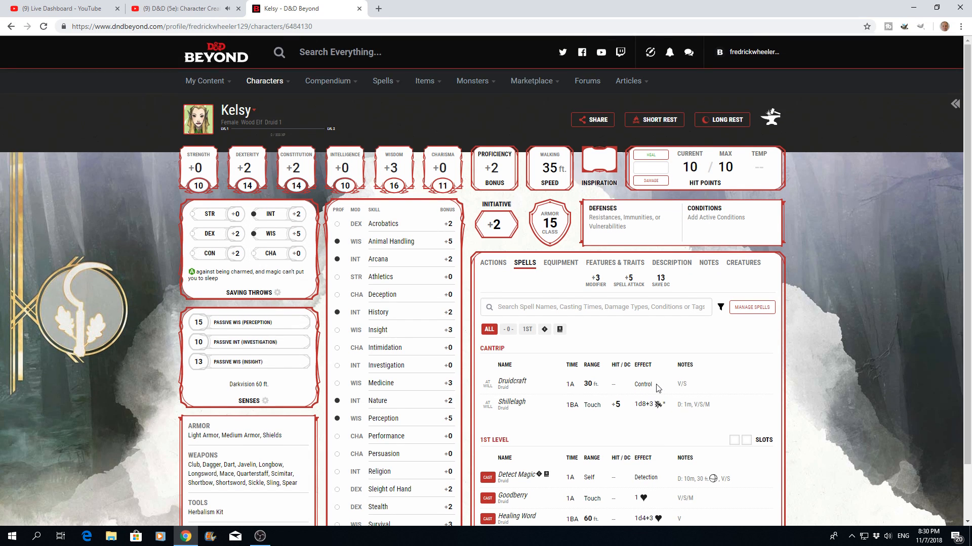
# Review the druid's equipment inventory and read through the features and racial traits.
pyautogui.click(561, 263)
pyautogui.scroll(-2, 616, 318)
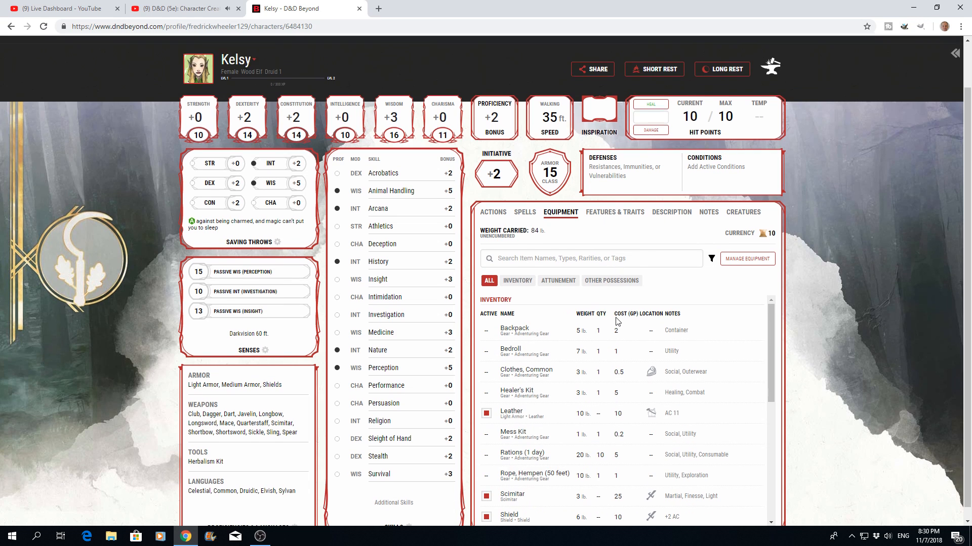
pyautogui.scroll(2, 617, 317)
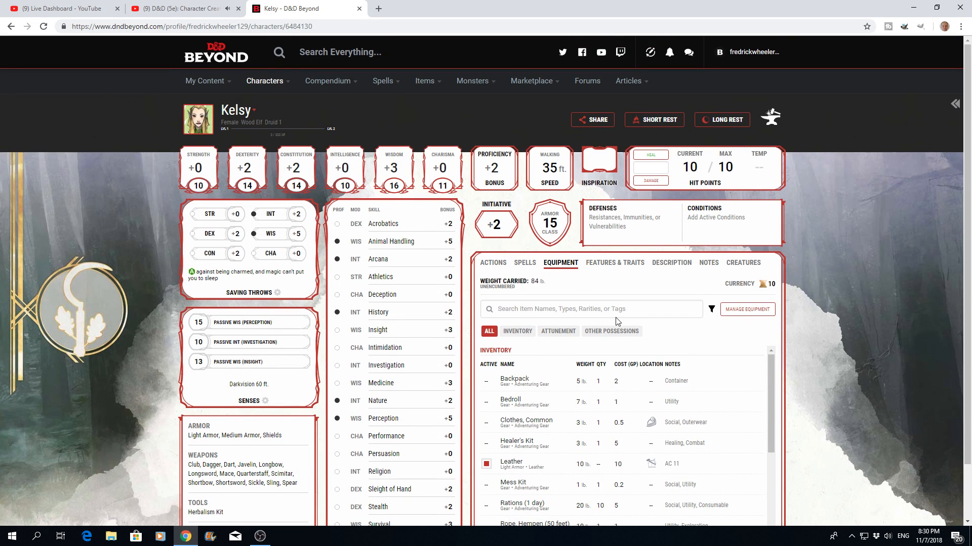
pyautogui.click(599, 268)
pyautogui.scroll(-2, 645, 331)
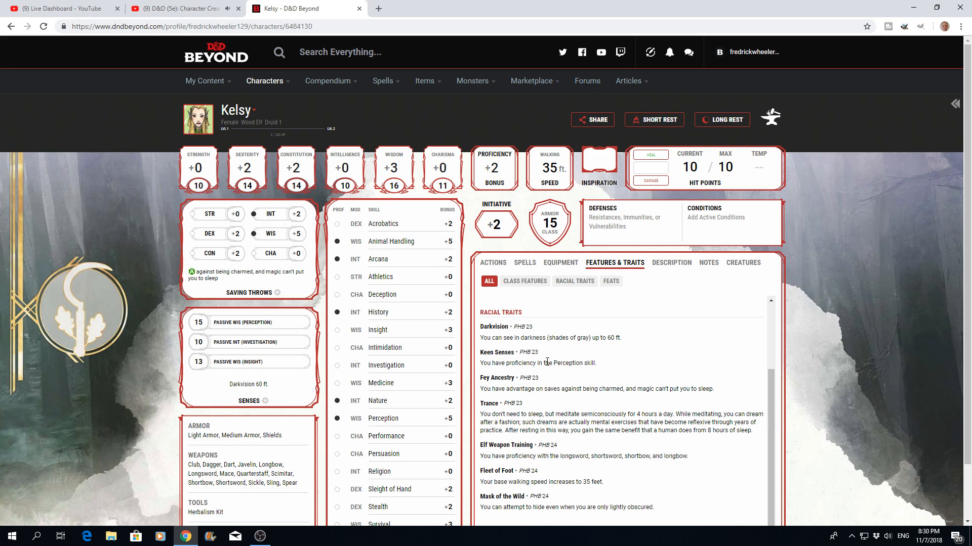
# Review the druid's description, including the background feature, physical characteristics and personality traits.
pyautogui.click(669, 266)
pyautogui.scroll(-1, 637, 373)
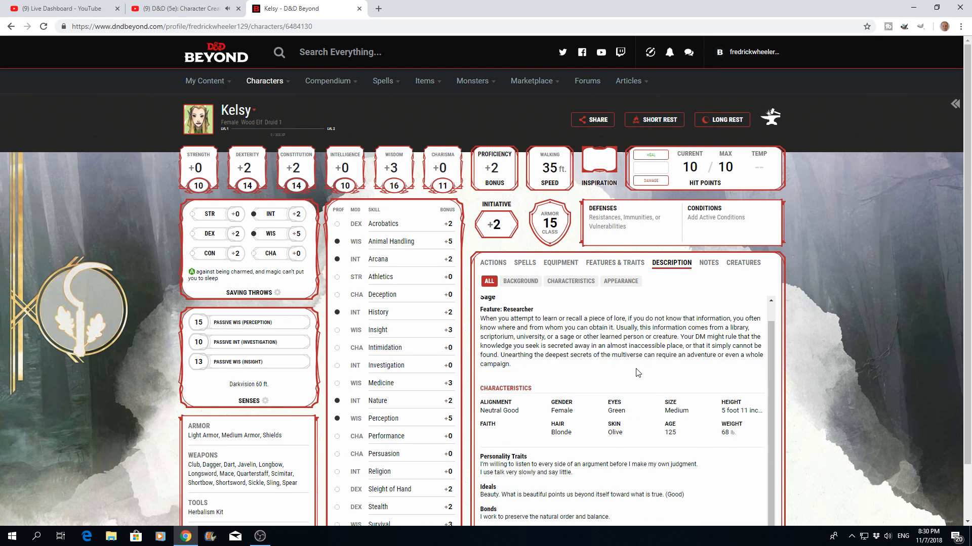
pyautogui.scroll(1, 637, 373)
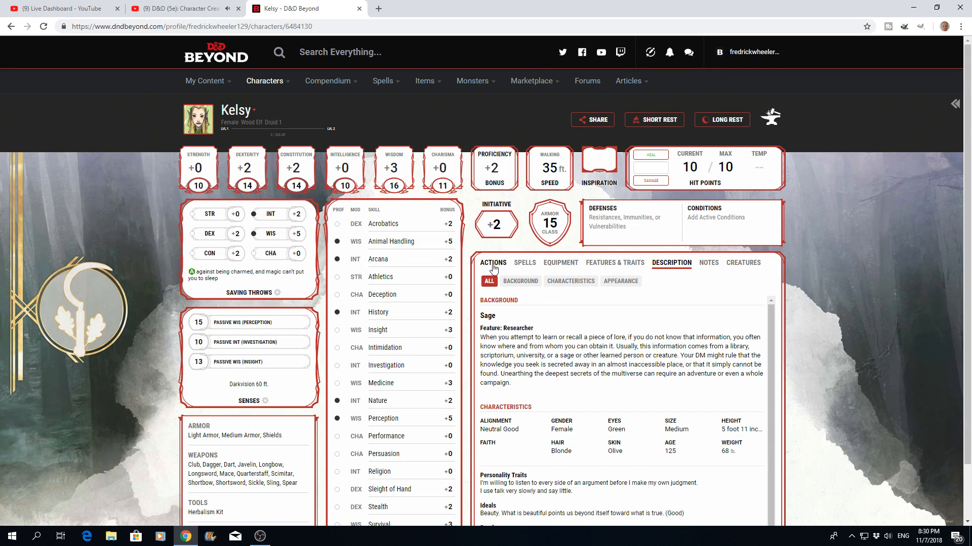
# Examine the druid's actions filtered by attack, action, bonus action and reaction, and return to the full actions list.
pyautogui.click(492, 265)
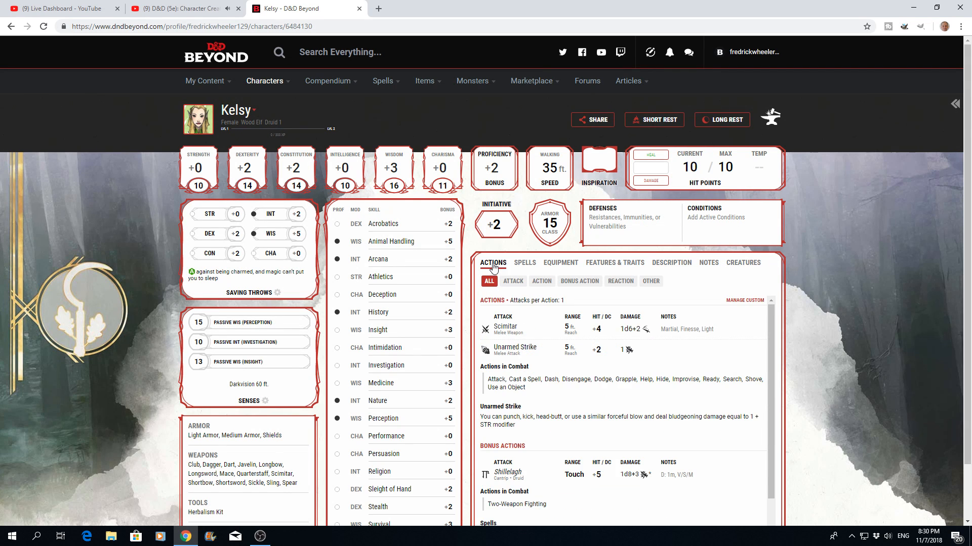
pyautogui.click(512, 281)
pyautogui.scroll(-2, 556, 325)
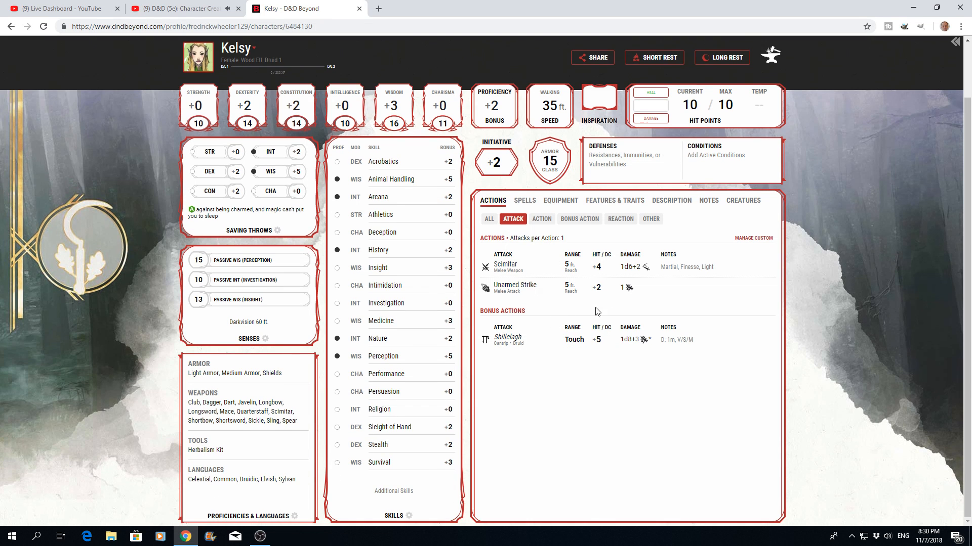
pyautogui.click(541, 221)
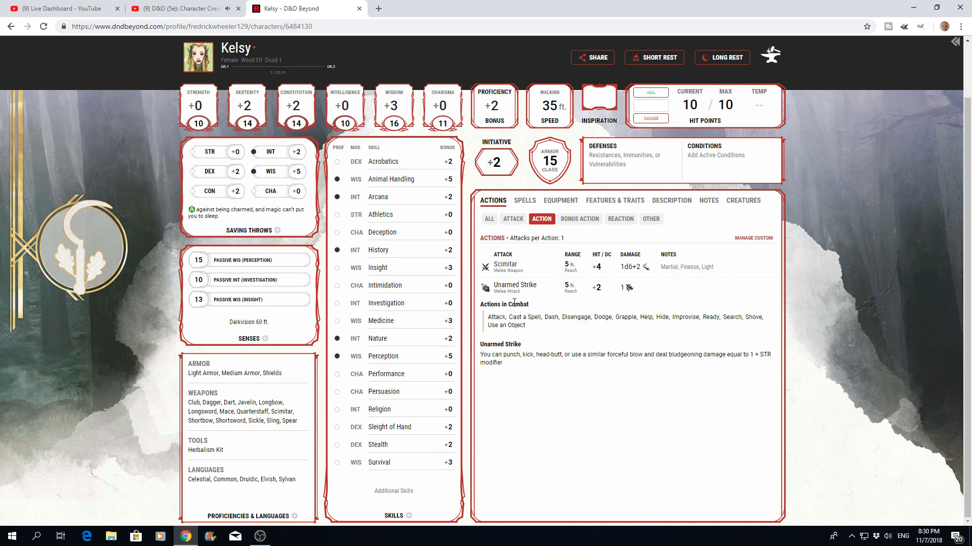
pyautogui.click(575, 221)
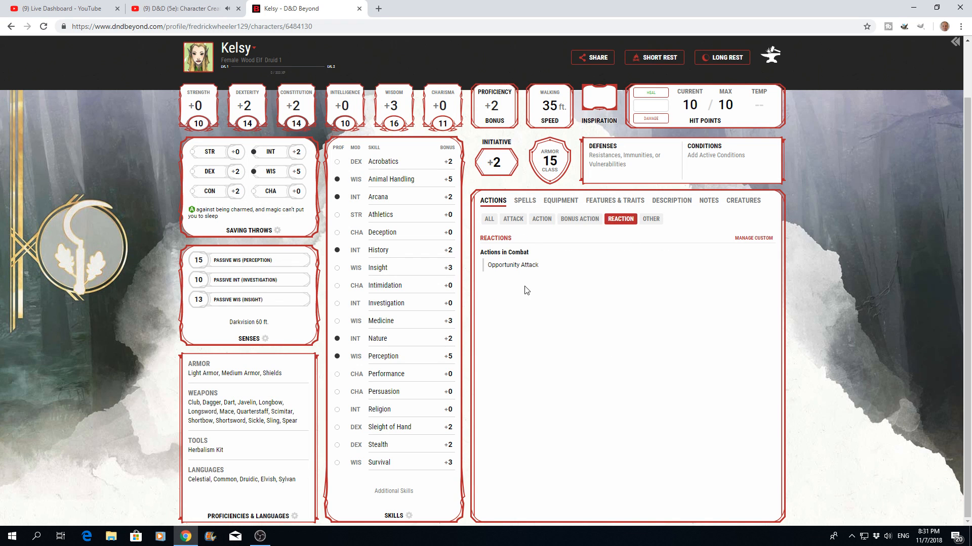
pyautogui.click(488, 220)
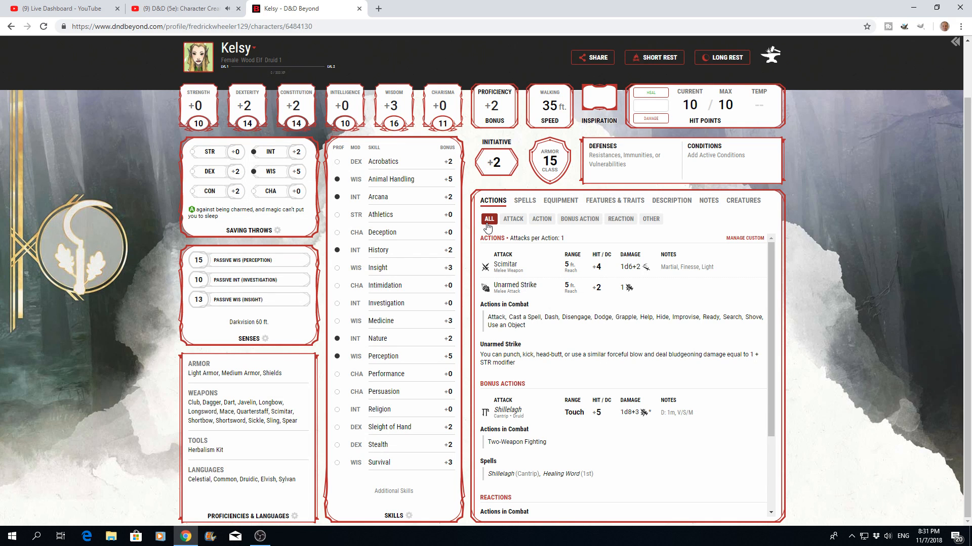
pyautogui.scroll(1, 536, 301)
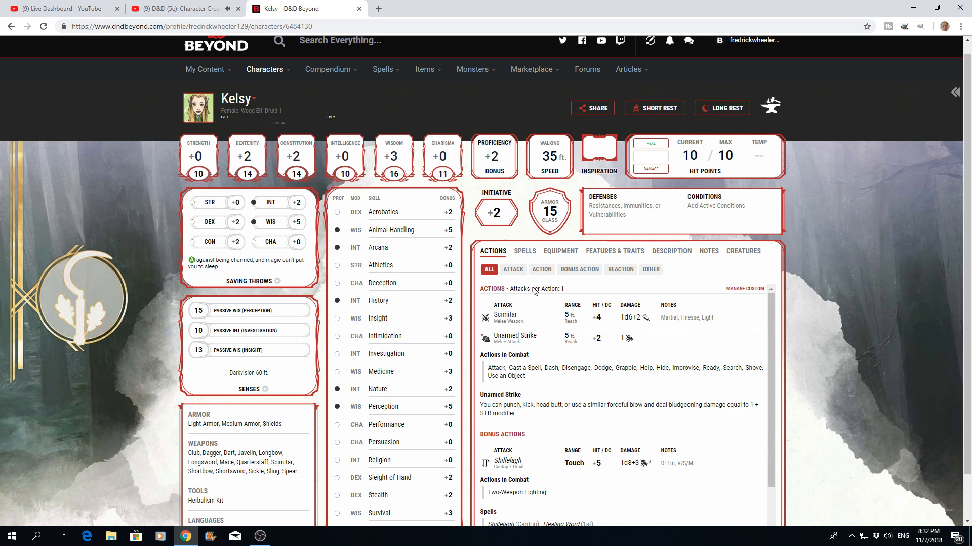
pyautogui.scroll(1, 551, 319)
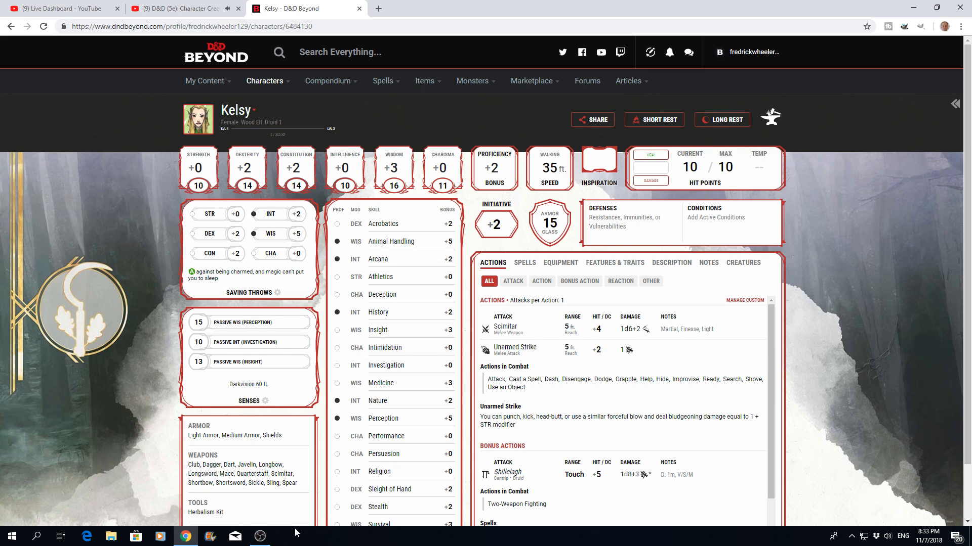
# Switch to OBS Studio and transition the live output to the Druid Intro Scene.
pyautogui.click(260, 540)
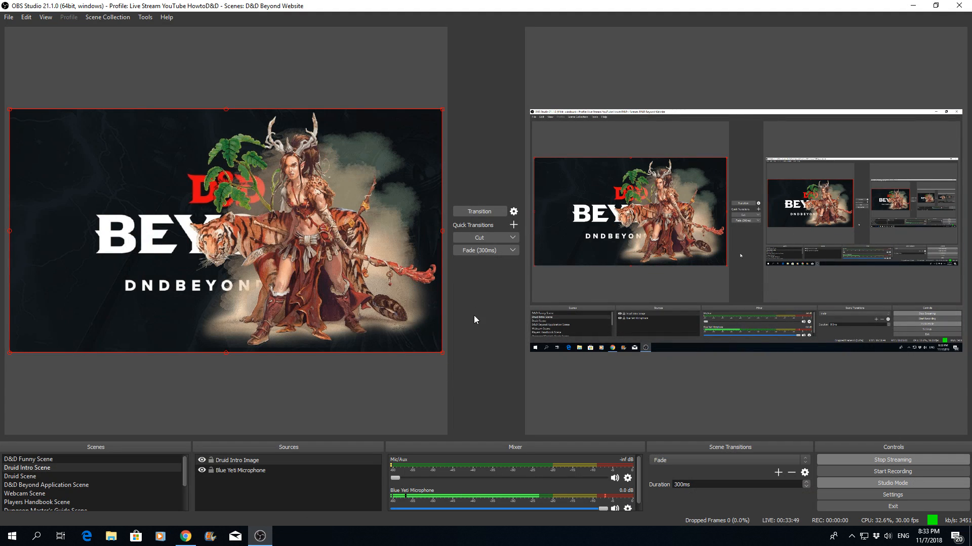
pyautogui.click(484, 213)
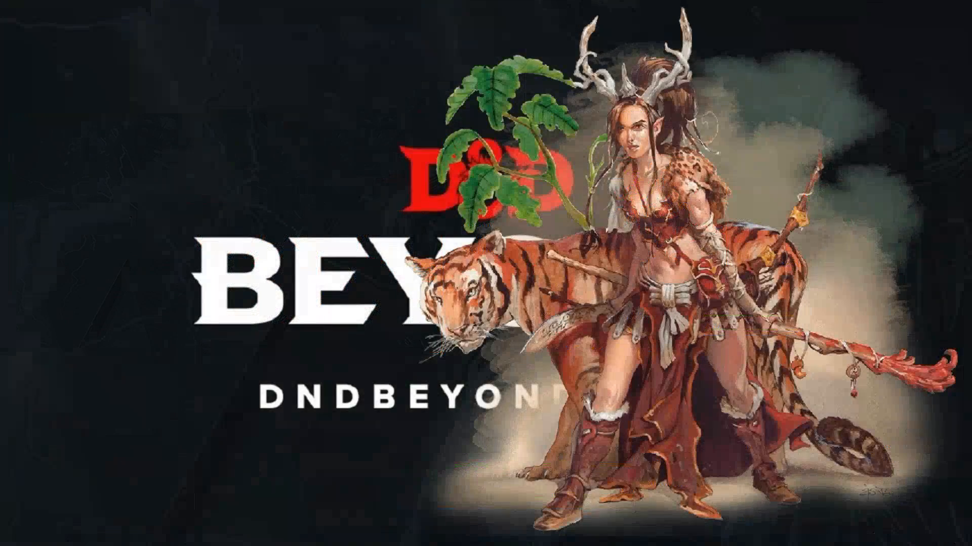